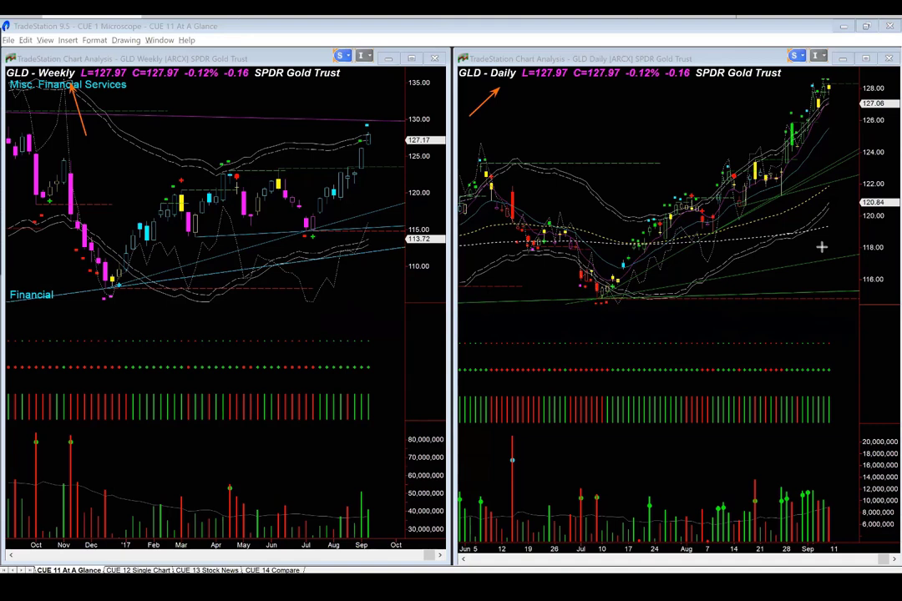
# Mark GLD's late-August low, the rally legs into September's high and the early-July low on the daily chart with arrows
pyautogui.moveTo(821, 246)
pyautogui.mouseDown()
pyautogui.moveTo(807, 205)
pyautogui.moveTo(786, 190)
pyautogui.mouseUp()
pyautogui.moveTo(777, 147); pyautogui.dragTo(812, 82)
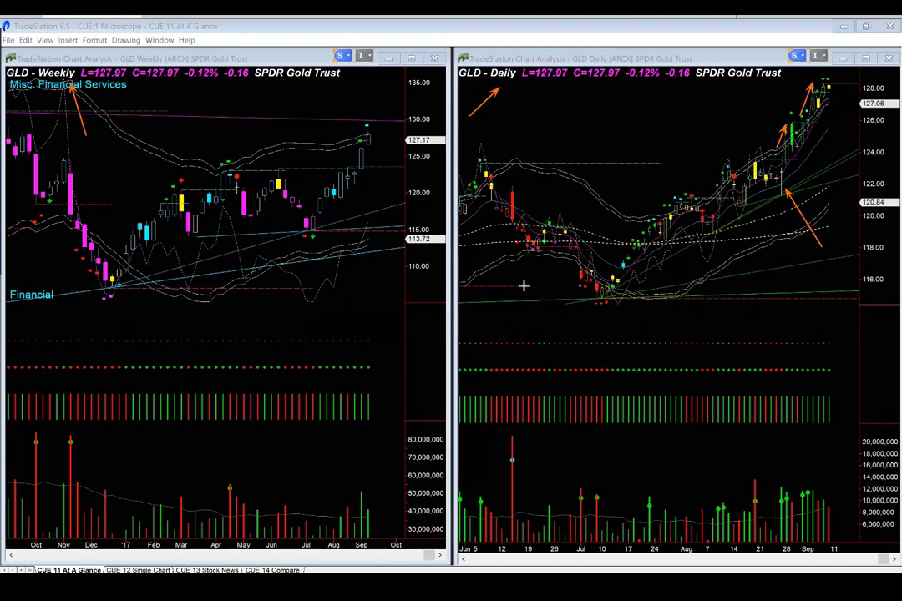
pyautogui.moveTo(556, 327); pyautogui.dragTo(596, 303)
pyautogui.moveTo(528, 287); pyautogui.dragTo(651, 287)
pyautogui.moveTo(553, 267)
pyautogui.mouseDown()
pyautogui.moveTo(615, 311)
pyautogui.moveTo(630, 267)
pyautogui.mouseUp()
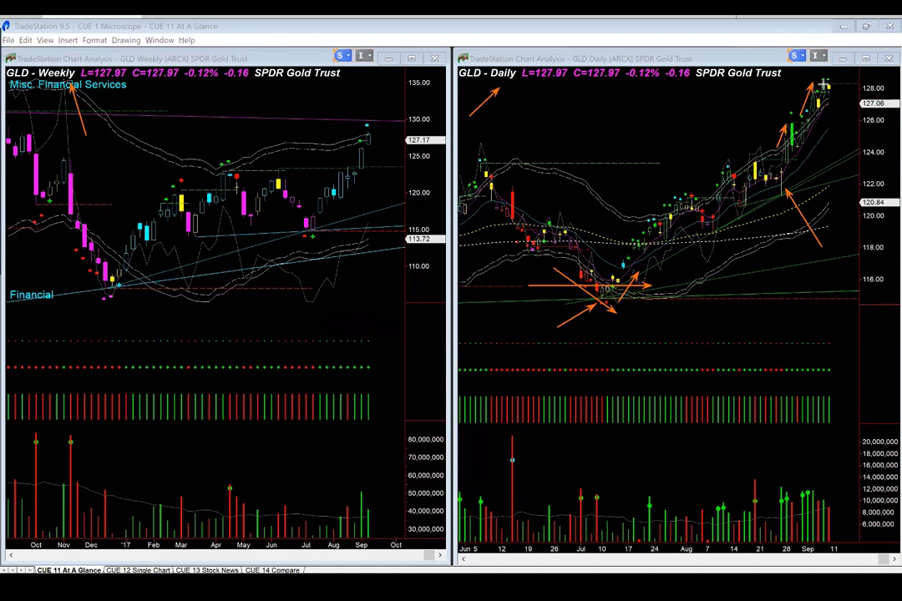
pyautogui.moveTo(849, 74); pyautogui.dragTo(836, 79)
# Load USO into the weekly and daily charts and point an arrow at each chart's title
pyautogui.write('USO')
pyautogui.press('Return')
pyautogui.moveTo(31, 109); pyautogui.dragTo(54, 83)
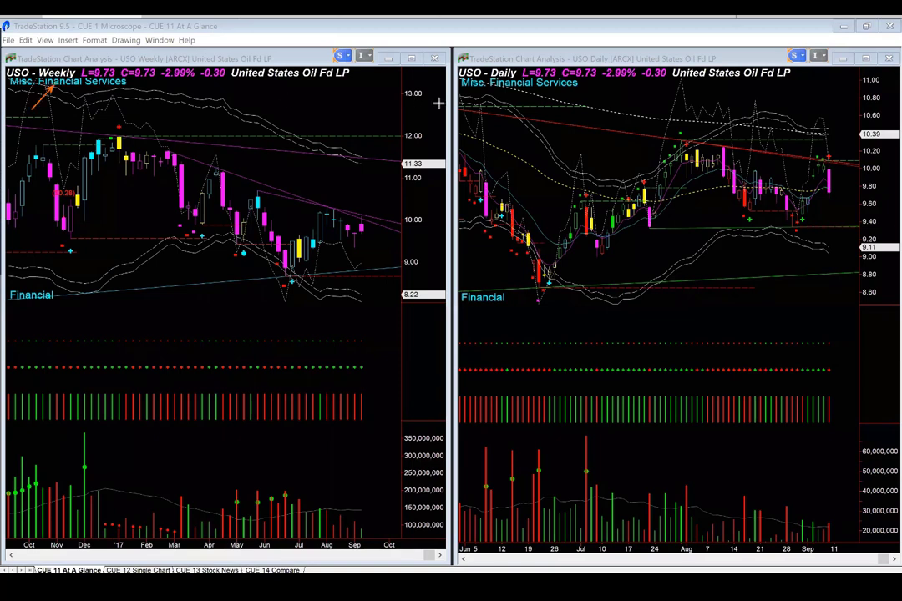
pyautogui.moveTo(492, 122); pyautogui.dragTo(506, 86)
# Mark USO's late-August dip and rebound, its support level and the late-August volume bar on the daily chart with arrows
pyautogui.moveTo(778, 207)
pyautogui.mouseDown()
pyautogui.moveTo(795, 226)
pyautogui.moveTo(814, 209)
pyautogui.mouseUp()
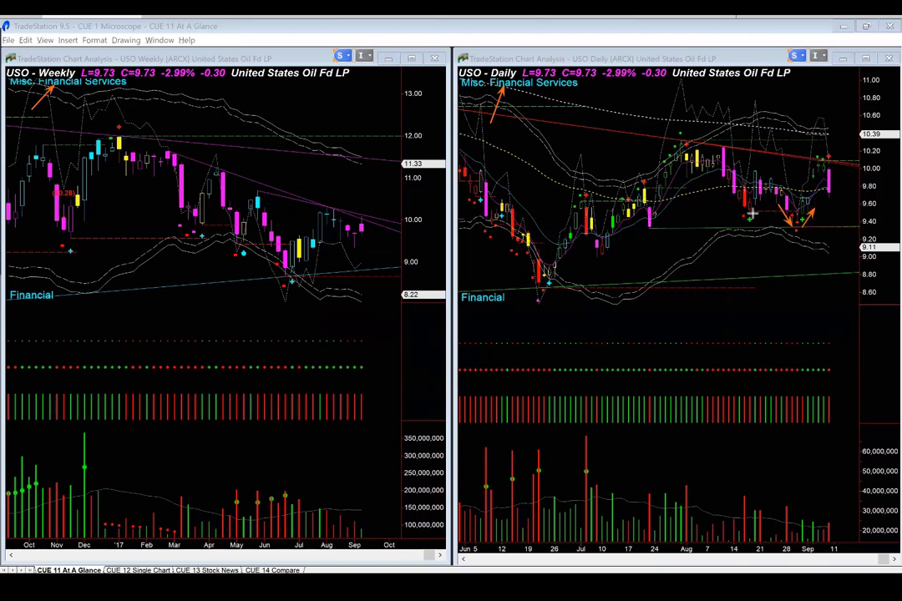
pyautogui.moveTo(751, 213); pyautogui.dragTo(791, 213)
pyautogui.moveTo(751, 448); pyautogui.dragTo(782, 497)
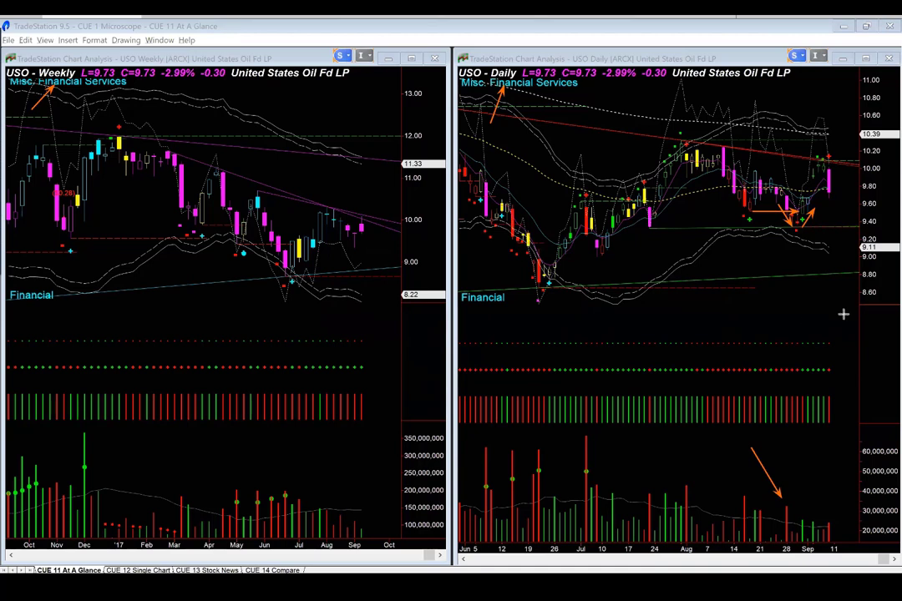
pyautogui.moveTo(844, 314); pyautogui.dragTo(803, 223)
# Mark USO's falling resistance lines on both charts and the latest bearish bar on the daily chart with arrows
pyautogui.moveTo(694, 135); pyautogui.dragTo(852, 157)
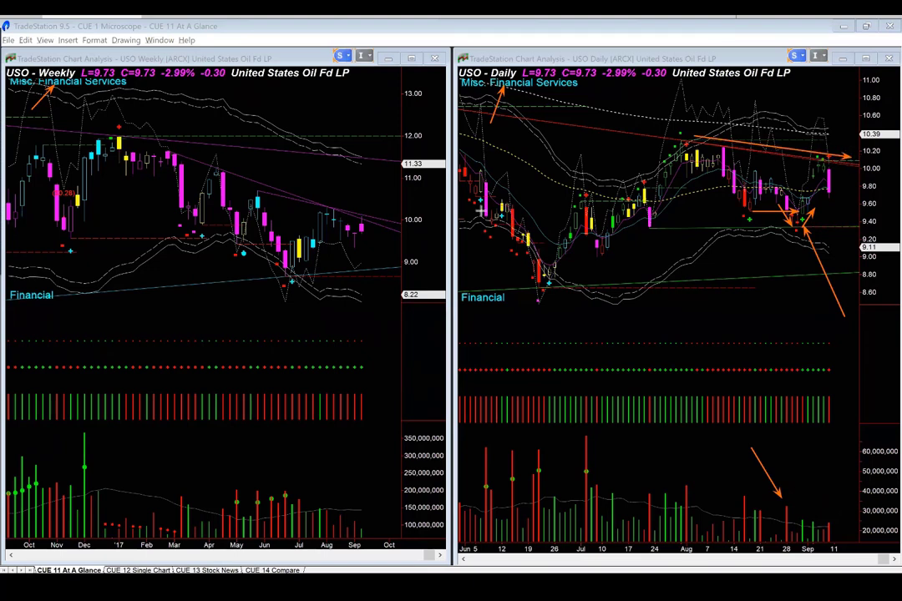
pyautogui.moveTo(325, 203); pyautogui.dragTo(386, 222)
pyautogui.moveTo(840, 129); pyautogui.dragTo(824, 155)
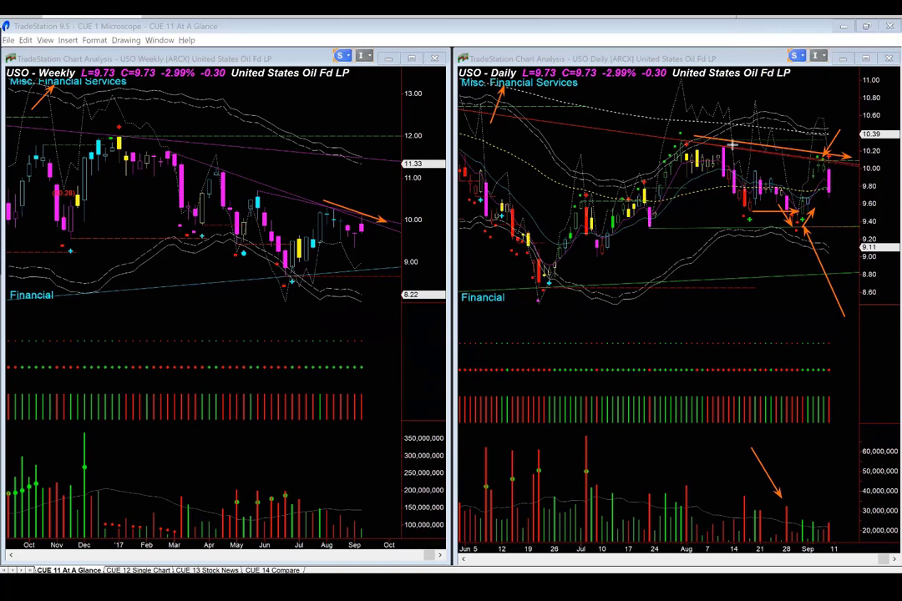
pyautogui.moveTo(732, 144); pyautogui.dragTo(865, 161)
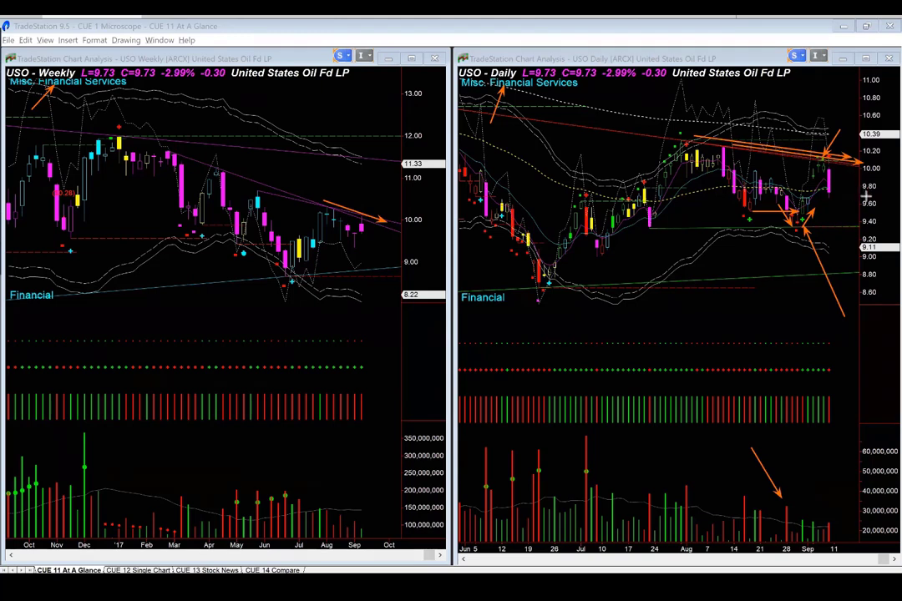
pyautogui.moveTo(867, 195); pyautogui.dragTo(832, 191)
pyautogui.moveTo(834, 197); pyautogui.dragTo(845, 224)
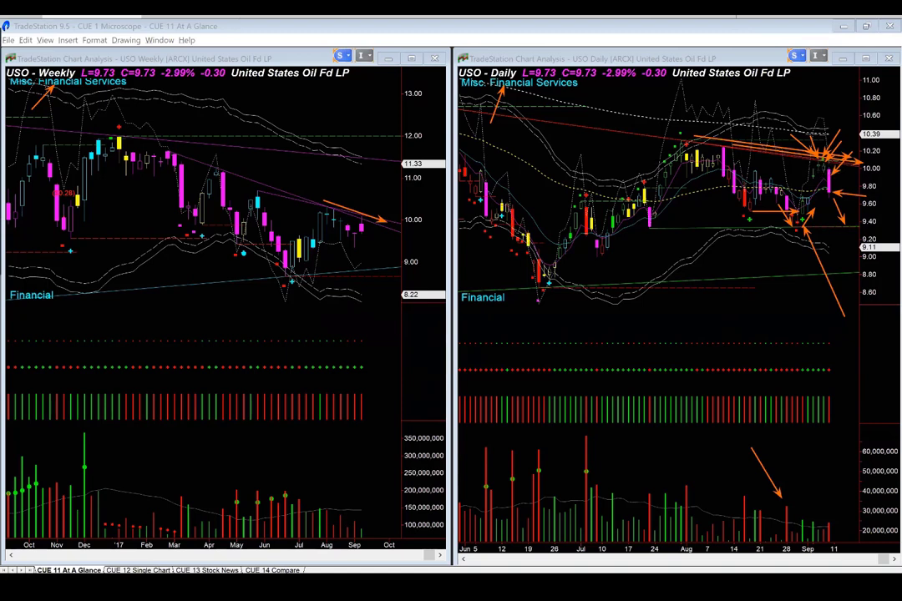
# Clear the arrows and mark the early-September bars at resistance and the latest down bar on USO's daily chart
pyautogui.press('e')
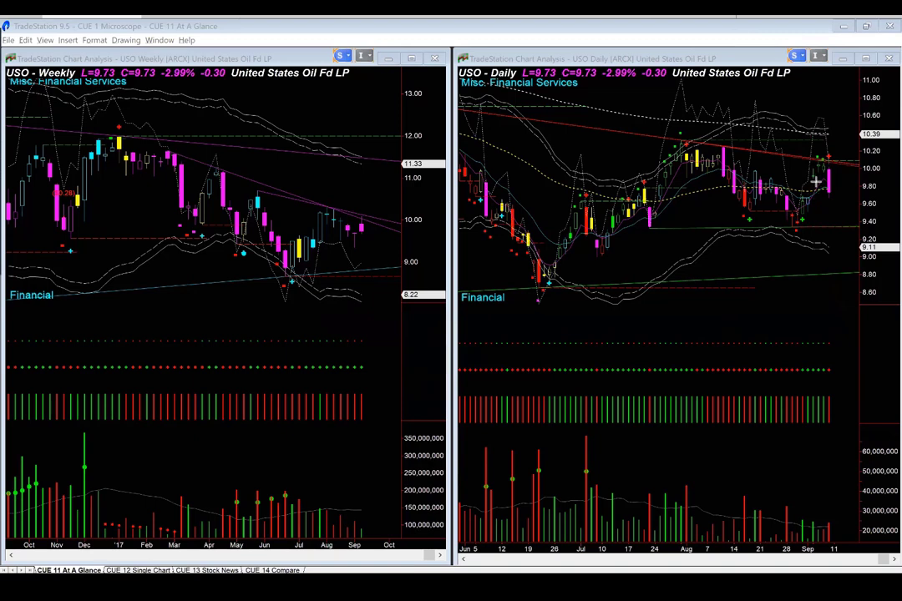
pyautogui.moveTo(816, 197); pyautogui.dragTo(815, 191)
pyautogui.moveTo(804, 142); pyautogui.dragTo(836, 178)
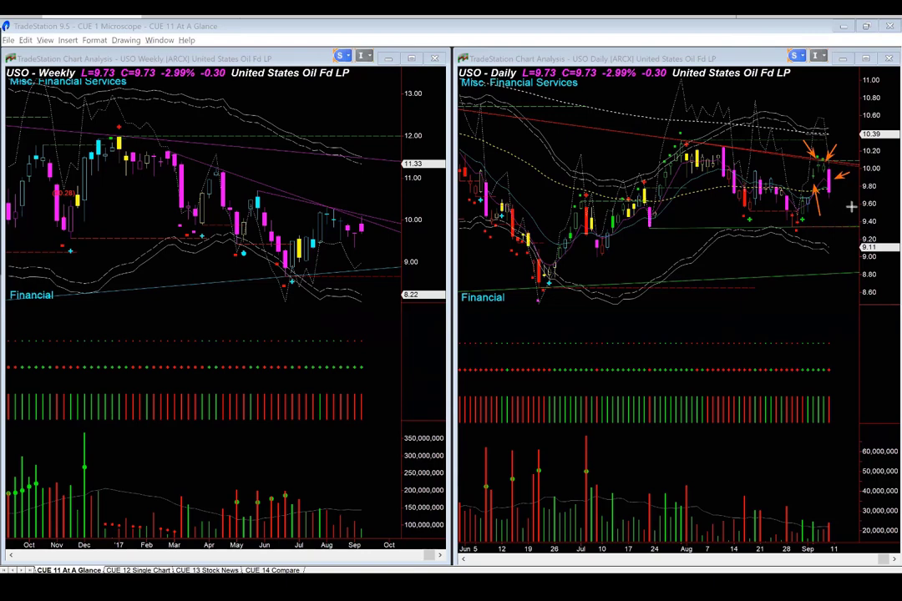
# Switch to the CUE 12 Single Chart workspace and mark the USO 10 min title and the 9/5 opening bars with arrows
pyautogui.hotkey('ctrl', 'Tab')
pyautogui.moveTo(24, 118)
pyautogui.mouseDown()
pyautogui.moveTo(30, 84)
pyautogui.moveTo(60, 84)
pyautogui.mouseUp()
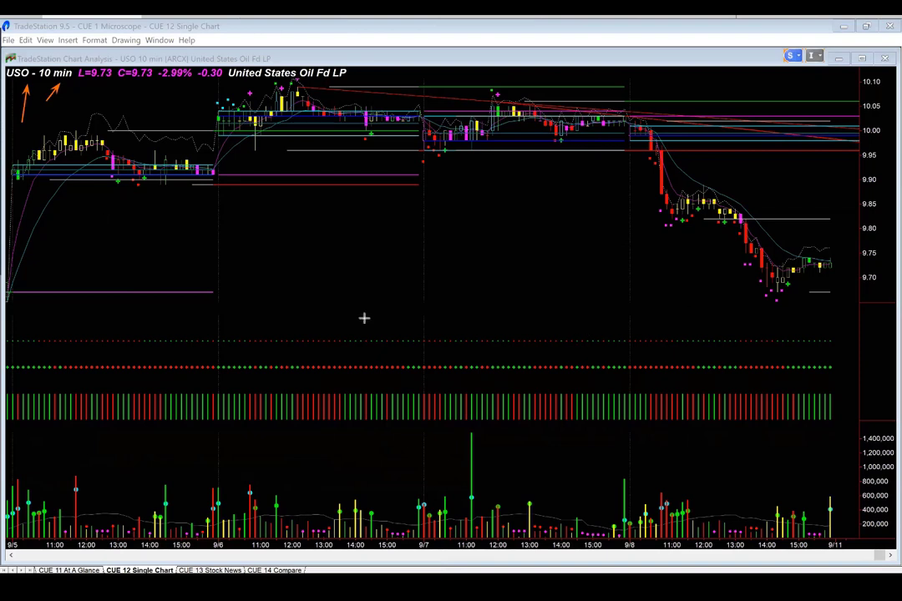
pyautogui.moveTo(14, 141); pyautogui.dragTo(25, 167)
pyautogui.moveTo(20, 210); pyautogui.dragTo(36, 181)
# Mark the 9/6 opening range's upper and lower limits, the dip below it and the session high with arrows
pyautogui.moveTo(163, 100); pyautogui.dragTo(214, 109)
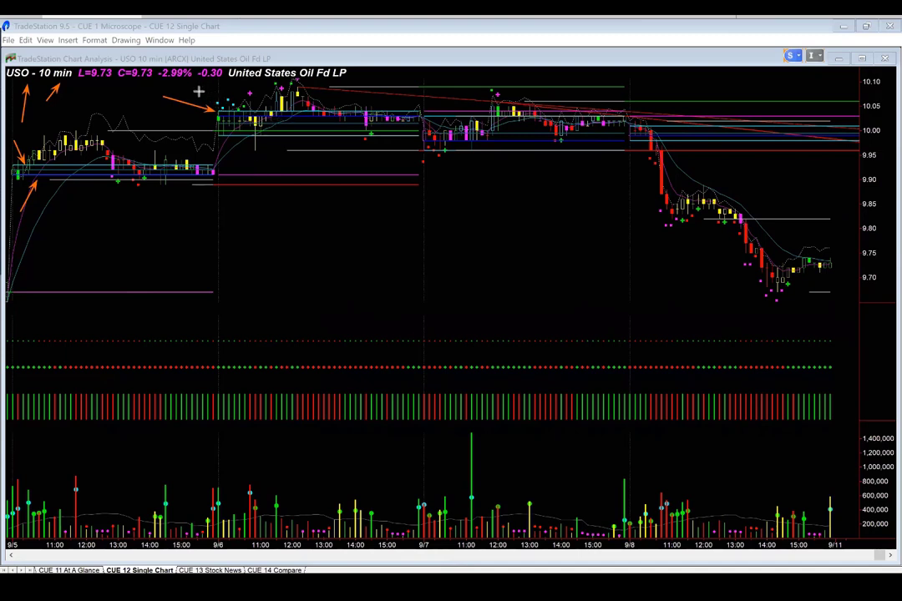
pyautogui.moveTo(197, 95); pyautogui.dragTo(222, 107)
pyautogui.moveTo(217, 149); pyautogui.dragTo(241, 143)
pyautogui.moveTo(247, 134)
pyautogui.mouseDown()
pyautogui.moveTo(255, 162)
pyautogui.moveTo(255, 143)
pyautogui.mouseUp()
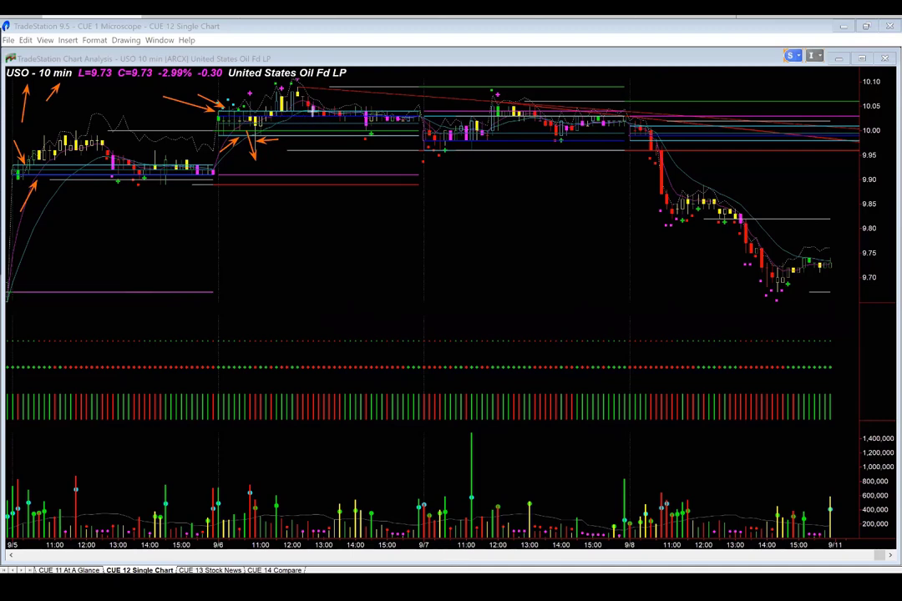
pyautogui.moveTo(246, 87); pyautogui.dragTo(294, 87)
# Mark the 9/7 opening range, the midday upper level and the support line below the session with arrows
pyautogui.moveTo(412, 80); pyautogui.dragTo(435, 108)
pyautogui.moveTo(402, 215); pyautogui.dragTo(441, 153)
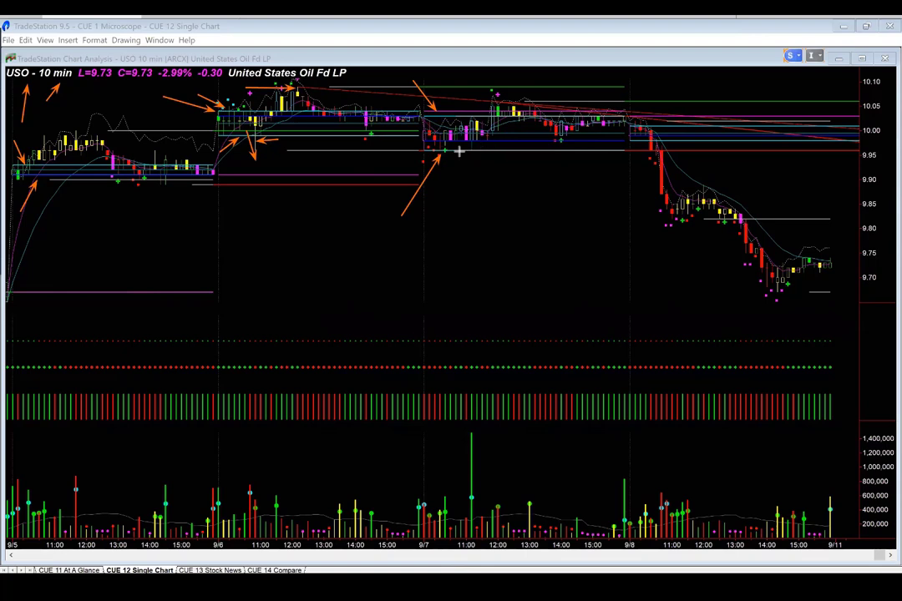
pyautogui.moveTo(458, 151); pyautogui.dragTo(483, 171)
pyautogui.moveTo(456, 112); pyautogui.dragTo(512, 111)
pyautogui.moveTo(498, 150)
pyautogui.mouseDown()
pyautogui.moveTo(511, 165)
pyautogui.moveTo(605, 167)
pyautogui.mouseUp()
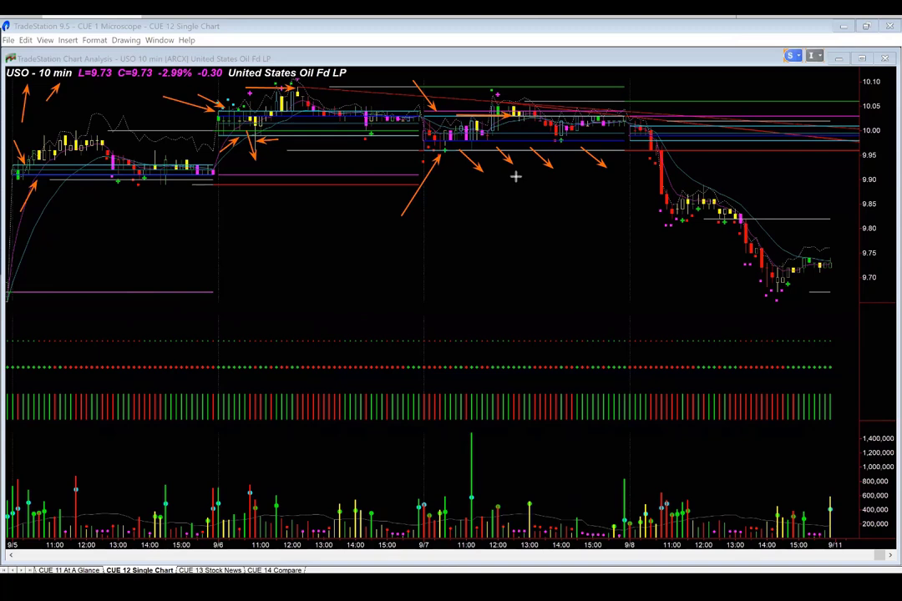
# Mark the 9/8 opening bars, the opening range levels and the breakdown at the lower support line with arrows
pyautogui.moveTo(634, 88); pyautogui.dragTo(656, 124)
pyautogui.moveTo(634, 138)
pyautogui.mouseDown()
pyautogui.moveTo(690, 134)
pyautogui.moveTo(687, 116)
pyautogui.moveTo(732, 115)
pyautogui.mouseUp()
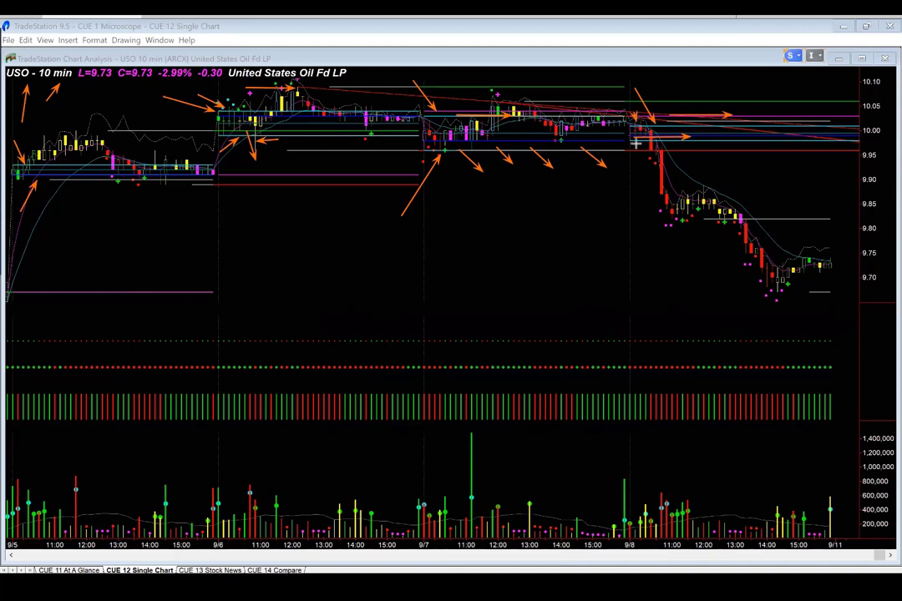
pyautogui.moveTo(619, 175); pyautogui.dragTo(633, 147)
pyautogui.moveTo(615, 224); pyautogui.dragTo(611, 229)
pyautogui.moveTo(648, 150); pyautogui.dragTo(648, 152)
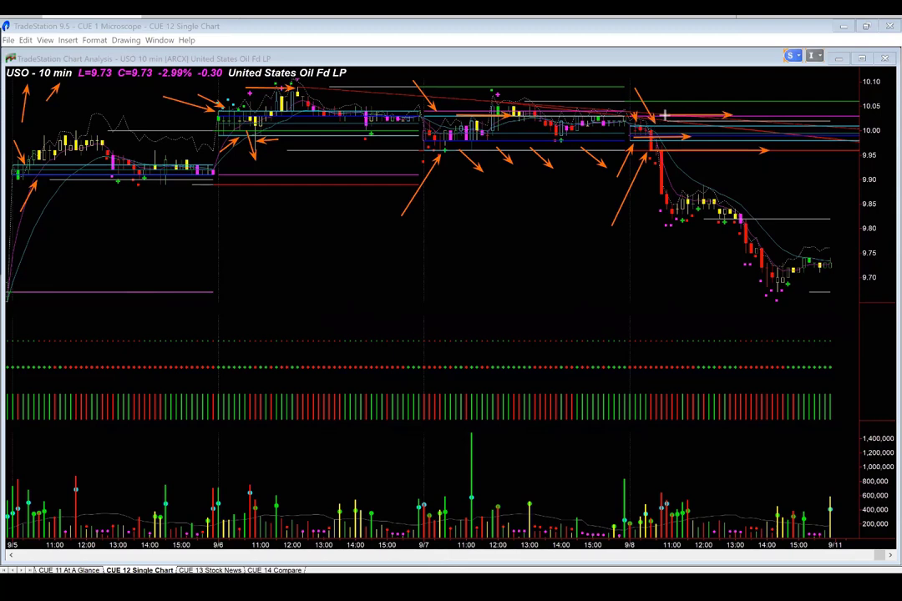
# Mark the 9/8 upper level, lower support and downside targets with horizontal arrows, and the distances between levels with vertical arrows
pyautogui.moveTo(669, 98)
pyautogui.mouseDown()
pyautogui.moveTo(692, 114)
pyautogui.moveTo(851, 114)
pyautogui.mouseUp()
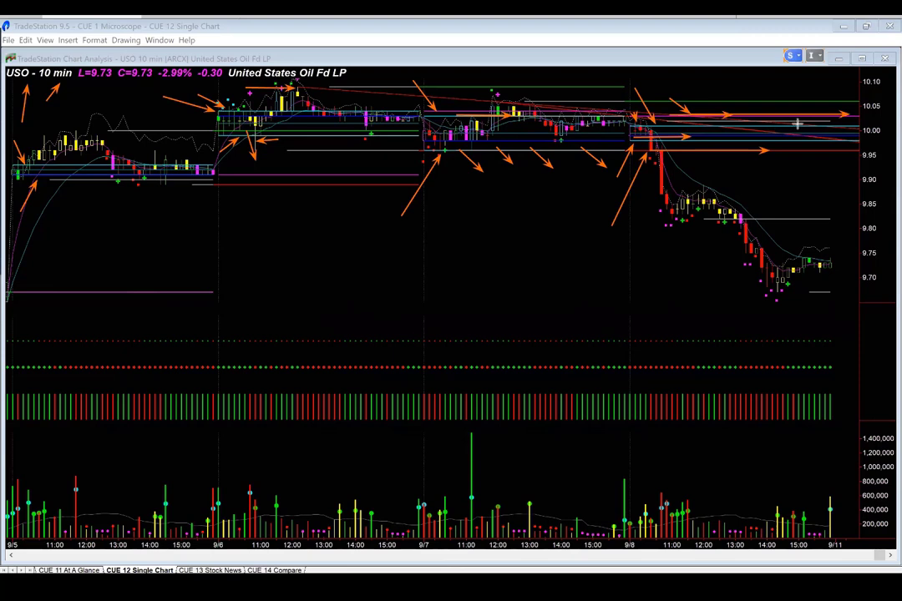
pyautogui.moveTo(752, 118); pyautogui.dragTo(754, 154)
pyautogui.click(660, 234)
pyautogui.moveTo(692, 220); pyautogui.dragTo(809, 219)
pyautogui.moveTo(749, 154); pyautogui.dragTo(748, 218)
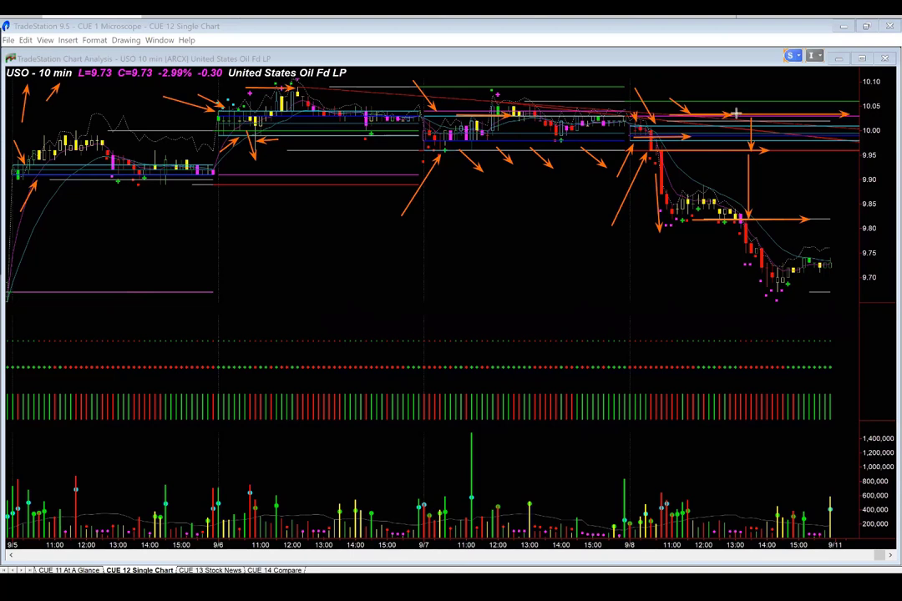
pyautogui.moveTo(740, 110); pyautogui.dragTo(813, 110)
pyautogui.moveTo(691, 151); pyautogui.dragTo(798, 150)
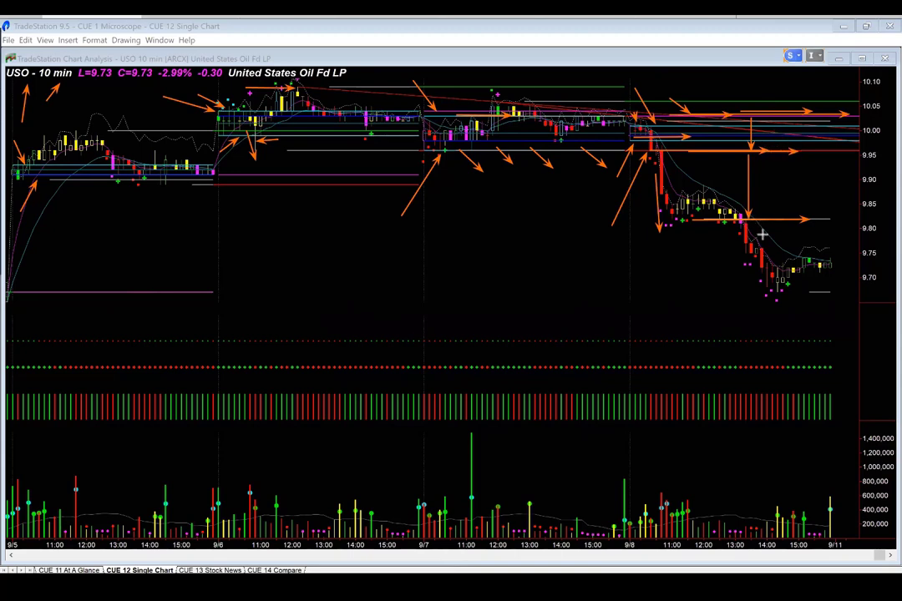
pyautogui.moveTo(804, 326); pyautogui.dragTo(826, 276)
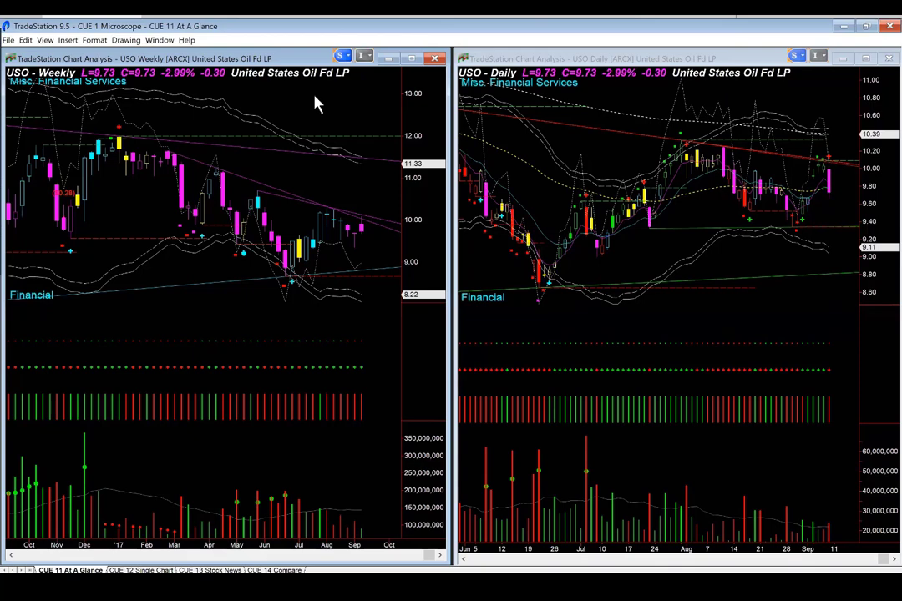
# Load SPY into the At A Glance charts and point an arrow at the latest weekly bar
pyautogui.write('SPY')
pyautogui.press('Return')
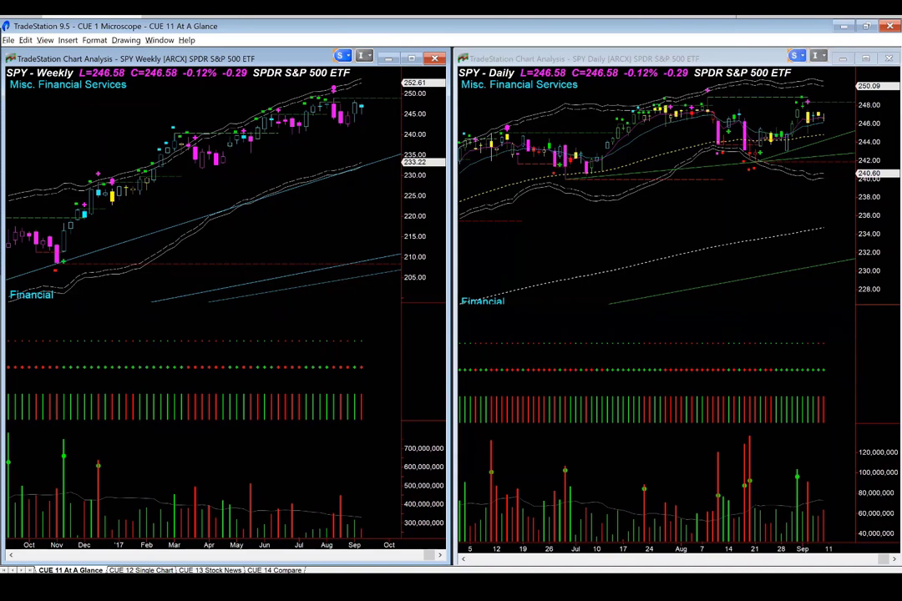
pyautogui.moveTo(383, 137); pyautogui.dragTo(367, 114)
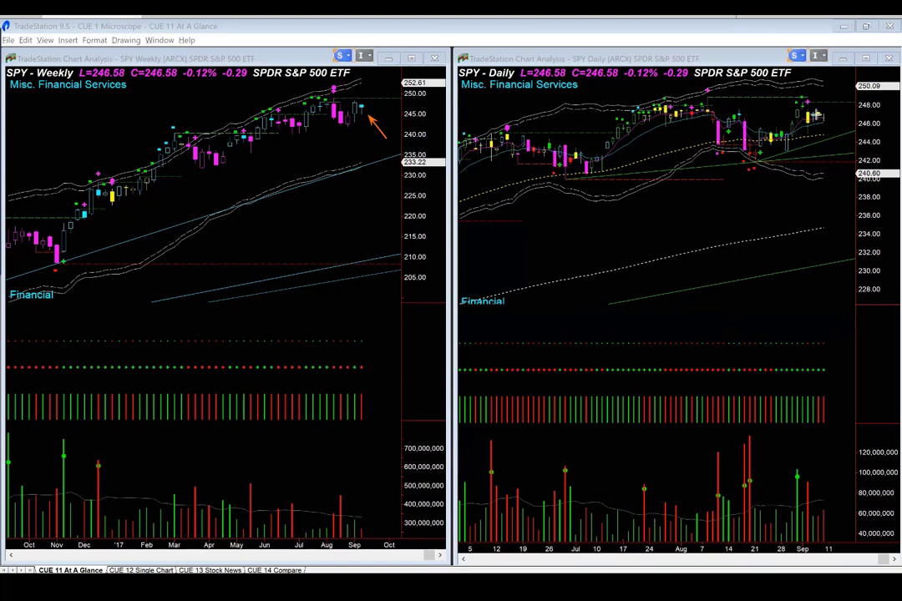
# Mark SPY's early-September bars and sideways direction on the daily chart and its latest bar on the weekly chart with arrows
pyautogui.moveTo(776, 201); pyautogui.dragTo(806, 144)
pyautogui.moveTo(827, 116); pyautogui.dragTo(847, 114)
pyautogui.moveTo(847, 164); pyautogui.dragTo(825, 125)
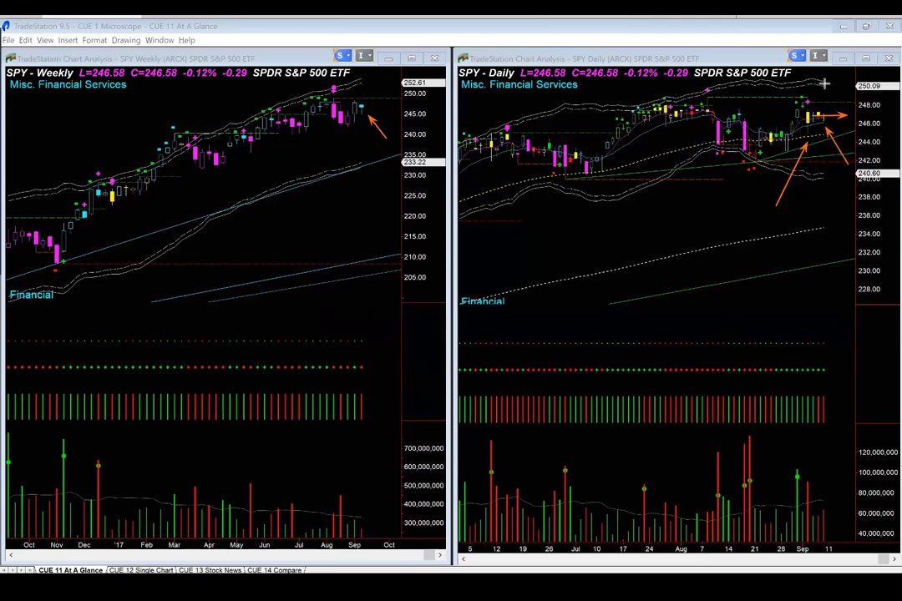
pyautogui.moveTo(823, 83); pyautogui.dragTo(813, 106)
pyautogui.moveTo(418, 106); pyautogui.dragTo(368, 107)
# Load DIA, mark its latest weekly bar, rising daily support line and early-September daily high with arrows, and clear them
pyautogui.write('DIA')
pyautogui.press('Return')
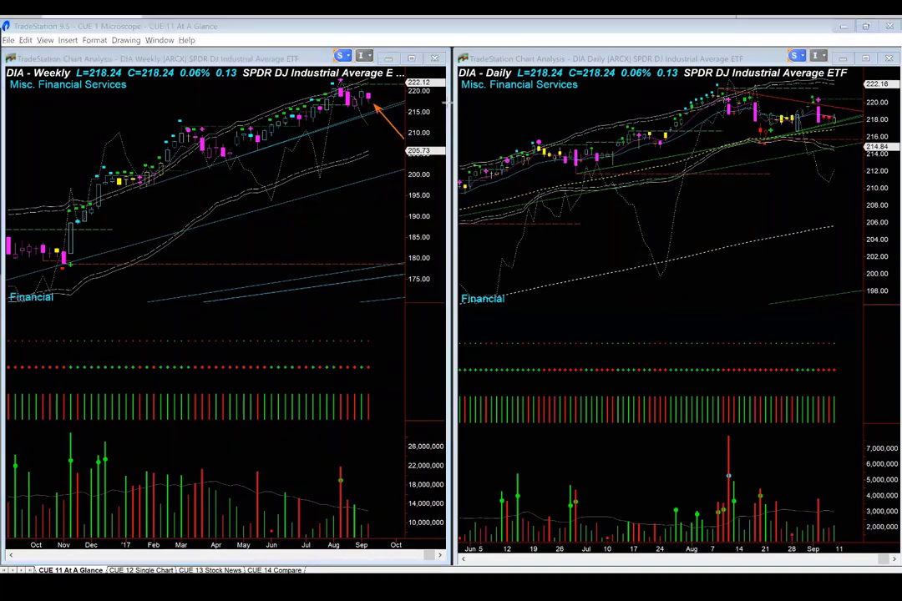
pyautogui.moveTo(393, 93); pyautogui.dragTo(375, 98)
pyautogui.moveTo(798, 134); pyautogui.dragTo(858, 119)
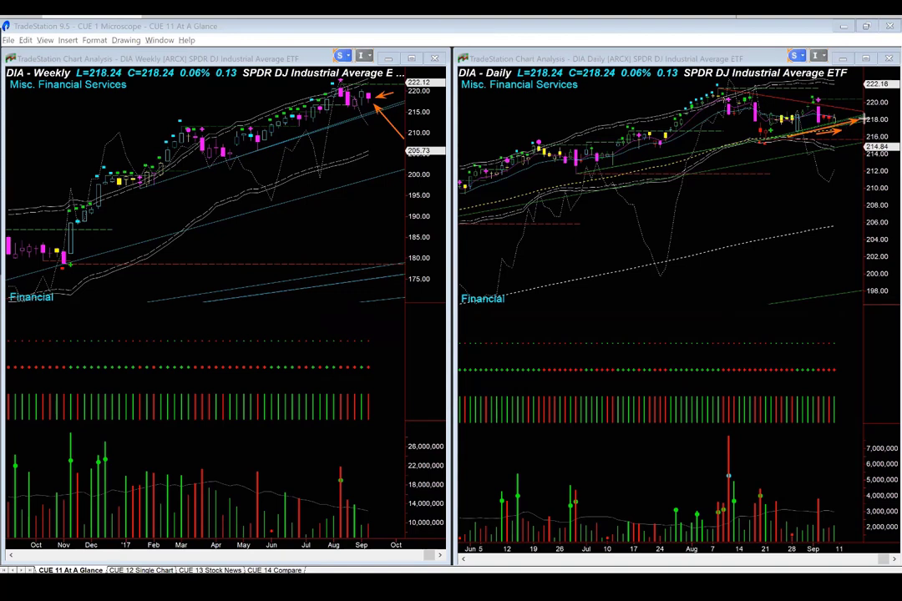
pyautogui.moveTo(843, 83); pyautogui.dragTo(821, 104)
pyautogui.press('Escape')
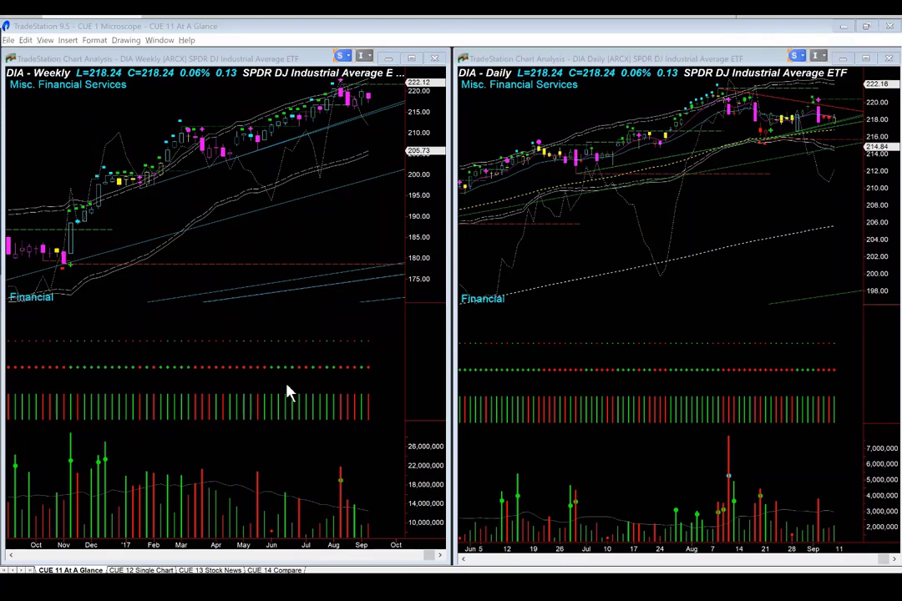
# Switch to the browser's DIA short day trade post and mark the early range levels on the DIA, QQQ and SPY charts with arrows
pyautogui.hotkey('alt', 'Tab')
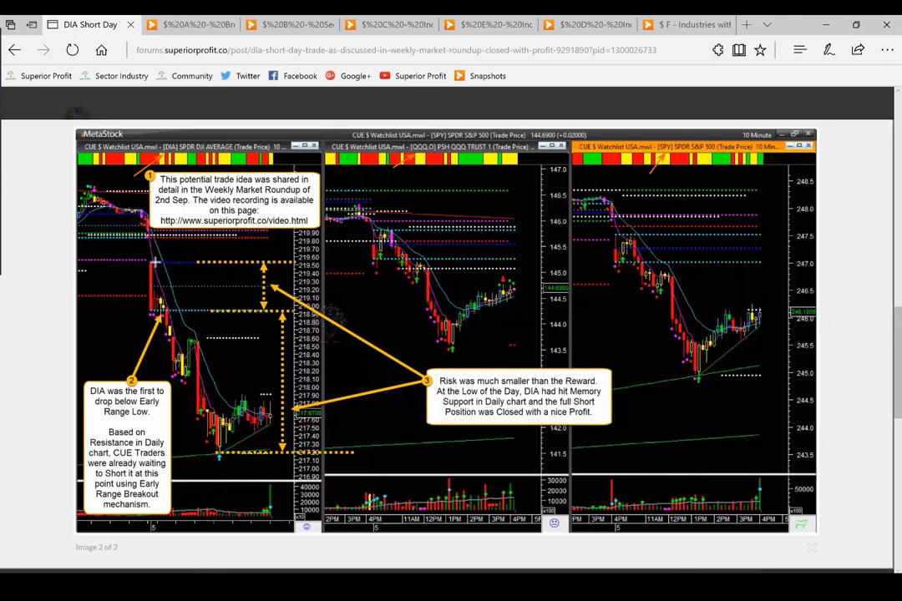
pyautogui.moveTo(153, 261); pyautogui.dragTo(196, 262)
pyautogui.moveTo(161, 311); pyautogui.dragTo(201, 310)
pyautogui.moveTo(396, 228); pyautogui.dragTo(451, 228)
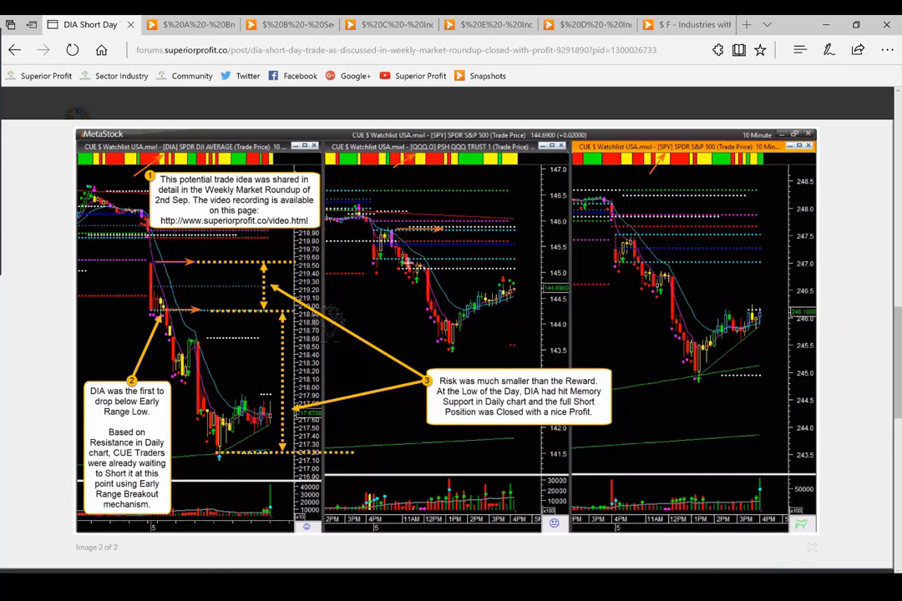
pyautogui.moveTo(407, 263); pyautogui.dragTo(456, 262)
pyautogui.moveTo(622, 232); pyautogui.dragTo(689, 232)
pyautogui.moveTo(637, 267); pyautogui.dragTo(698, 267)
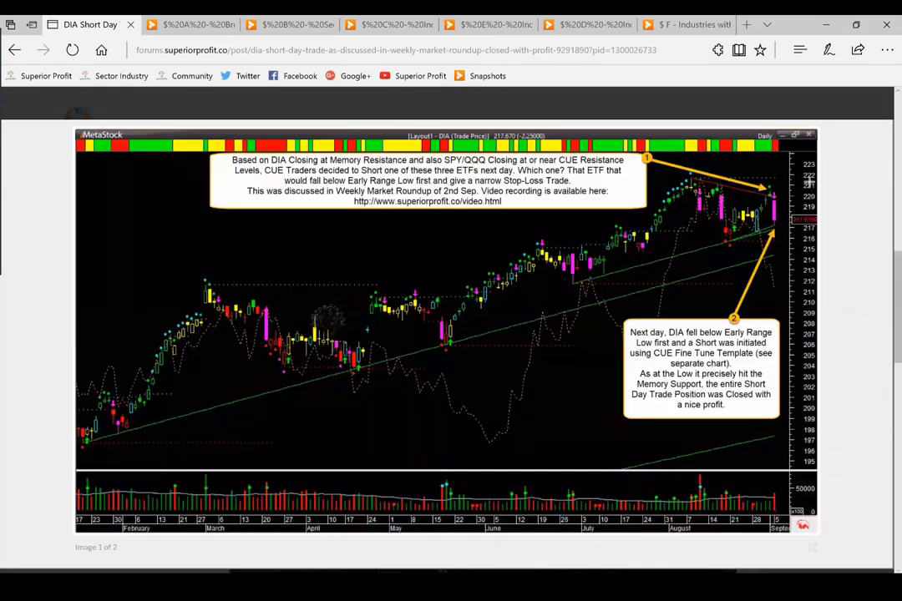
pyautogui.click(785, 193)
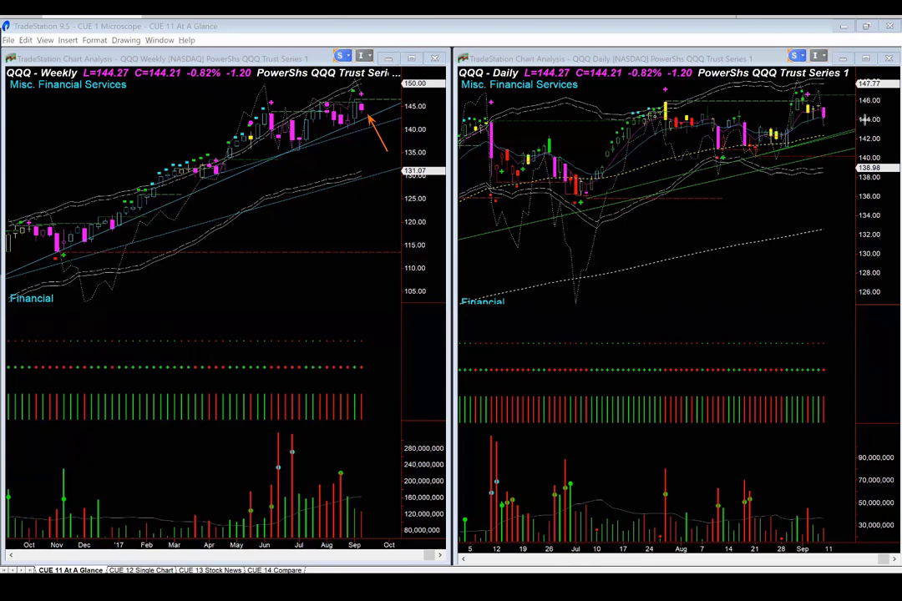
# Mark the early-September bars and the downward direction from the latest bar on QQQ's daily chart with arrows, and clear them
pyautogui.moveTo(774, 202); pyautogui.dragTo(807, 127)
pyautogui.moveTo(815, 98); pyautogui.dragTo(832, 84)
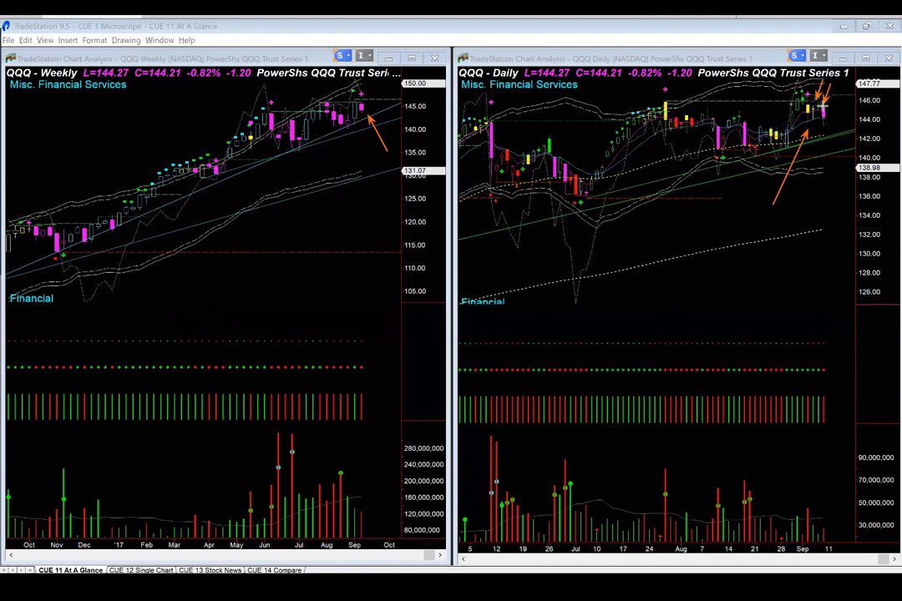
pyautogui.moveTo(828, 113); pyautogui.dragTo(853, 124)
pyautogui.press('Escape')
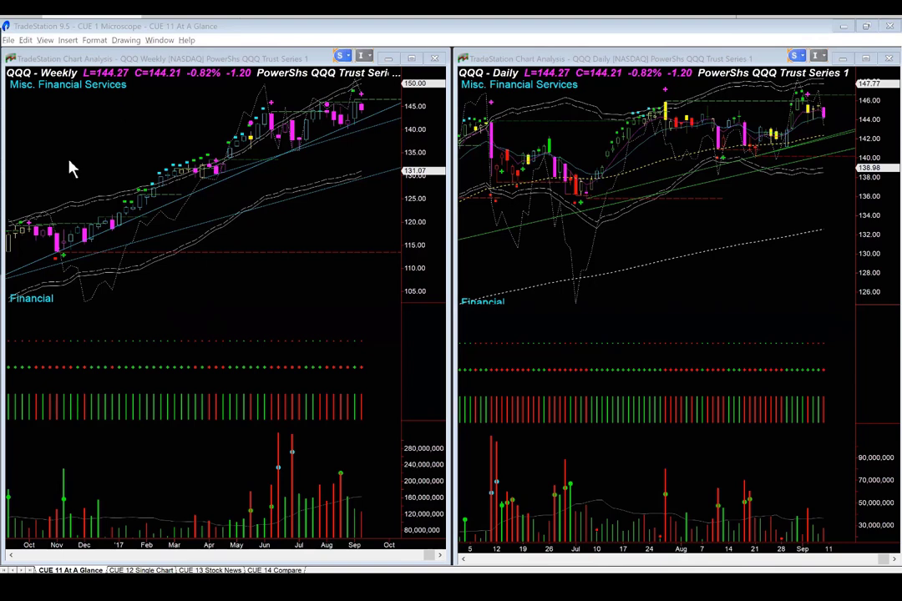
# Load IWM into the weekly and daily charts
pyautogui.write('IWM')
pyautogui.press('Return')
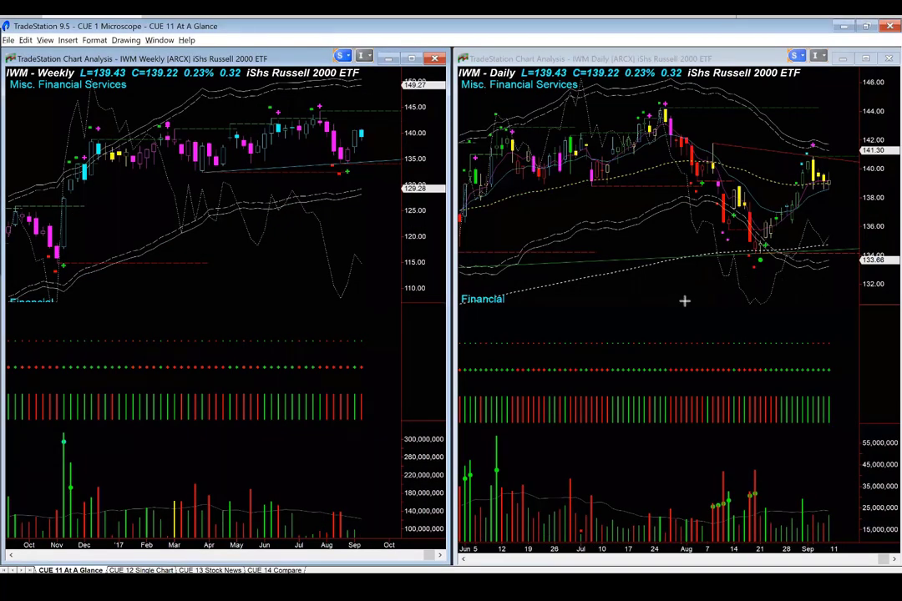
# Mark IWM's August daily low, rising support line, early-September daily high and latest weekly bar with arrows, and clear them
pyautogui.hotkey('ctrl', '2')
pyautogui.moveTo(659, 303); pyautogui.dragTo(763, 264)
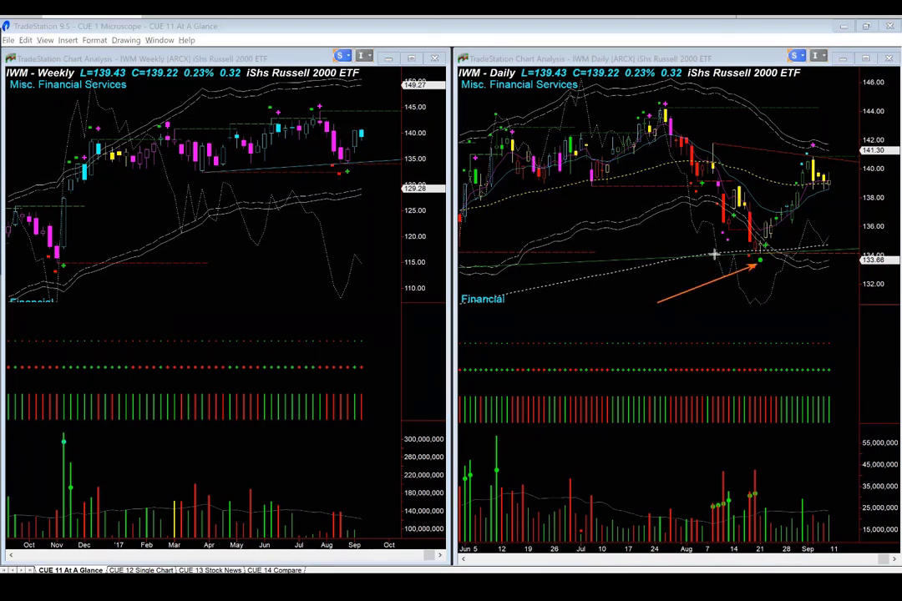
pyautogui.moveTo(716, 252); pyautogui.dragTo(799, 251)
pyautogui.moveTo(833, 119); pyautogui.dragTo(813, 141)
pyautogui.moveTo(422, 142); pyautogui.dragTo(367, 133)
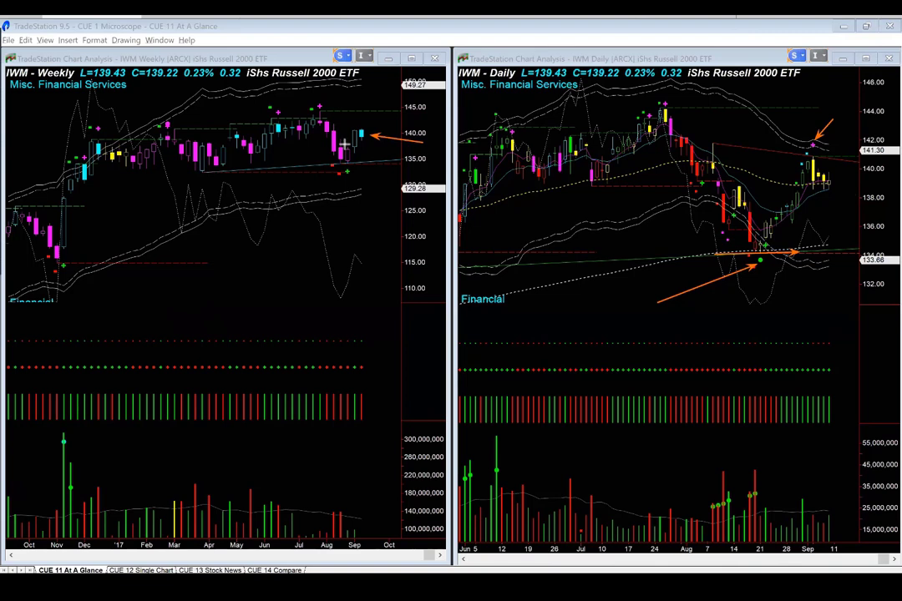
pyautogui.press('Escape')
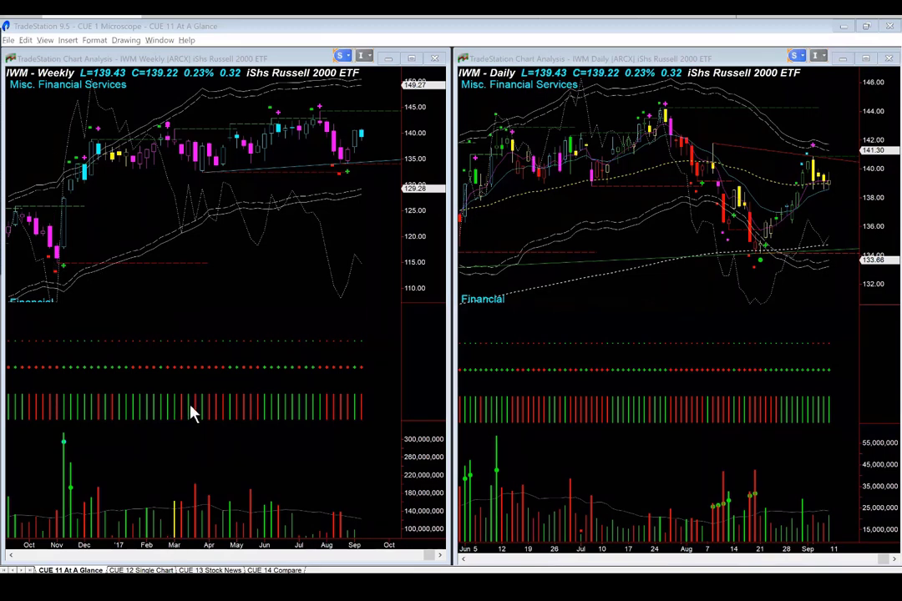
# Switch to the browser's Broad Market snapshot and mark the Nasdaq Composite and NYSE Composite weekly chart titles with arrows
pyautogui.click(196, 502)
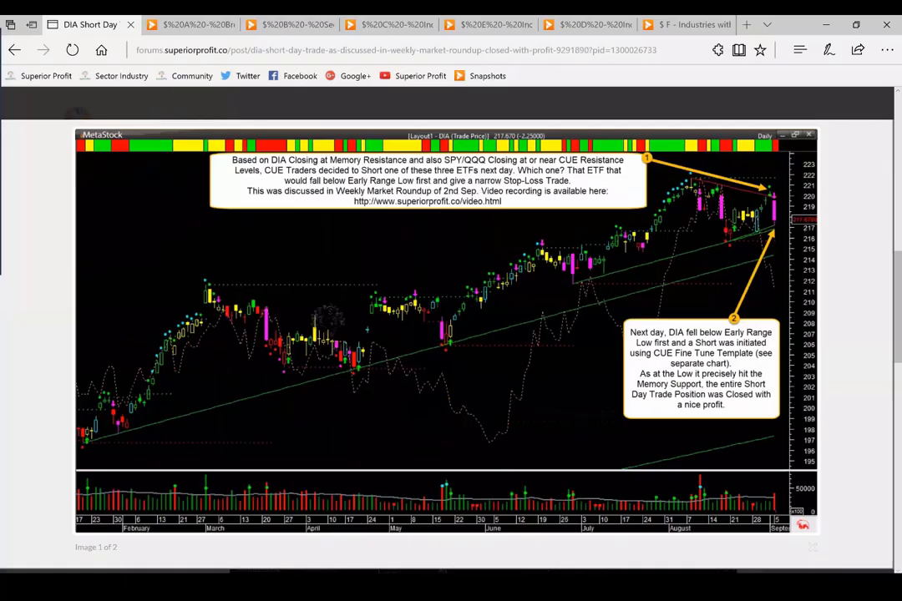
pyautogui.hotkey('ctrl', 'Tab')
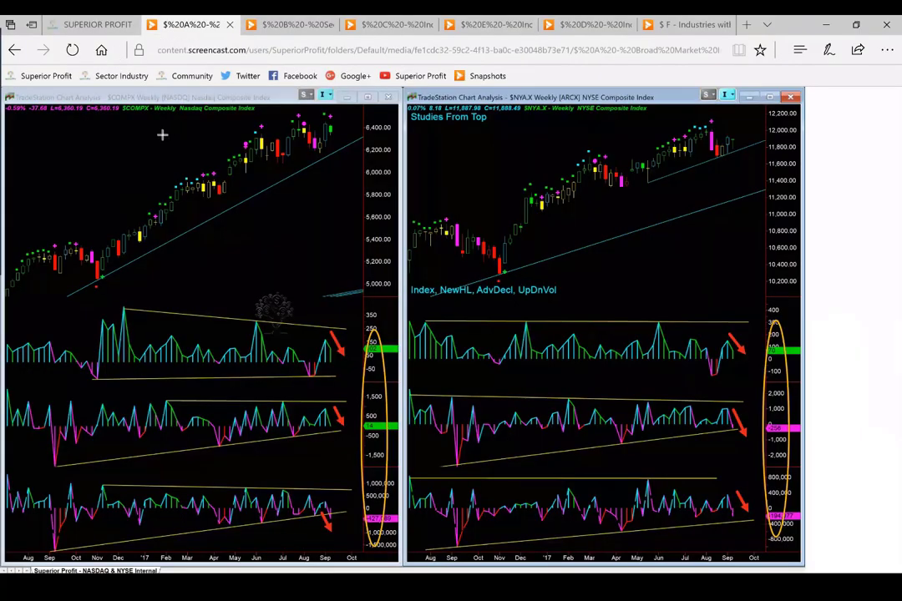
pyautogui.moveTo(163, 134); pyautogui.dragTo(213, 117)
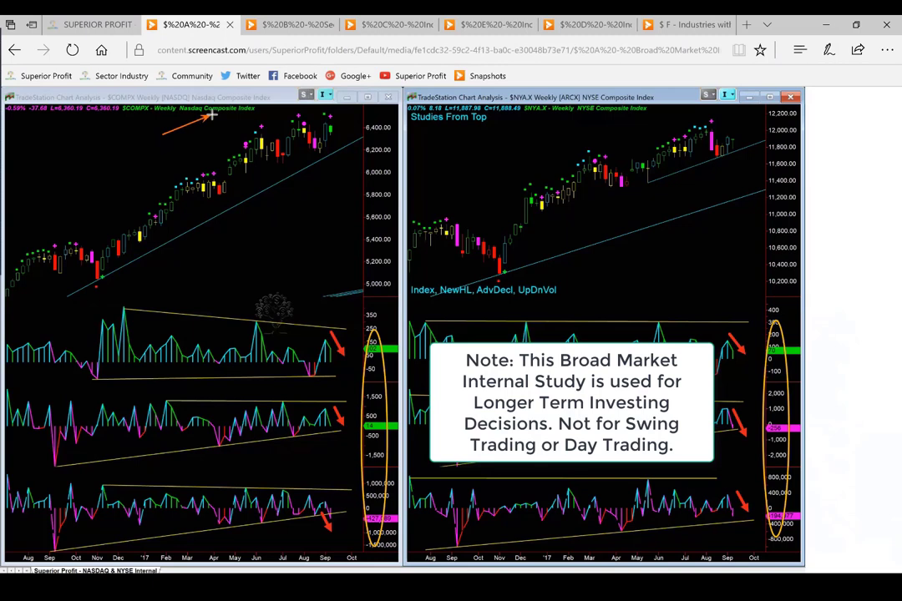
pyautogui.moveTo(126, 120); pyautogui.dragTo(156, 111)
pyautogui.moveTo(581, 127); pyautogui.dragTo(603, 114)
pyautogui.moveTo(528, 125); pyautogui.dragTo(553, 113)
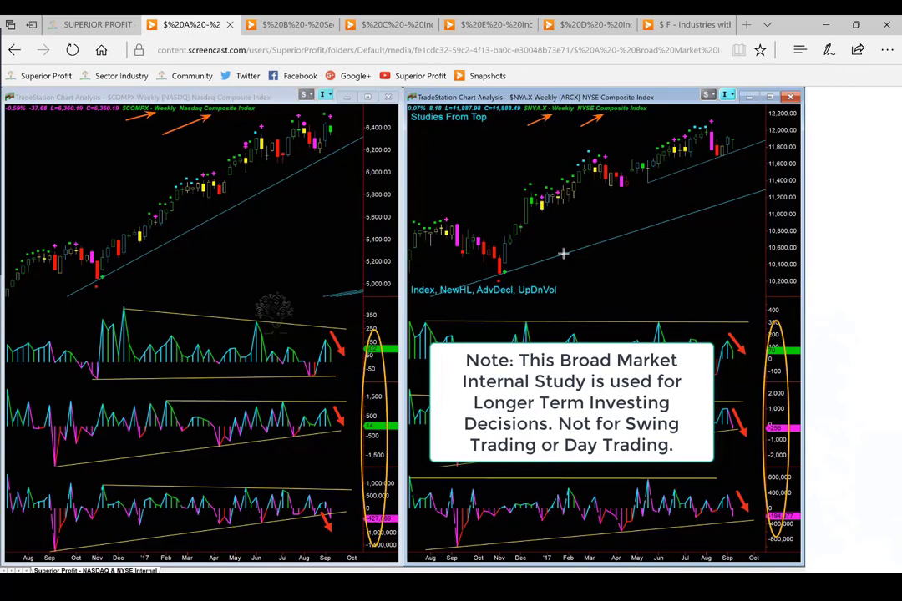
# Point arrows at the NewHL, AdvDecl and UpDnVol study labels on the NYSE Composite chart
pyautogui.moveTo(429, 266); pyautogui.dragTo(448, 283)
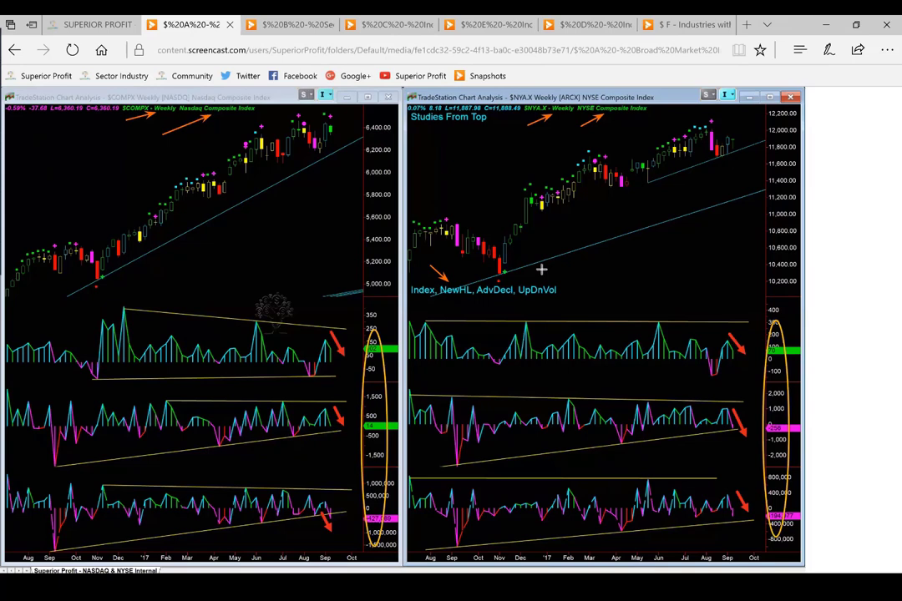
pyautogui.moveTo(542, 269); pyautogui.dragTo(507, 279)
pyautogui.moveTo(585, 279); pyautogui.dragTo(568, 288)
# Mark the latest weekly bar and the rising support line on both the Nasdaq and NYSE Composite charts with arrows
pyautogui.moveTo(375, 122); pyautogui.dragTo(340, 128)
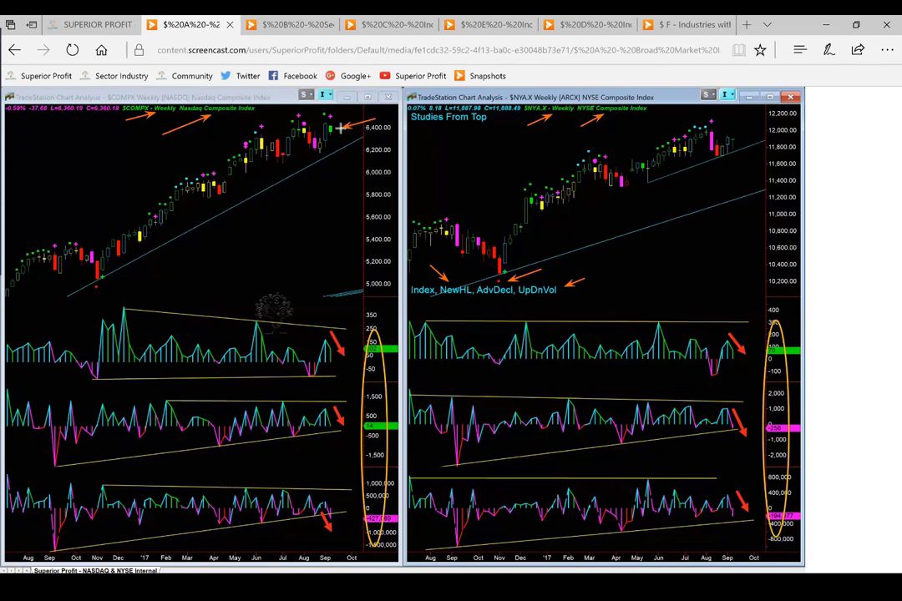
pyautogui.moveTo(743, 127); pyautogui.dragTo(736, 142)
pyautogui.moveTo(655, 185); pyautogui.dragTo(783, 142)
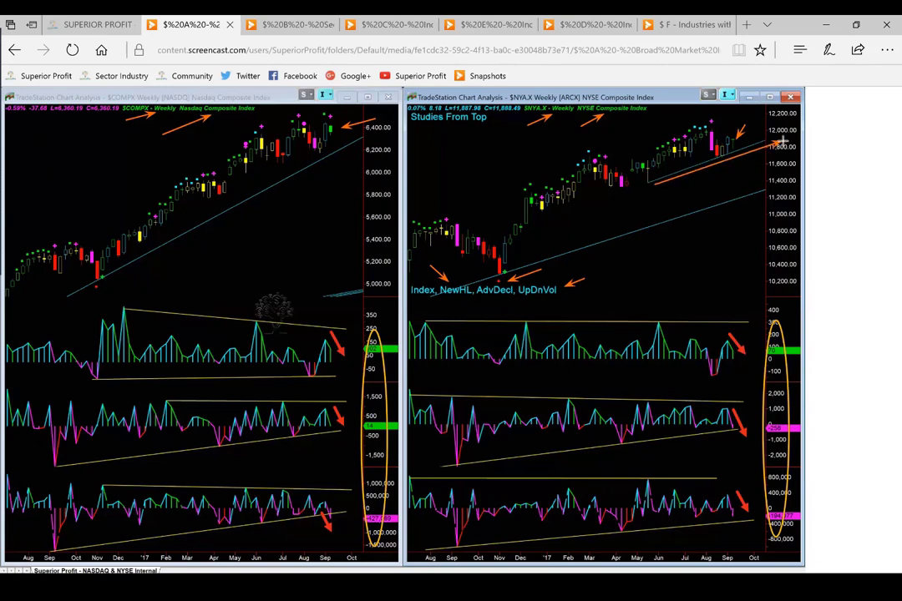
pyautogui.moveTo(120, 272); pyautogui.dragTo(282, 196)
pyautogui.moveTo(356, 152); pyautogui.dragTo(368, 142)
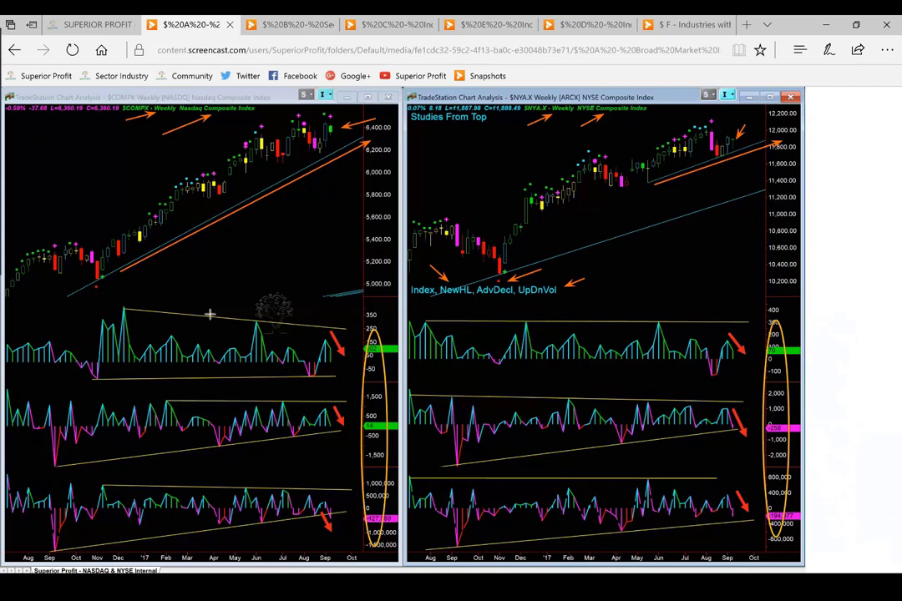
# Draw arrows along the upper trendlines of both NewHL studies and beside the latest downturns in the internal studies
pyautogui.moveTo(173, 309); pyautogui.dragTo(345, 325)
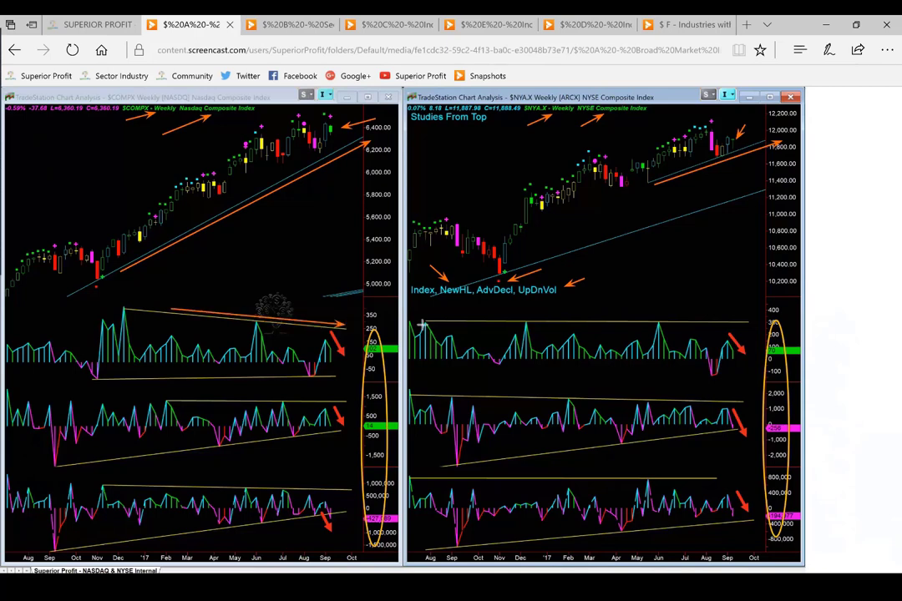
pyautogui.moveTo(499, 318); pyautogui.dragTo(735, 319)
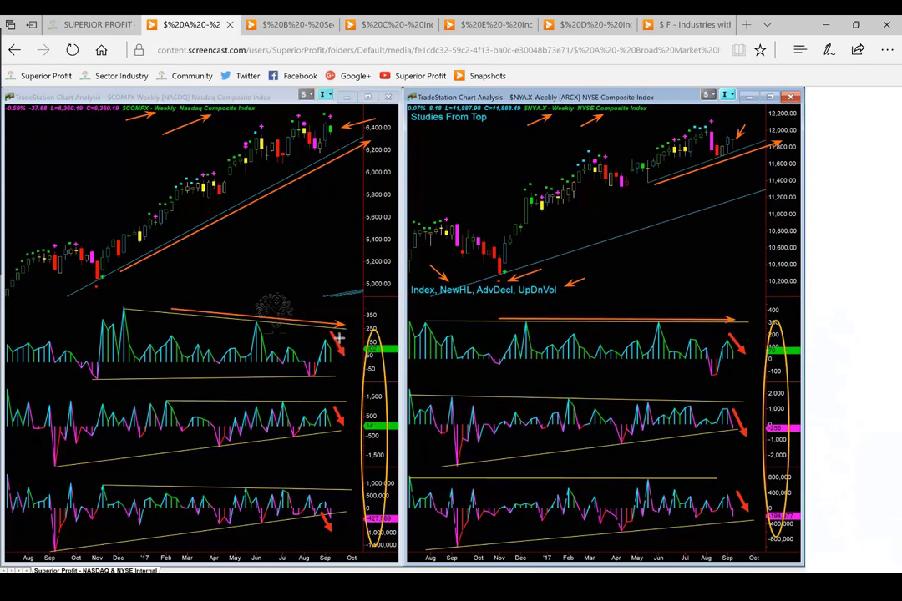
pyautogui.moveTo(335, 408); pyautogui.dragTo(346, 424)
pyautogui.moveTo(329, 510); pyautogui.dragTo(345, 528)
pyautogui.moveTo(746, 494); pyautogui.dragTo(755, 509)
pyautogui.moveTo(746, 415); pyautogui.dragTo(756, 431)
pyautogui.moveTo(740, 328); pyautogui.dragTo(749, 343)
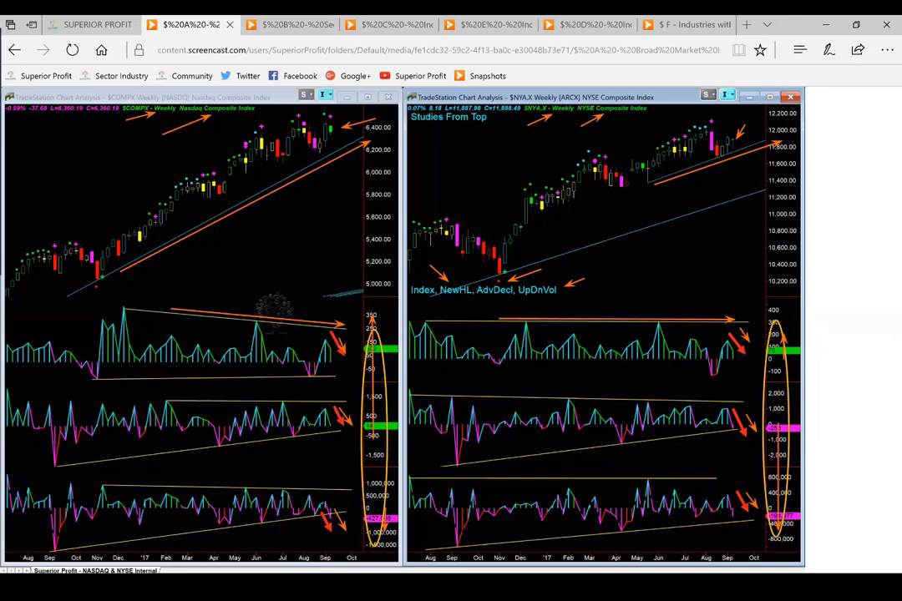
# Open the Sector Performance snapshot and mark its title, the 1 Week legend and the Consumer Discretionary bars with arrows
pyautogui.hotkey('ctrl', 'Tab')
pyautogui.moveTo(312, 108); pyautogui.dragTo(345, 100)
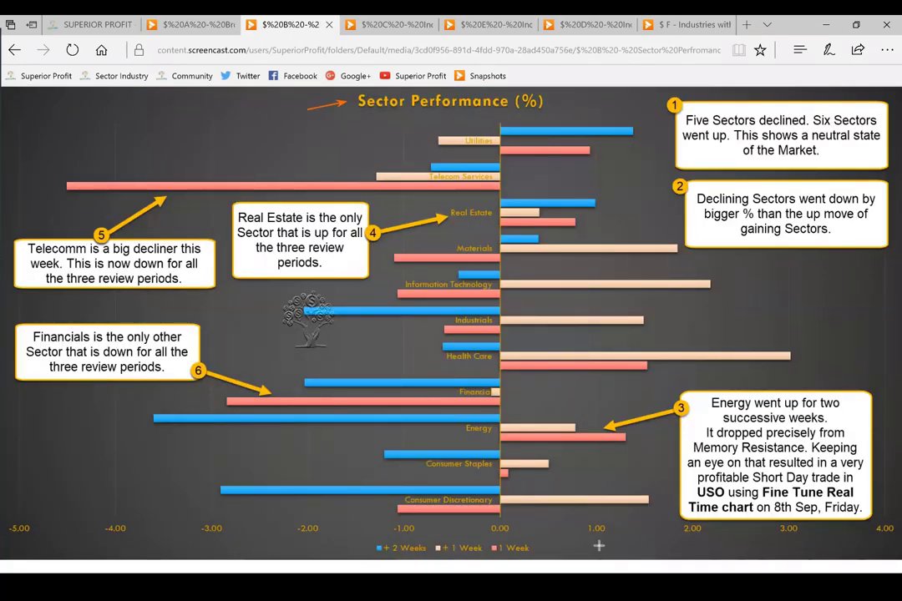
pyautogui.moveTo(599, 546); pyautogui.dragTo(536, 549)
pyautogui.moveTo(349, 512); pyautogui.dragTo(393, 512)
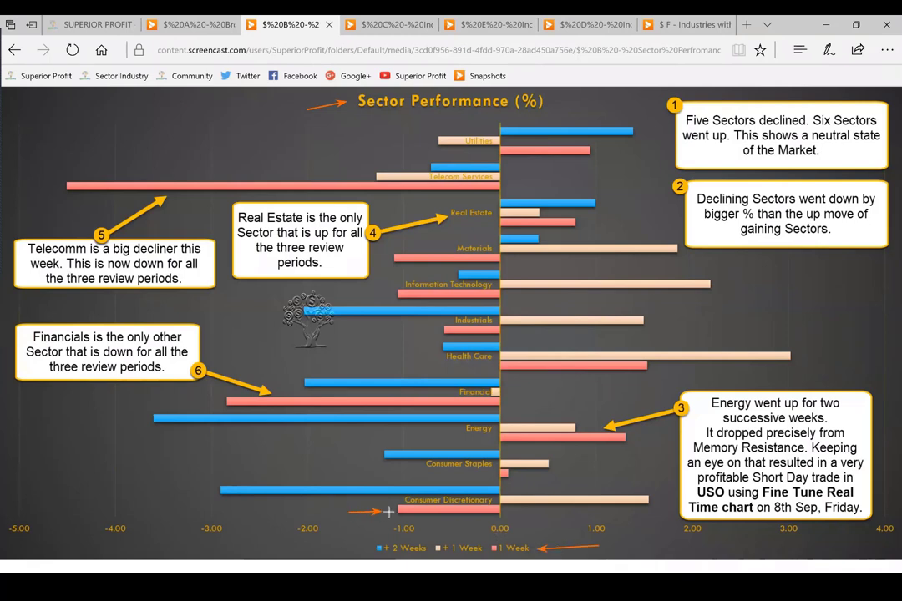
pyautogui.moveTo(619, 489); pyautogui.dragTo(631, 484)
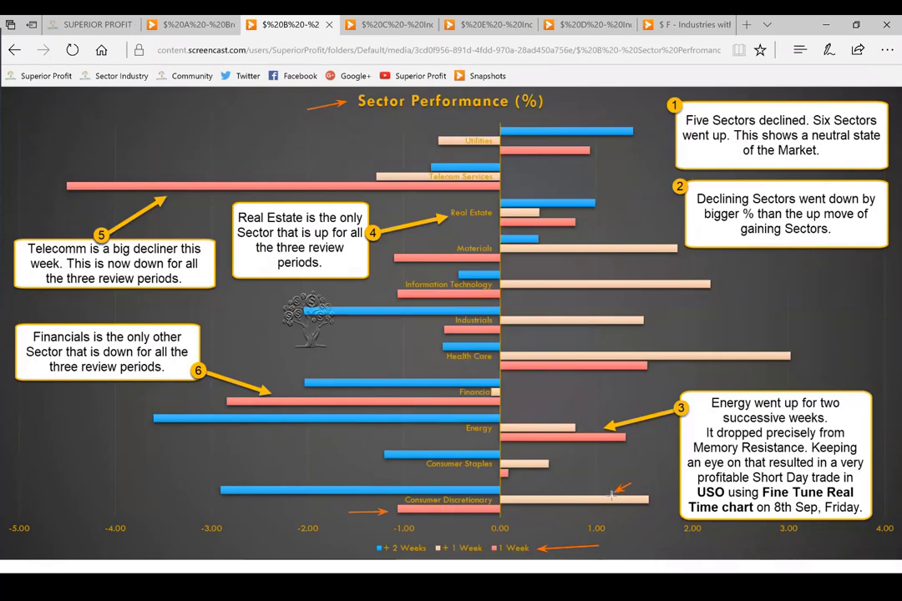
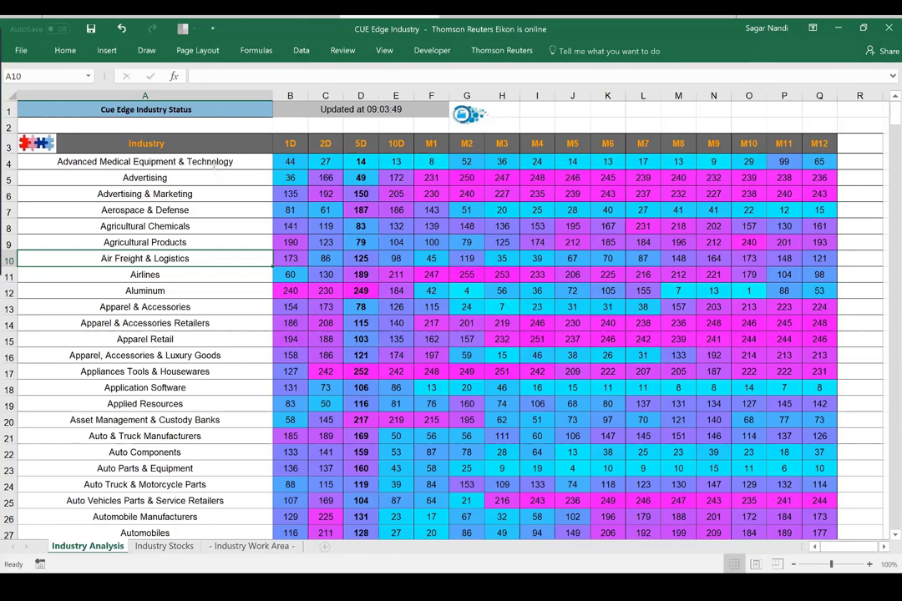
# On the Industry Analysis sheet, draw arrows down the industry list, across columns M1 to M12, and from 10D to 1D
pyautogui.moveTo(215, 166); pyautogui.dragTo(214, 351)
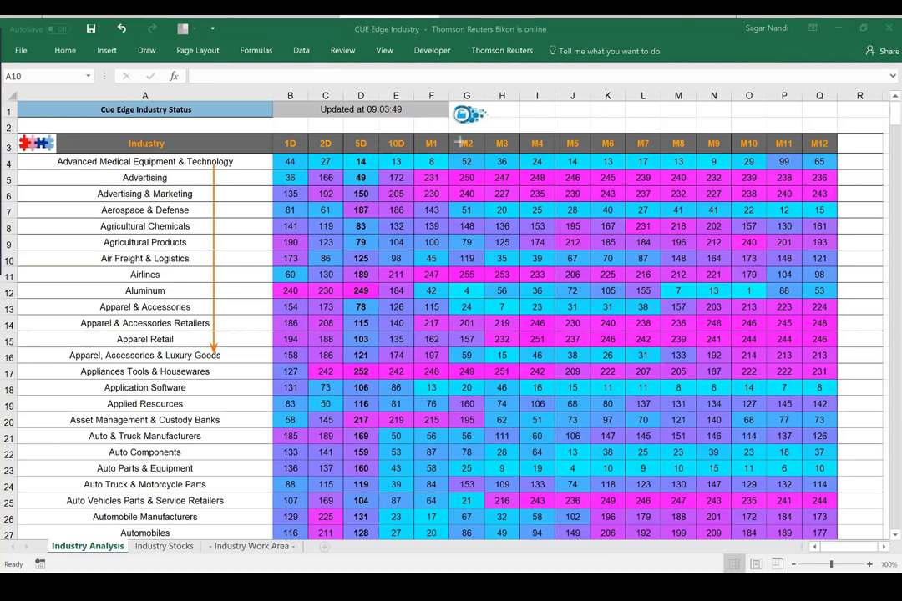
pyautogui.moveTo(435, 138); pyautogui.dragTo(663, 138)
pyautogui.moveTo(750, 143); pyautogui.dragTo(812, 145)
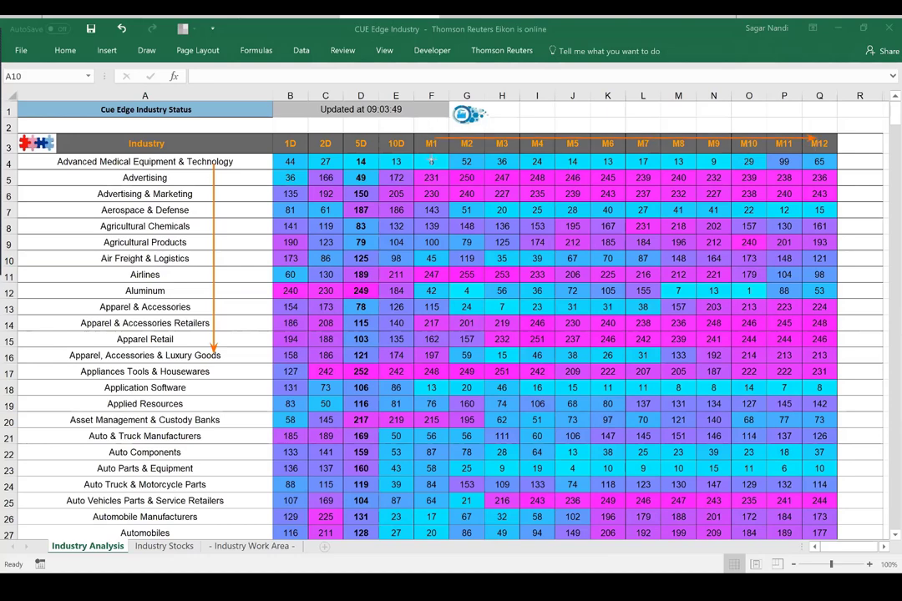
pyautogui.moveTo(403, 150); pyautogui.dragTo(284, 152)
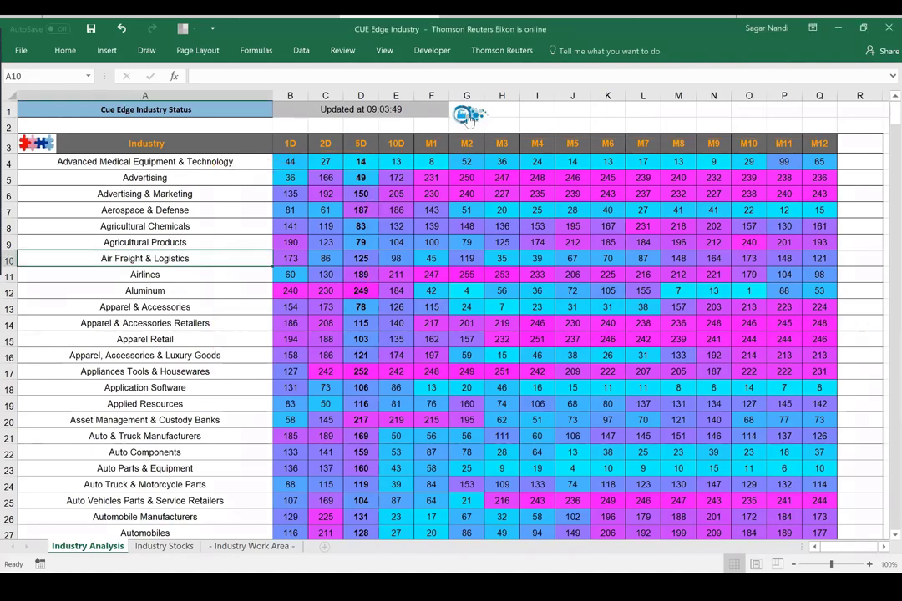
# Filter the Industry column of the Industry Work Area sheet by "home"
pyautogui.click(255, 548)
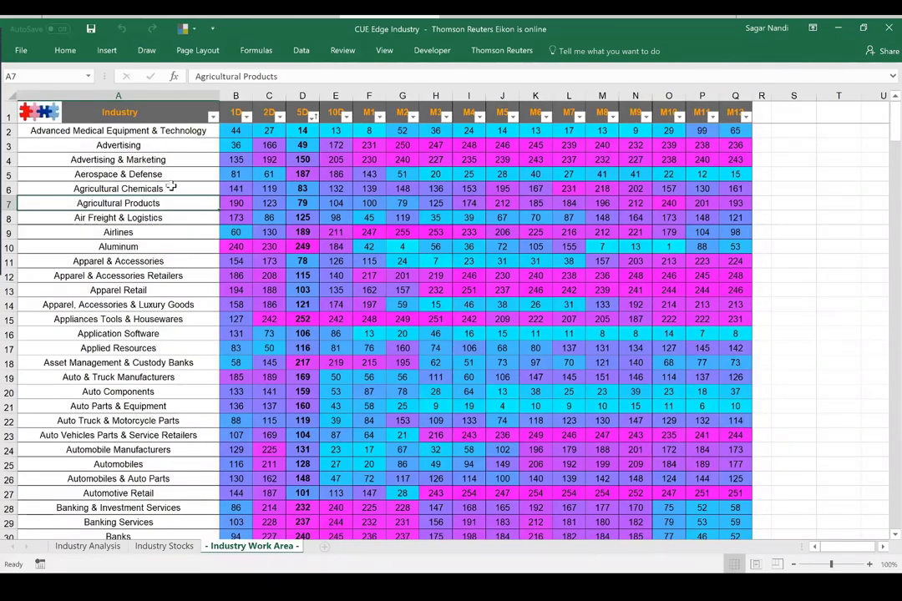
pyautogui.click(213, 116)
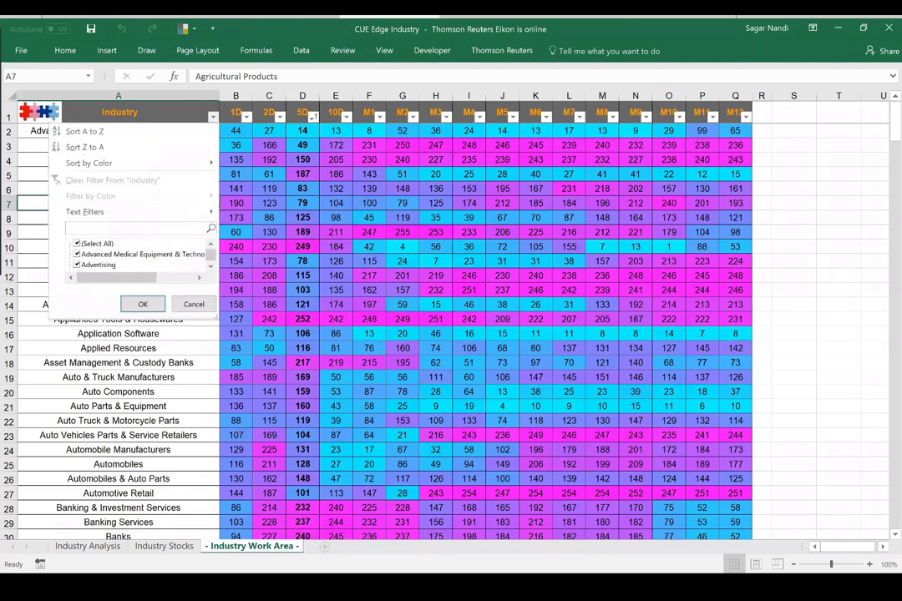
pyautogui.write('home')
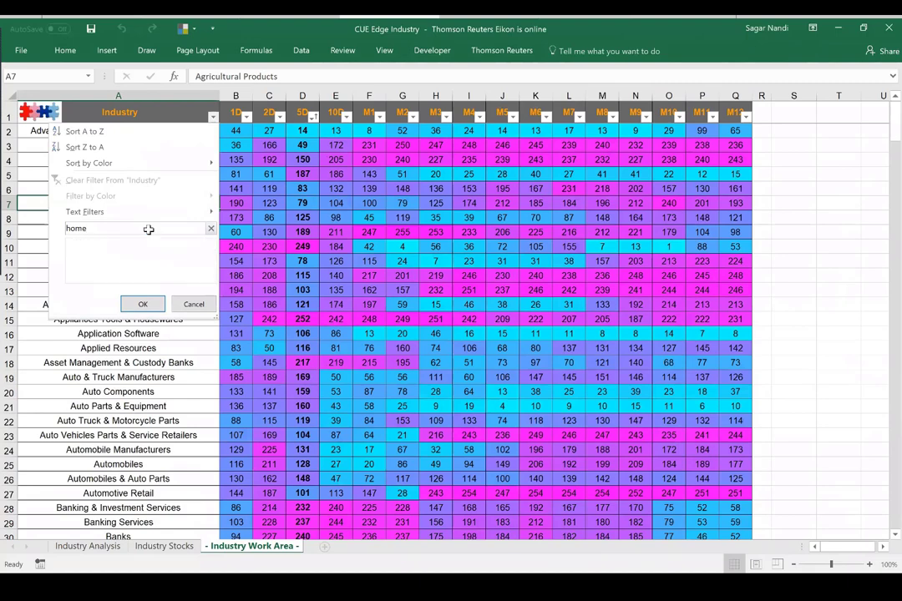
pyautogui.press('Return')
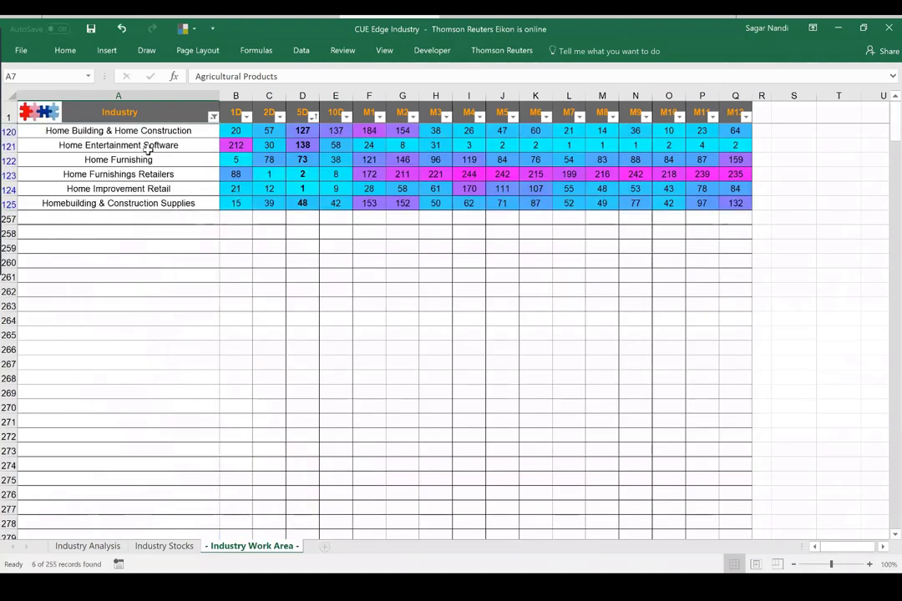
# Select Home Improvement Retail and its 5D rank, and open the Industry Stocks sheet
pyautogui.click(142, 189)
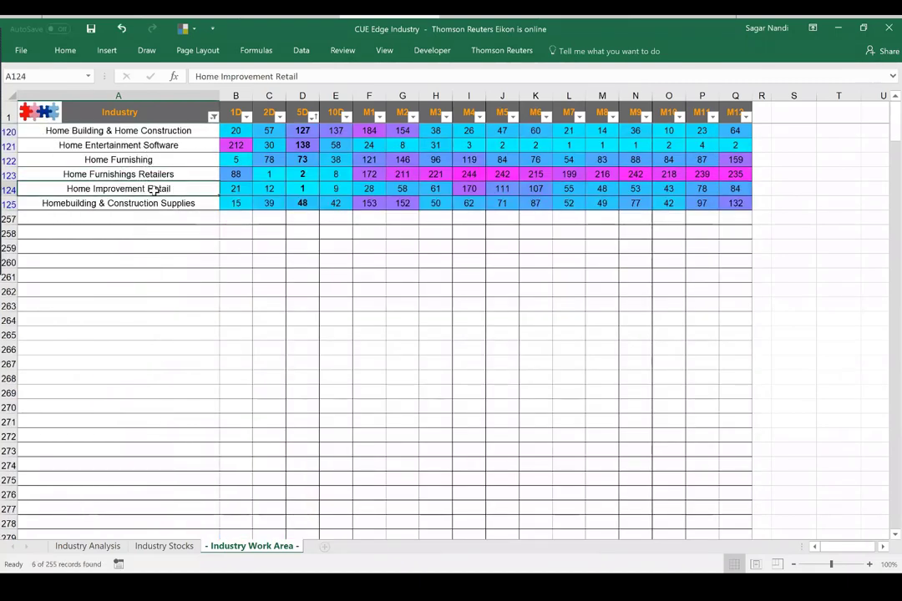
pyautogui.click(303, 189)
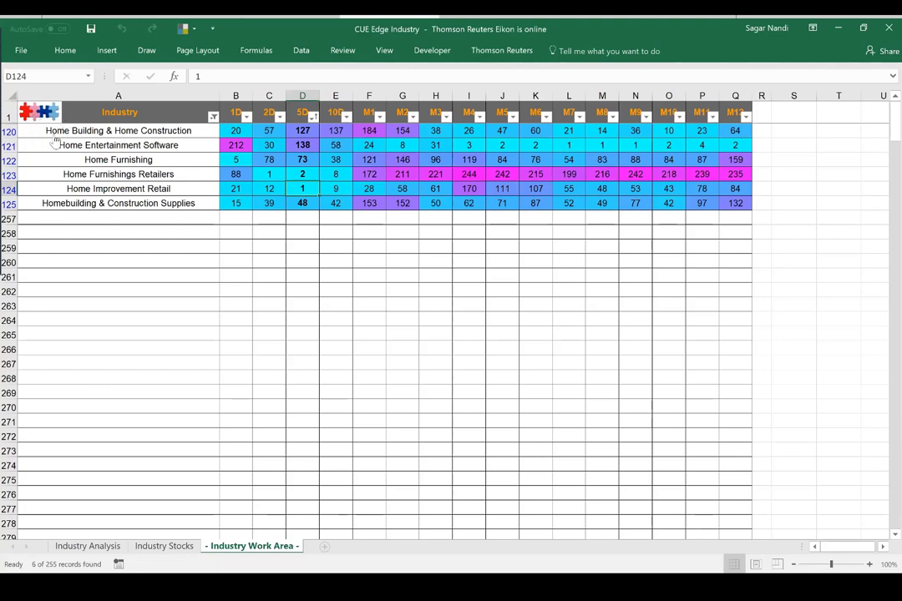
pyautogui.click(154, 547)
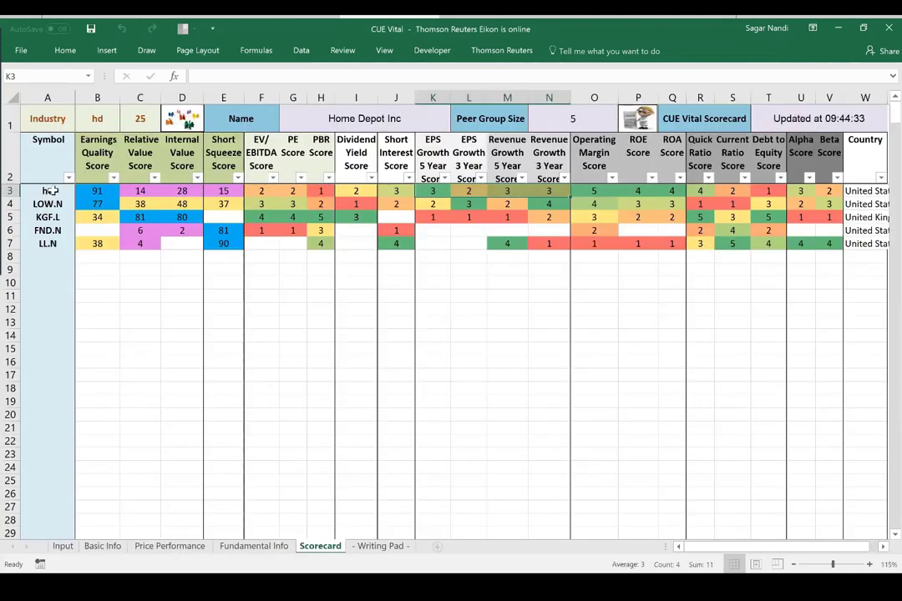
# Highlight the list of peer symbols starting at hd on the CUE Vital Scorecard sheet
pyautogui.click(447, 191)
pyautogui.moveTo(43, 191); pyautogui.dragTo(52, 263)
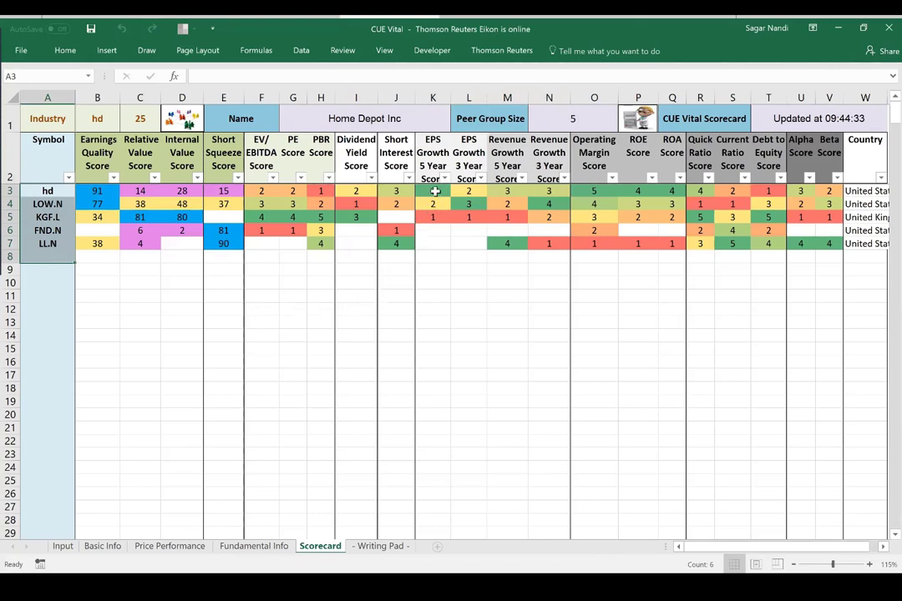
pyautogui.click(437, 194)
pyautogui.moveTo(449, 197); pyautogui.dragTo(549, 199)
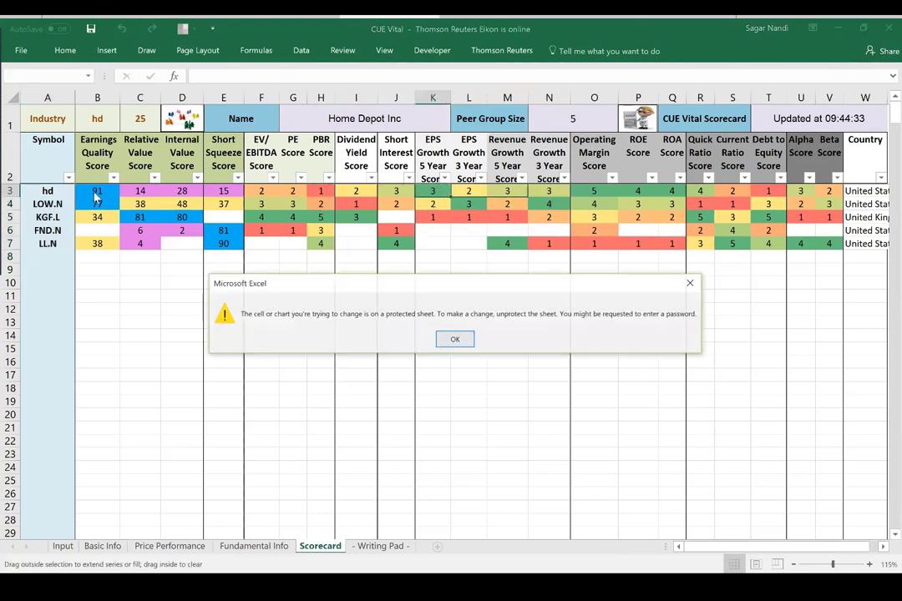
pyautogui.click(455, 338)
pyautogui.click(445, 294)
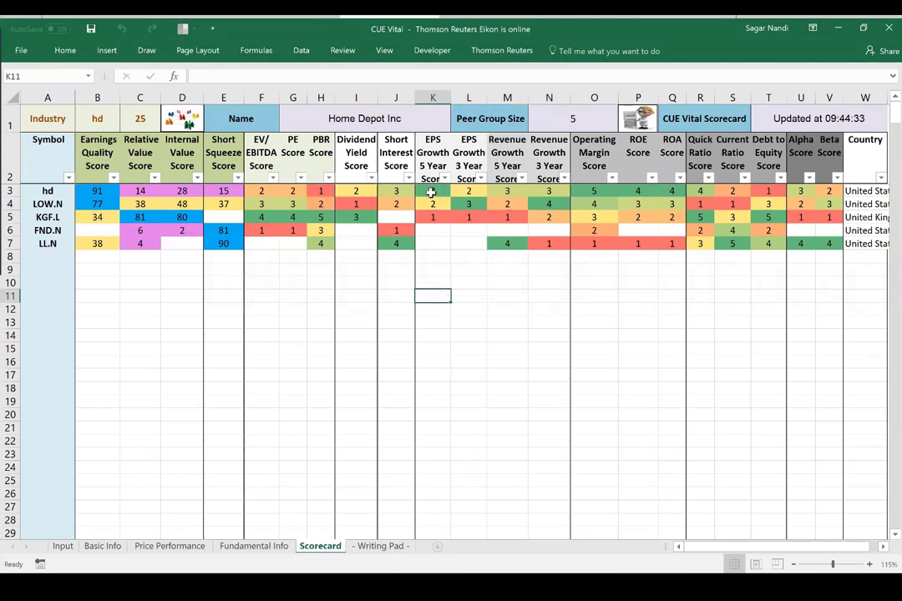
# Highlight hd's EPS and revenue growth scores, its relative and internal value scores, and the growth scores again
pyautogui.moveTo(432, 192); pyautogui.dragTo(552, 193)
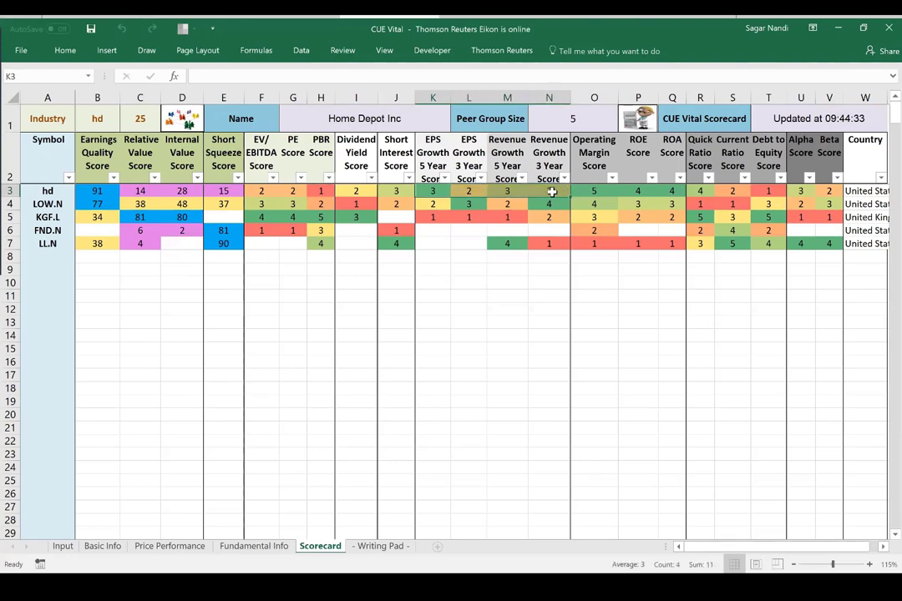
pyautogui.click(147, 191)
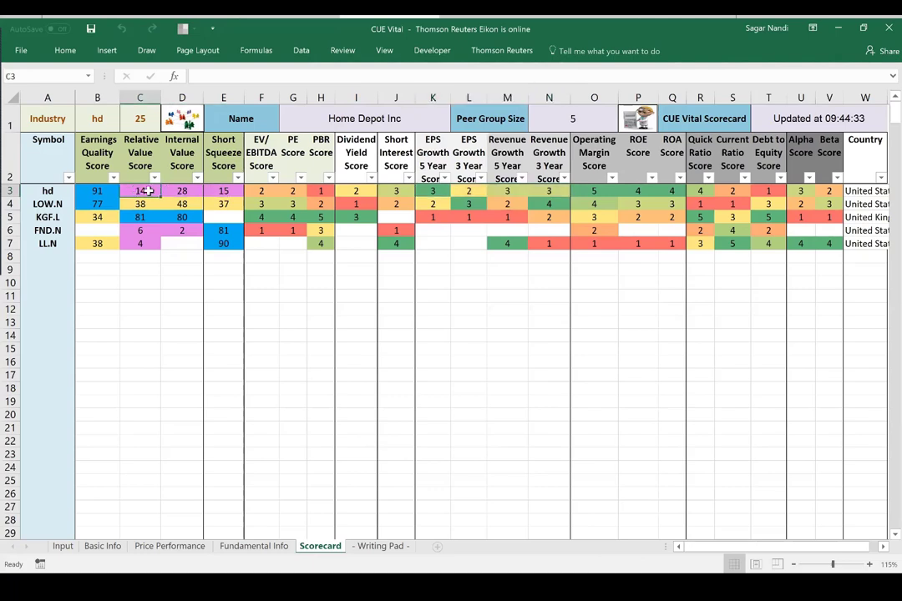
pyautogui.moveTo(147, 191); pyautogui.dragTo(178, 191)
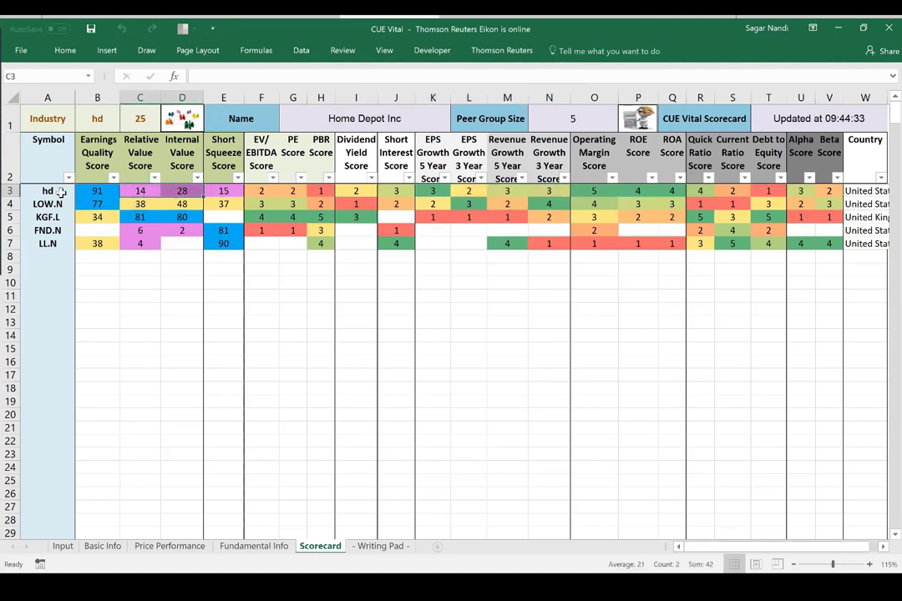
pyautogui.moveTo(427, 192); pyautogui.dragTo(539, 191)
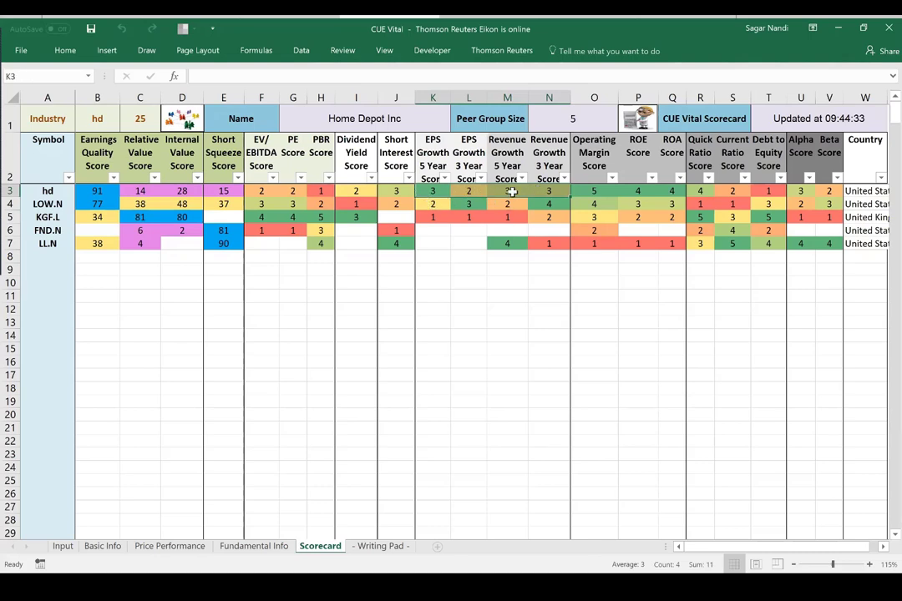
# Switch to TradeStation, load Home Depot in the weekly and daily charts, and point an arrow at each chart's heading
pyautogui.click(455, 267)
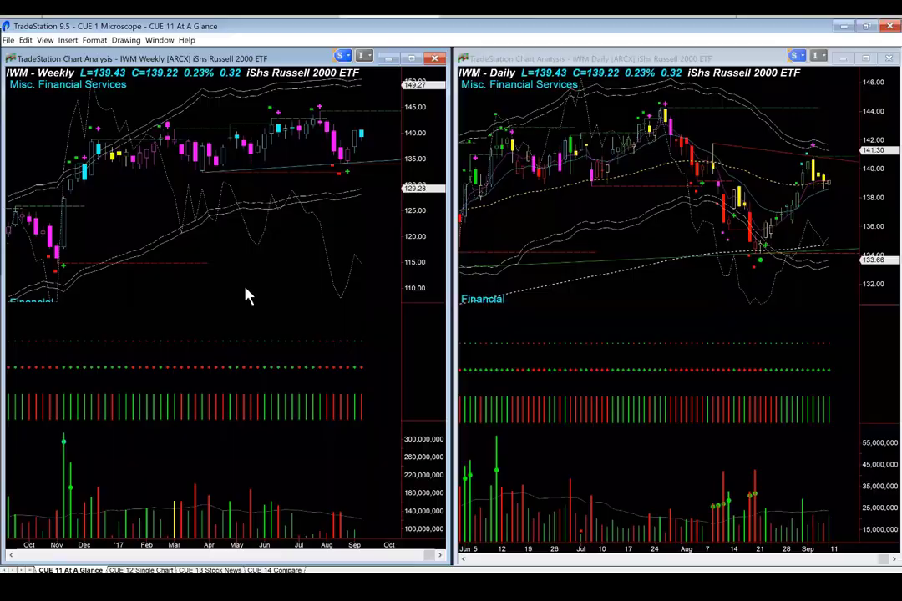
pyautogui.moveTo(28, 136); pyautogui.dragTo(53, 89)
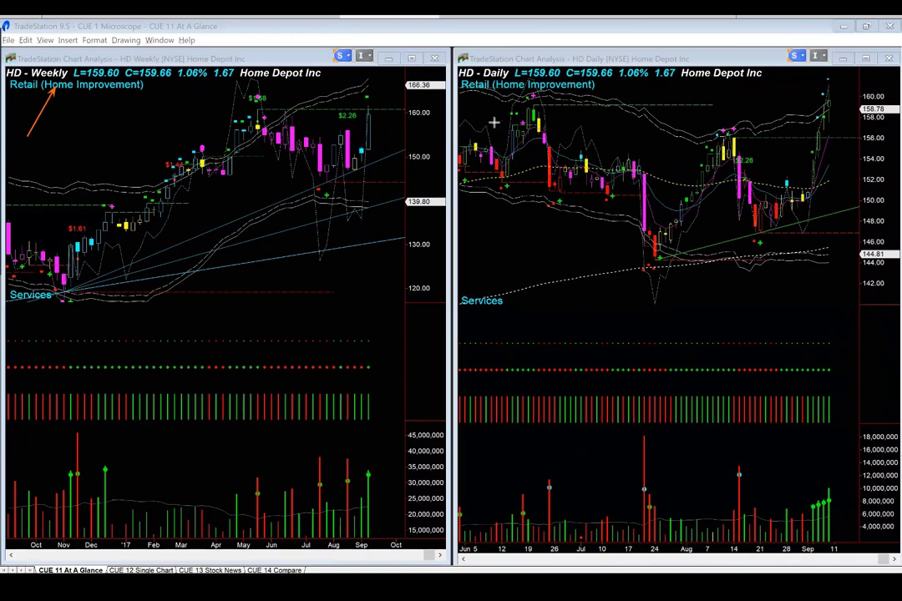
pyautogui.moveTo(493, 122); pyautogui.dragTo(514, 74)
# Draw arrows on the HD daily chart marking the early-September base, upper band and rally, and one at the latest weekly bar's top
pyautogui.moveTo(842, 302); pyautogui.dragTo(808, 204)
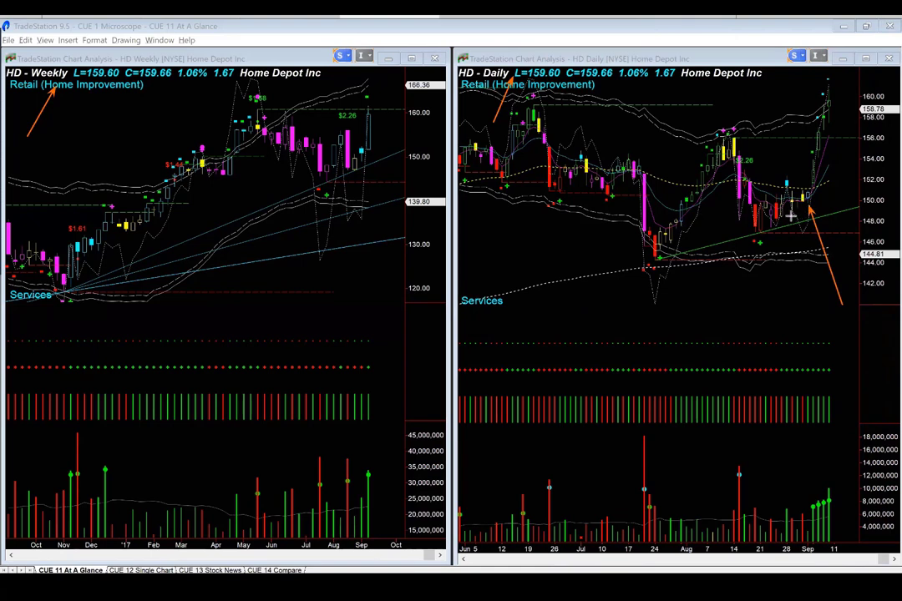
pyautogui.moveTo(790, 216); pyautogui.dragTo(823, 215)
pyautogui.moveTo(798, 119); pyautogui.dragTo(822, 116)
pyautogui.moveTo(825, 166); pyautogui.dragTo(841, 98)
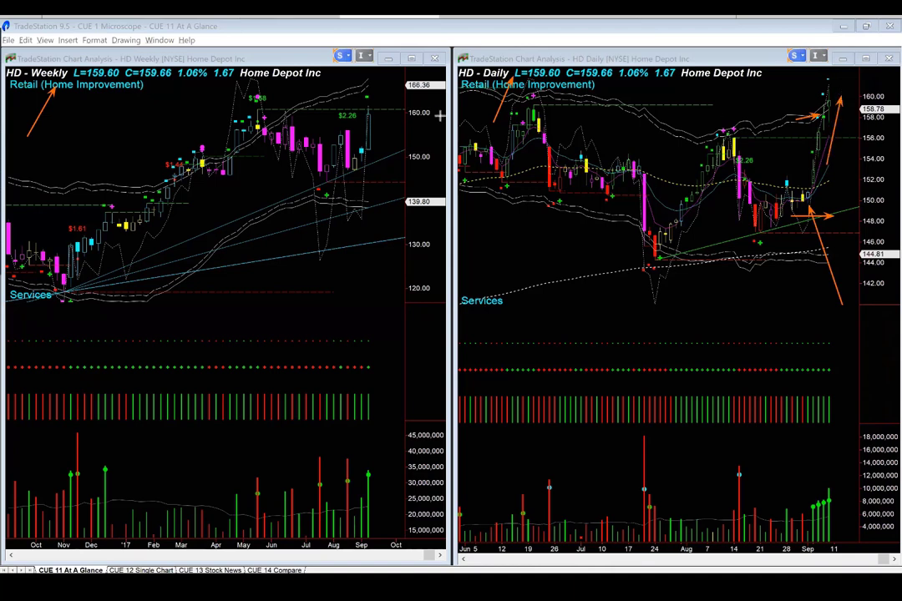
pyautogui.moveTo(386, 84); pyautogui.dragTo(374, 100)
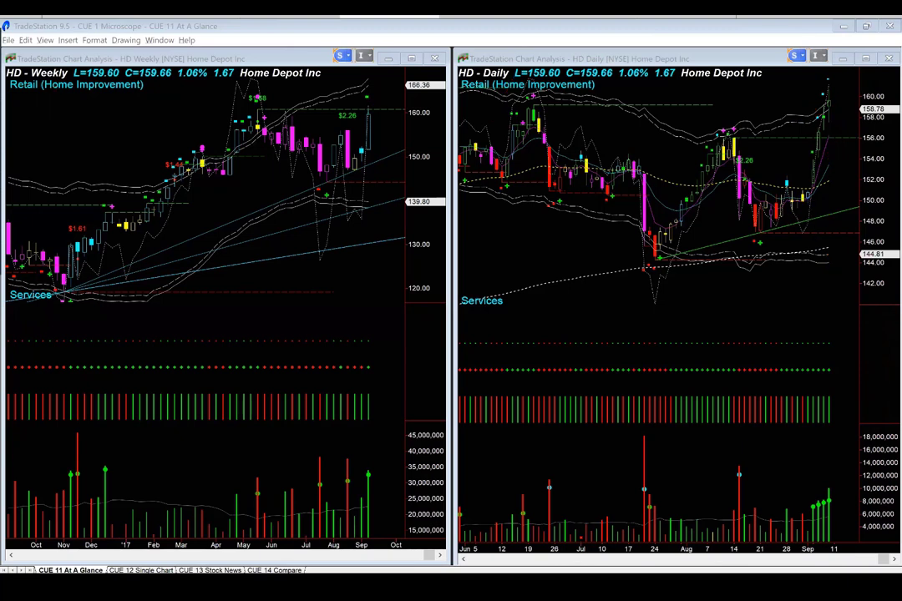
# Load the symbol low in the weekly and daily charts
pyautogui.click(92, 142)
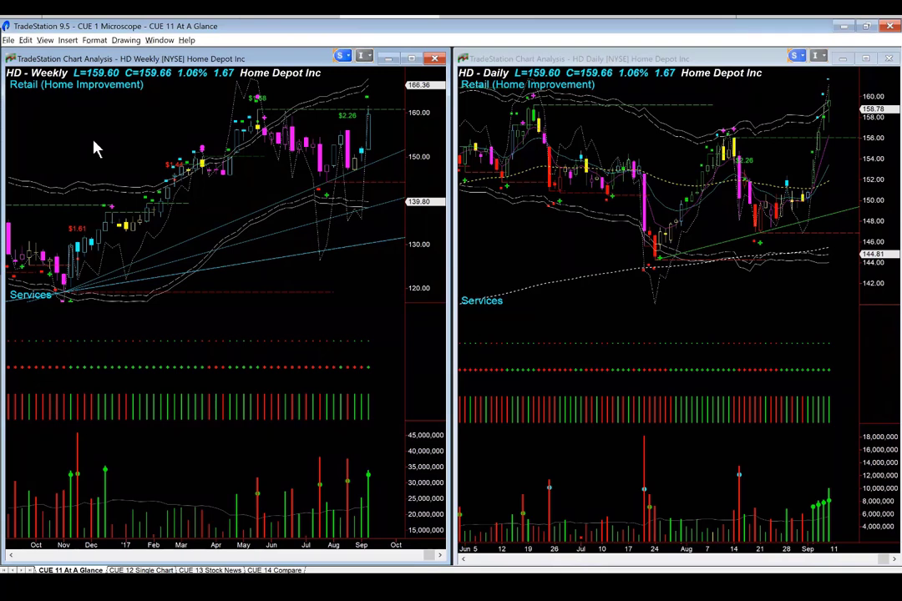
pyautogui.hotkey('ctrl', 'shift', 'l')
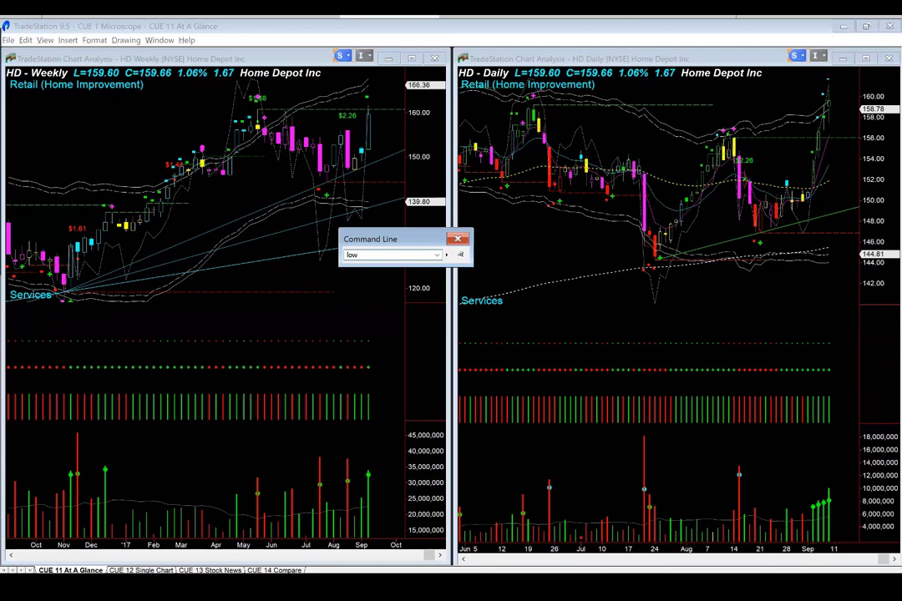
pyautogui.press('Return')
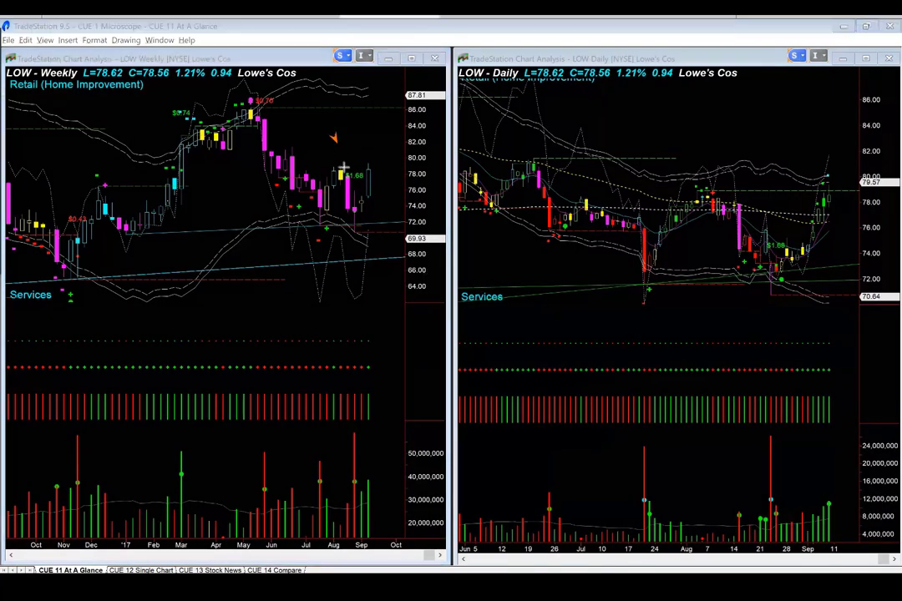
# Draw arrows on the LOW weekly chart marking the 1.68 earnings label, the late-August low, the rising support line, the rebound and the volume spike
pyautogui.moveTo(333, 136); pyautogui.dragTo(352, 176)
pyautogui.moveTo(299, 257); pyautogui.dragTo(351, 235)
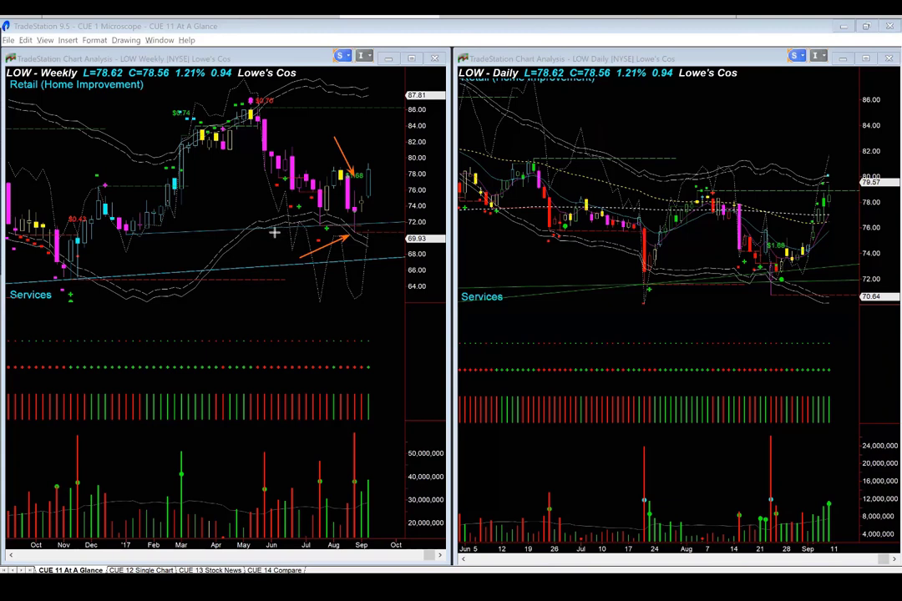
pyautogui.moveTo(272, 233); pyautogui.dragTo(401, 224)
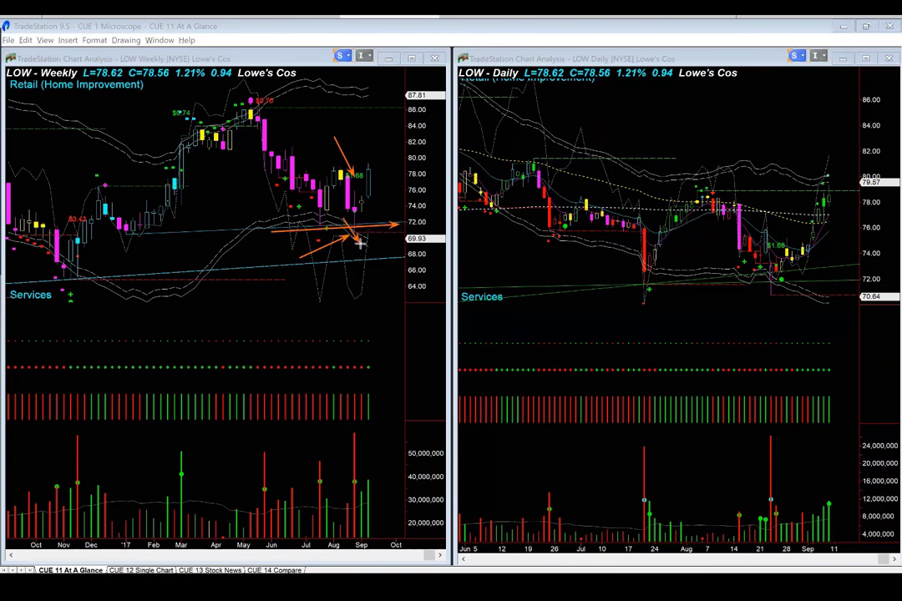
pyautogui.moveTo(363, 239); pyautogui.dragTo(370, 224)
pyautogui.moveTo(325, 433); pyautogui.dragTo(347, 457)
# Draw arrows on the LOW daily chart marking the late-August low, the rising support line beneath it and the early-September turn
pyautogui.moveTo(723, 332)
pyautogui.mouseDown()
pyautogui.moveTo(761, 316)
pyautogui.moveTo(777, 288)
pyautogui.mouseUp()
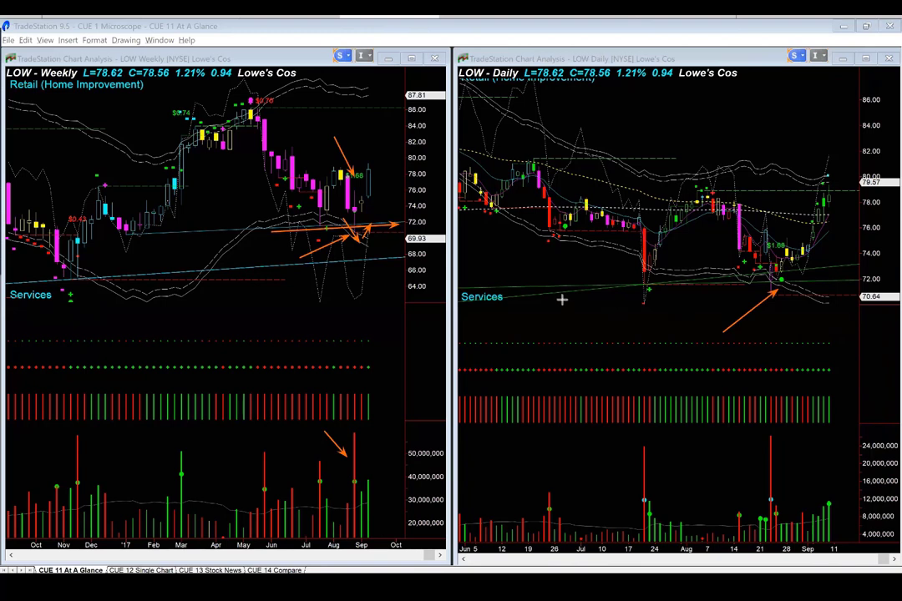
pyautogui.moveTo(545, 296); pyautogui.dragTo(827, 277)
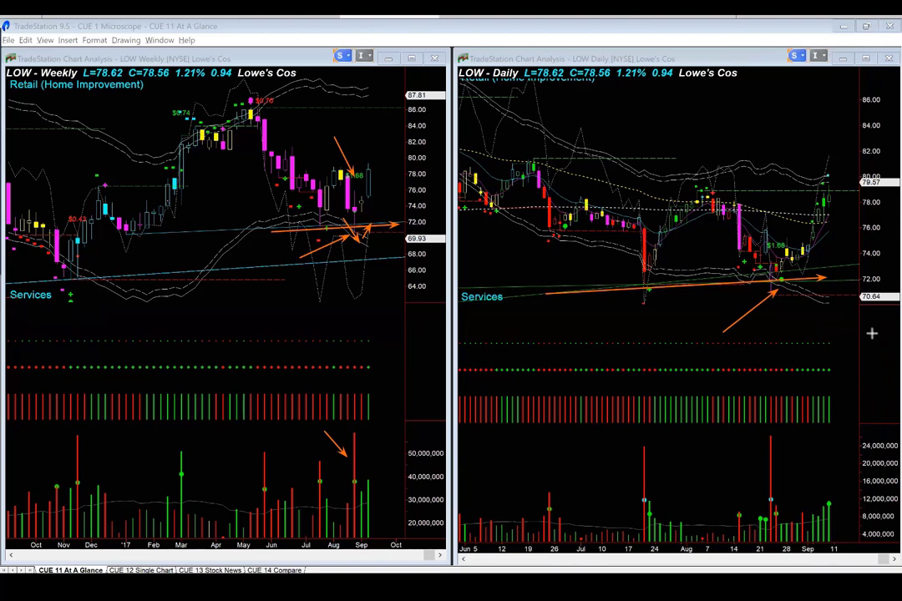
pyautogui.moveTo(873, 332)
pyautogui.mouseDown()
pyautogui.moveTo(810, 260)
pyautogui.moveTo(819, 260)
pyautogui.mouseUp()
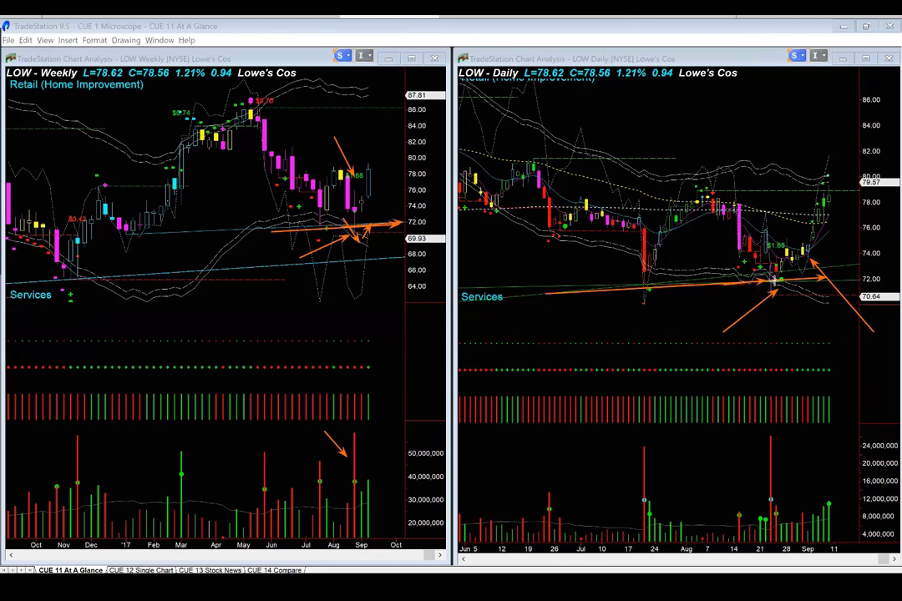
pyautogui.moveTo(699, 318); pyautogui.dragTo(780, 286)
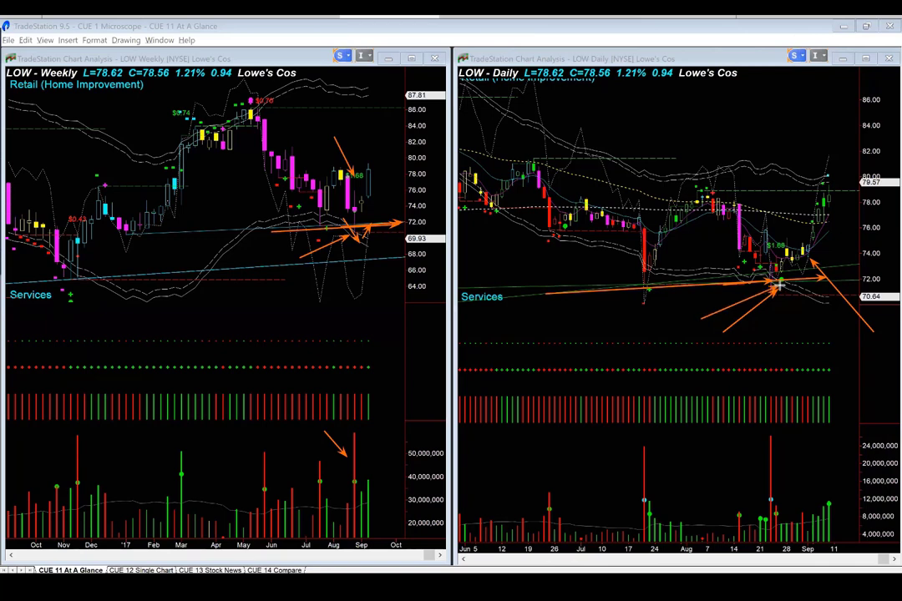
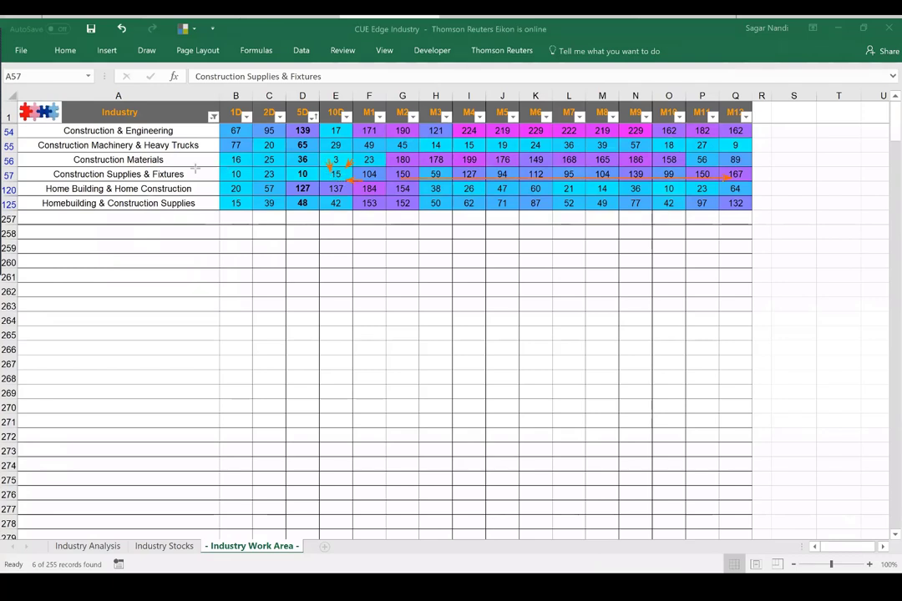
# On the Industry Work Area sheet, mark the listed construction industries and the Construction Supplies & Fixtures 5D rank with arrows, and clear the annotations
pyautogui.moveTo(130, 144); pyautogui.dragTo(129, 205)
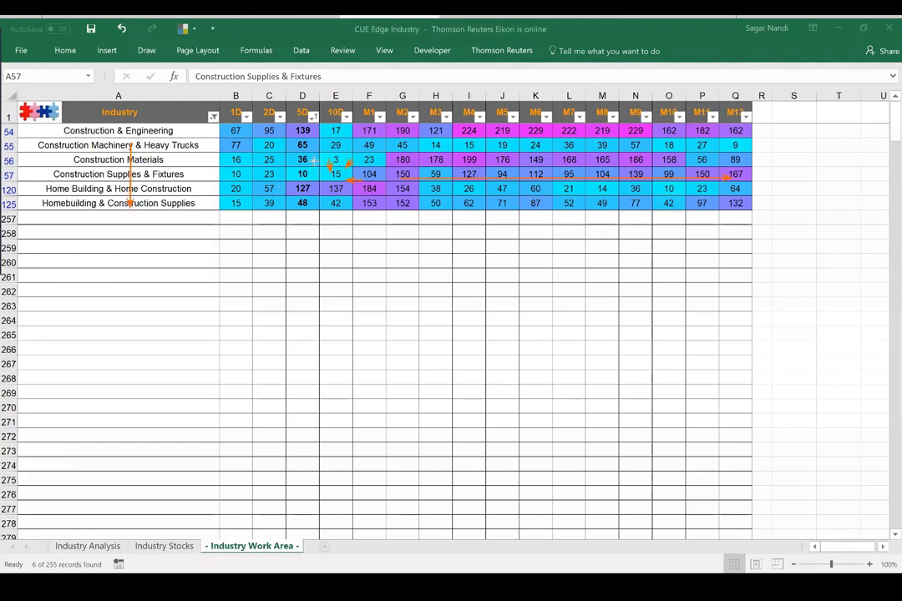
pyautogui.moveTo(317, 160); pyautogui.dragTo(309, 172)
pyautogui.press('Escape')
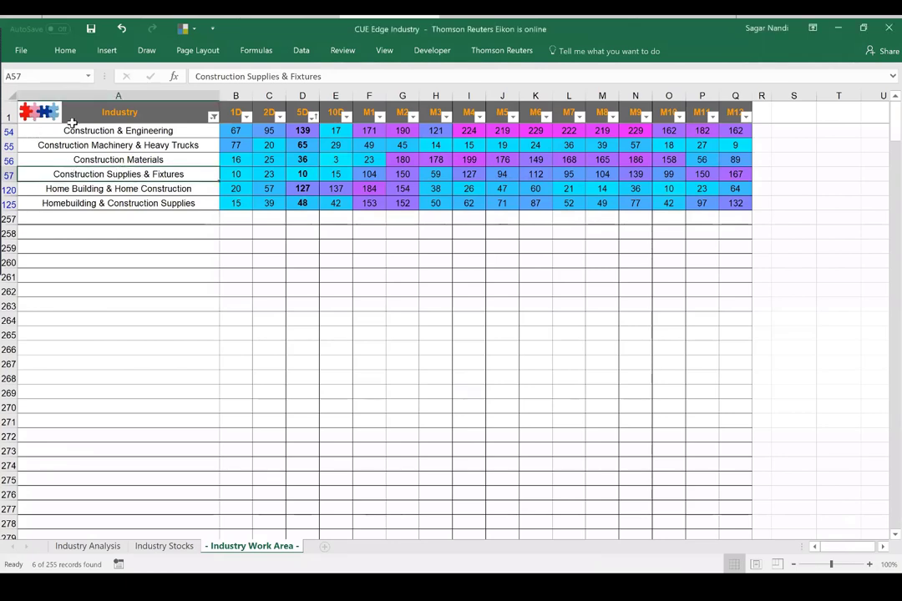
# Open the Construction Supplies & Fixtures stock list and copy its symbols from AFI.N to WMS.N
pyautogui.click(46, 121)
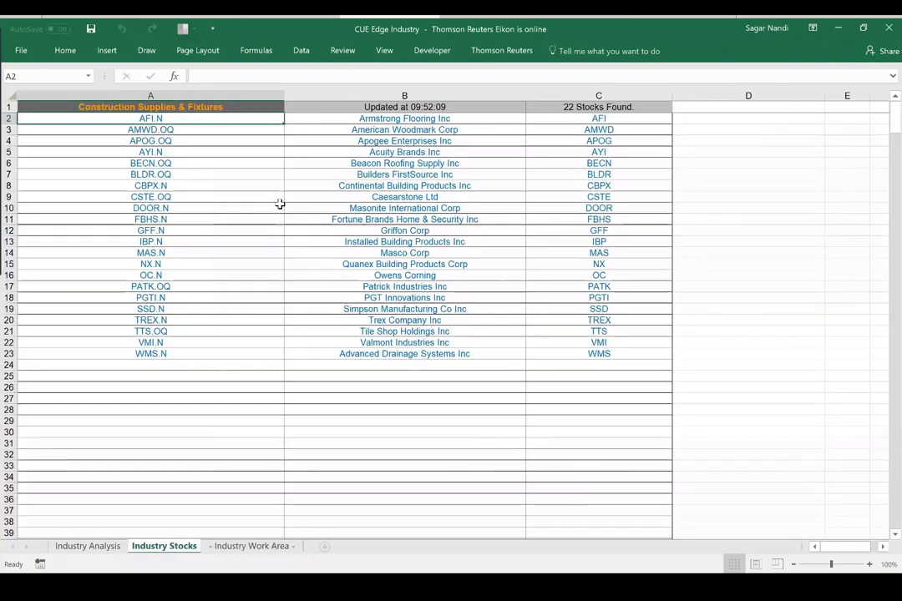
pyautogui.moveTo(152, 119); pyautogui.dragTo(167, 357)
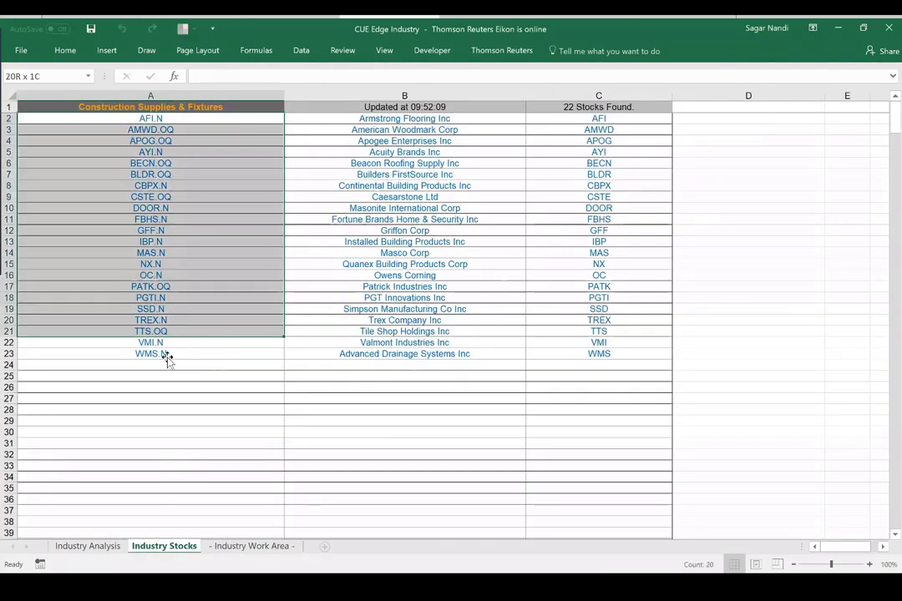
pyautogui.hotkey('ctrl', 'c')
# Switch to the CUE Vital workbook's Input sheet and clear the hd ticker in B1
pyautogui.hotkey('ctrl', 'Tab')
pyautogui.hotkey('ctrl', 'pageup')
pyautogui.hotkey('ctrl', 'pageup')
pyautogui.hotkey('ctrl', 'pageup')
pyautogui.hotkey('ctrl', 'pageup')
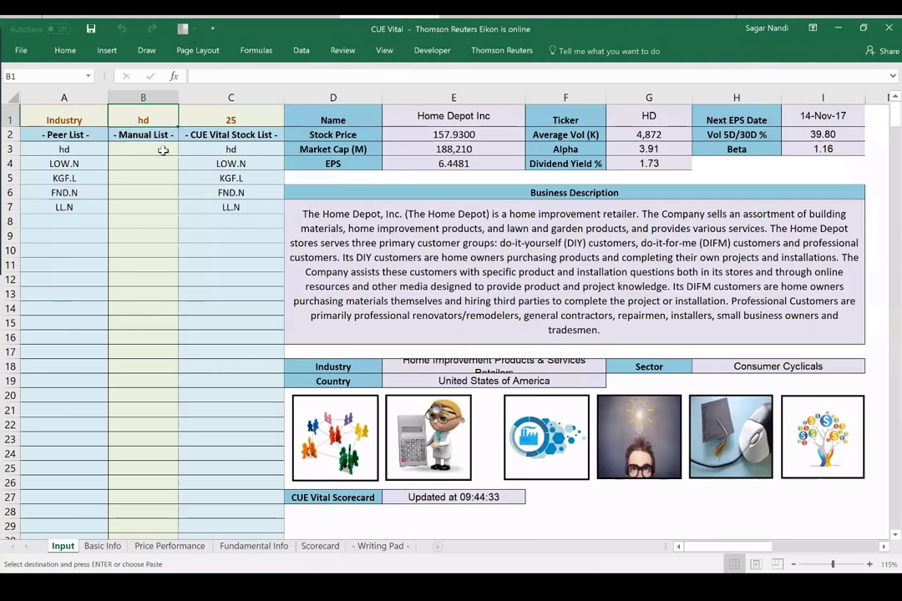
pyautogui.press('Delete')
# Paste the copied symbols as values into the Manual List from B3 and update the Scorecard
pyautogui.click(159, 150)
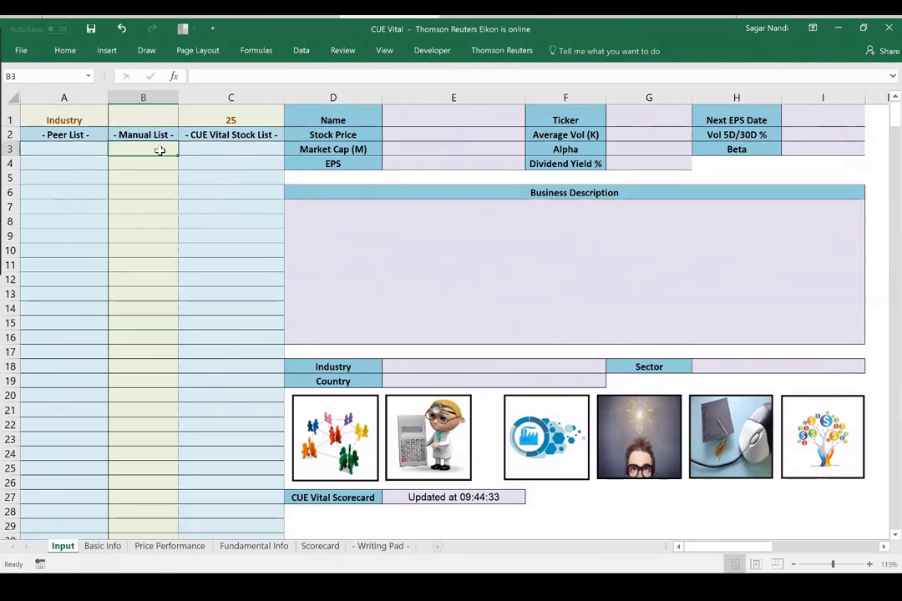
pyautogui.rightClick(159, 150)
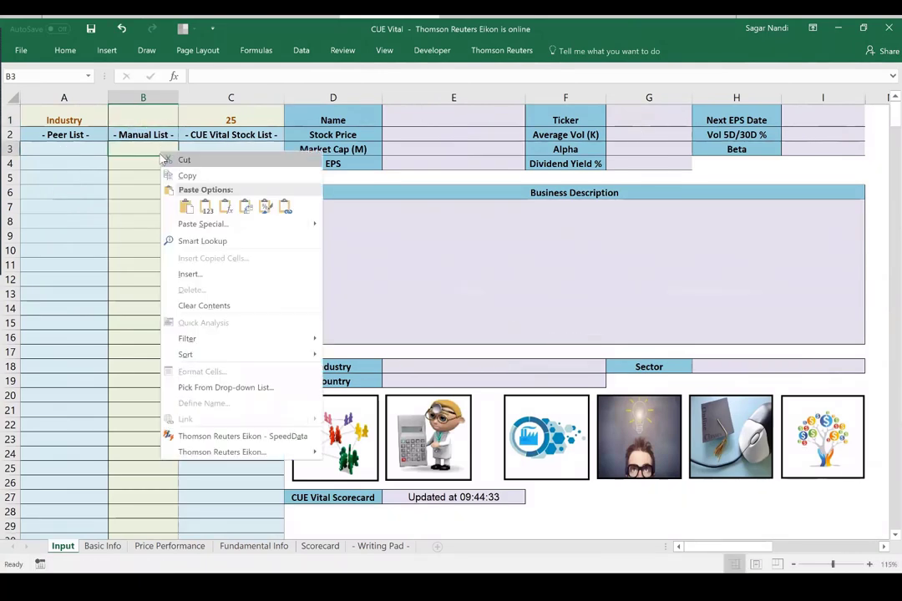
pyautogui.click(201, 209)
pyautogui.click(139, 323)
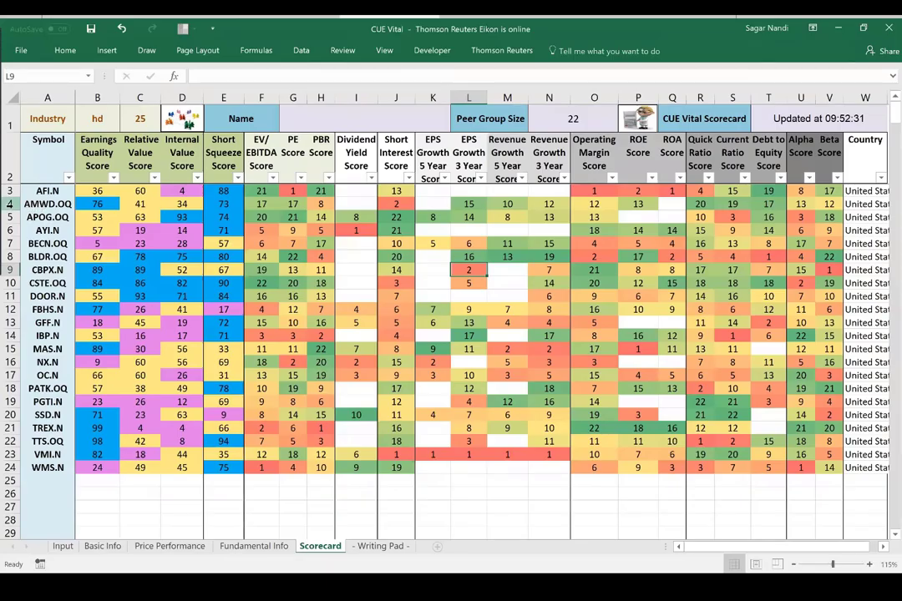
# Highlight AMWD.OQ's scorecard row, its growth scores, the symbol list below it, and its earnings quality and value scores
pyautogui.click(10, 204)
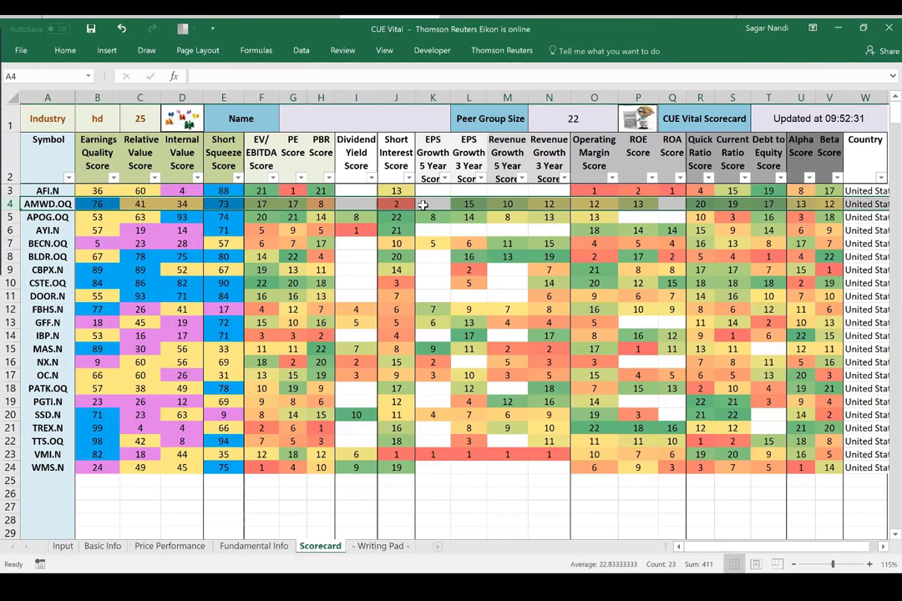
pyautogui.moveTo(452, 205); pyautogui.dragTo(548, 204)
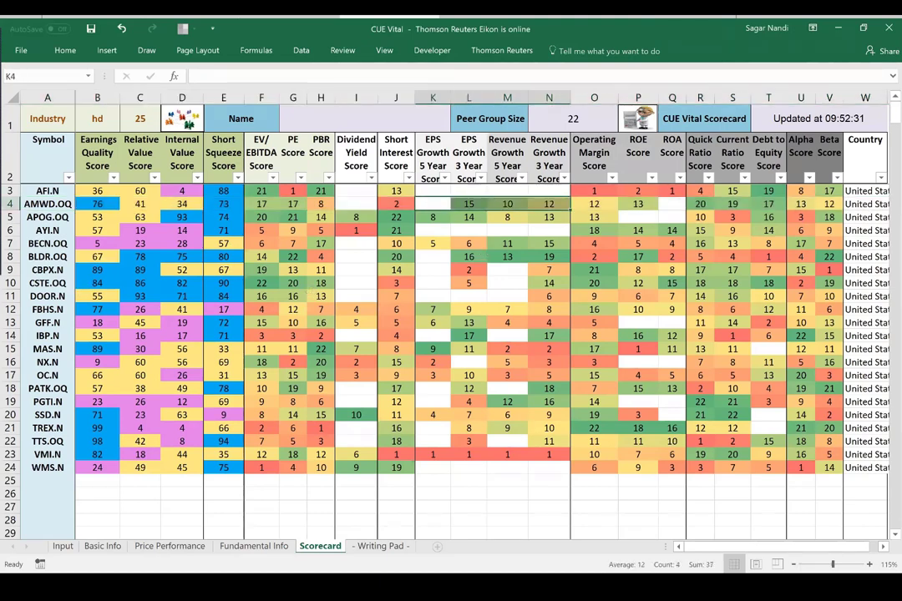
pyautogui.moveTo(50, 205); pyautogui.dragTo(47, 481)
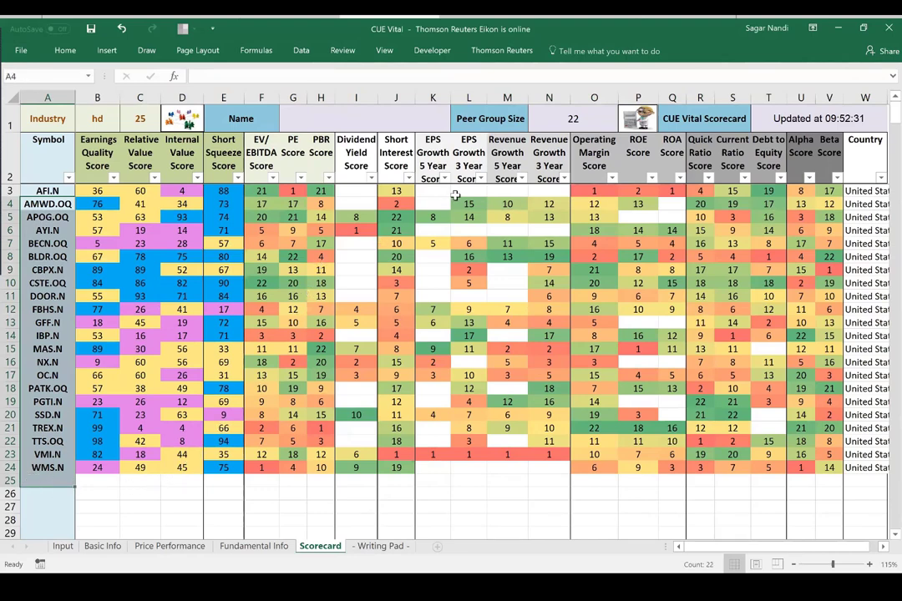
pyautogui.moveTo(433, 203); pyautogui.dragTo(539, 198)
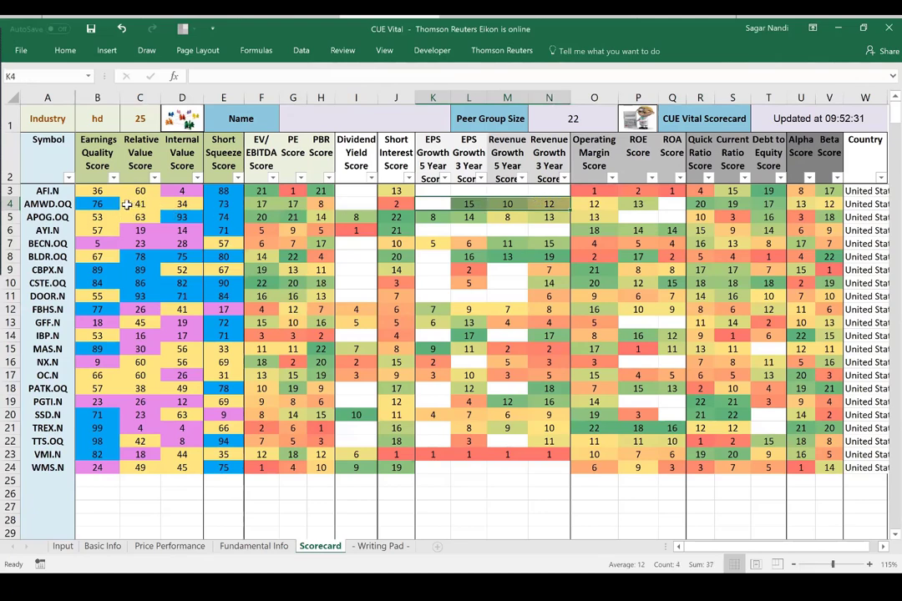
pyautogui.moveTo(112, 204); pyautogui.dragTo(182, 204)
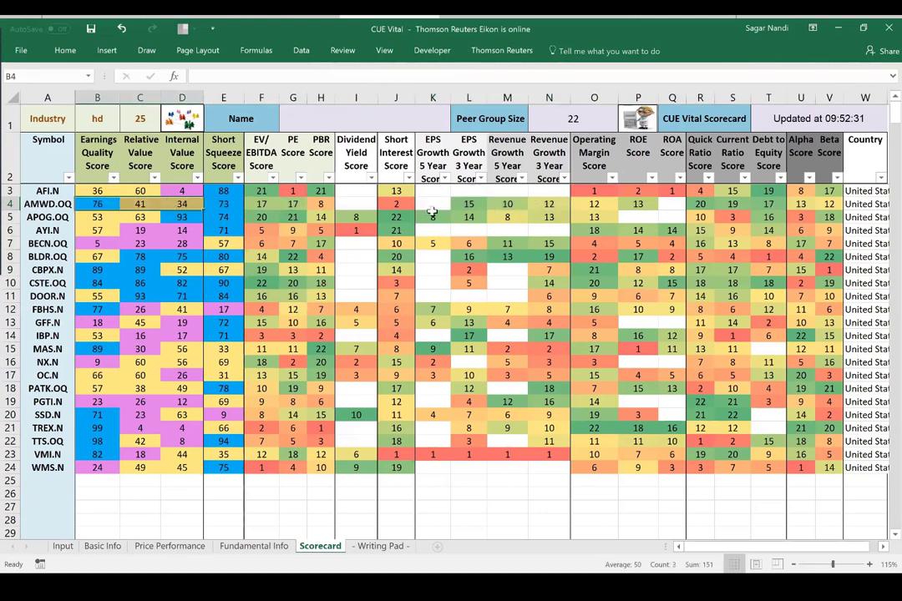
pyautogui.moveTo(433, 204); pyautogui.dragTo(544, 203)
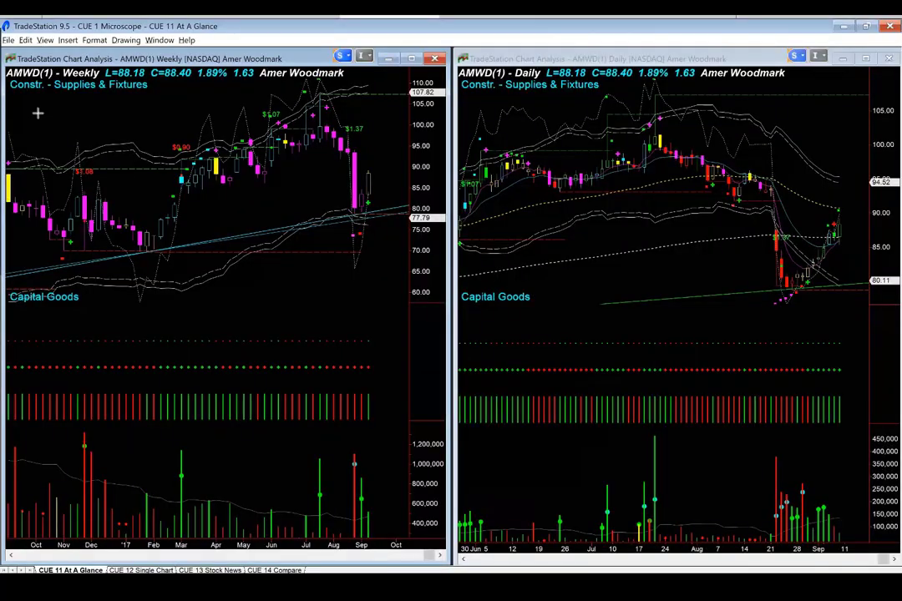
# In TradeStation's AMWD charts, draw arrows at both headings, along the late-August daily drop, and along the rising support lines on both charts
pyautogui.moveTo(28, 119); pyautogui.dragTo(64, 86)
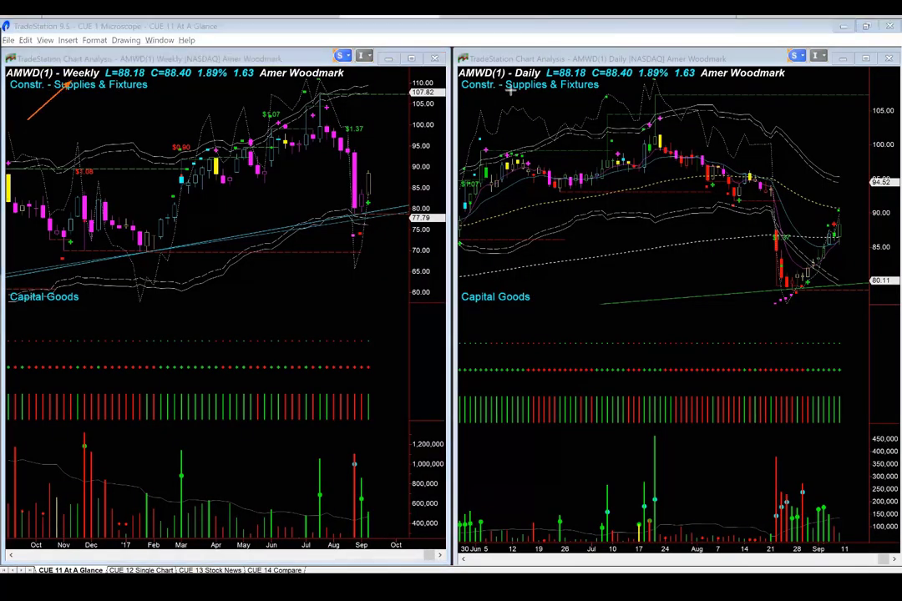
pyautogui.moveTo(469, 109)
pyautogui.mouseDown()
pyautogui.moveTo(506, 78)
pyautogui.moveTo(505, 89)
pyautogui.mouseUp()
pyautogui.moveTo(753, 214); pyautogui.dragTo(767, 284)
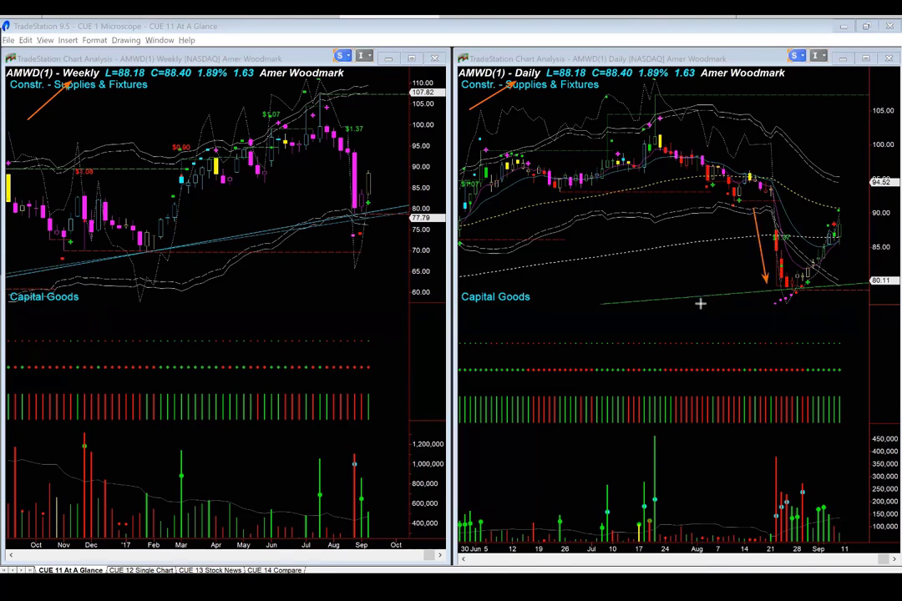
pyautogui.moveTo(700, 304); pyautogui.dragTo(833, 291)
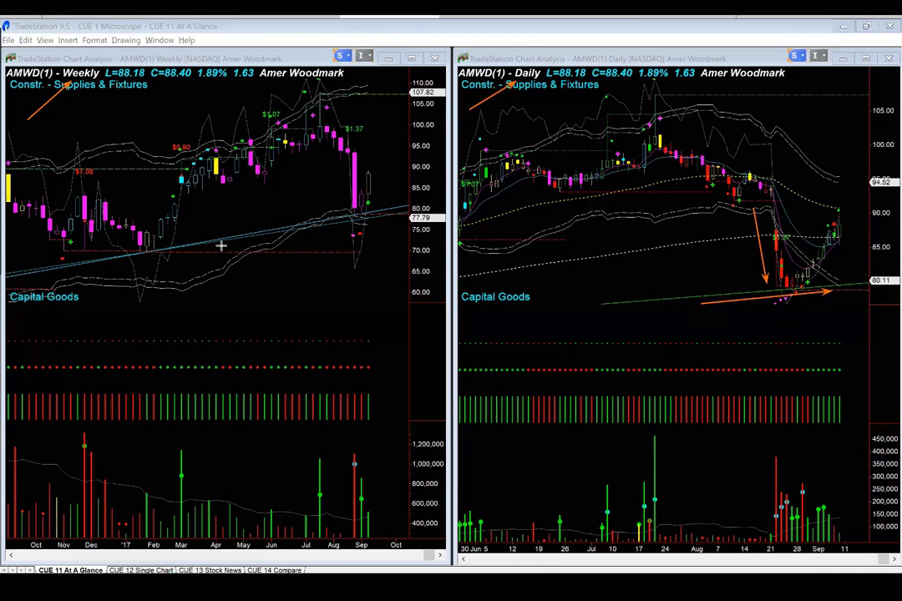
pyautogui.moveTo(211, 245); pyautogui.dragTo(407, 210)
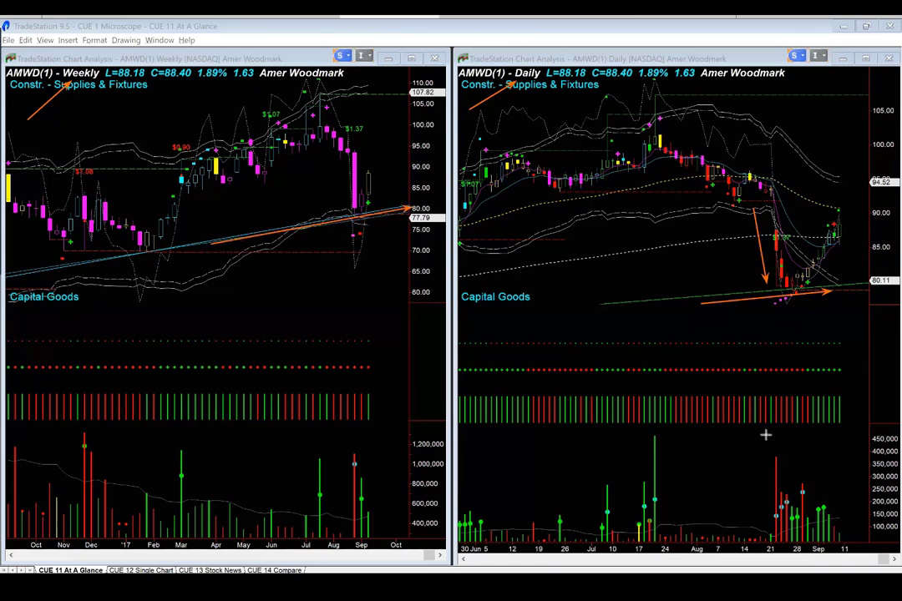
# Draw arrows on the AMWD daily chart marking the late-August volume spikes and linking them to the price low at the support line
pyautogui.moveTo(735, 447); pyautogui.dragTo(774, 493)
pyautogui.moveTo(792, 501)
pyautogui.mouseDown()
pyautogui.moveTo(793, 399)
pyautogui.moveTo(778, 338)
pyautogui.moveTo(779, 298)
pyautogui.moveTo(789, 298)
pyautogui.mouseUp()
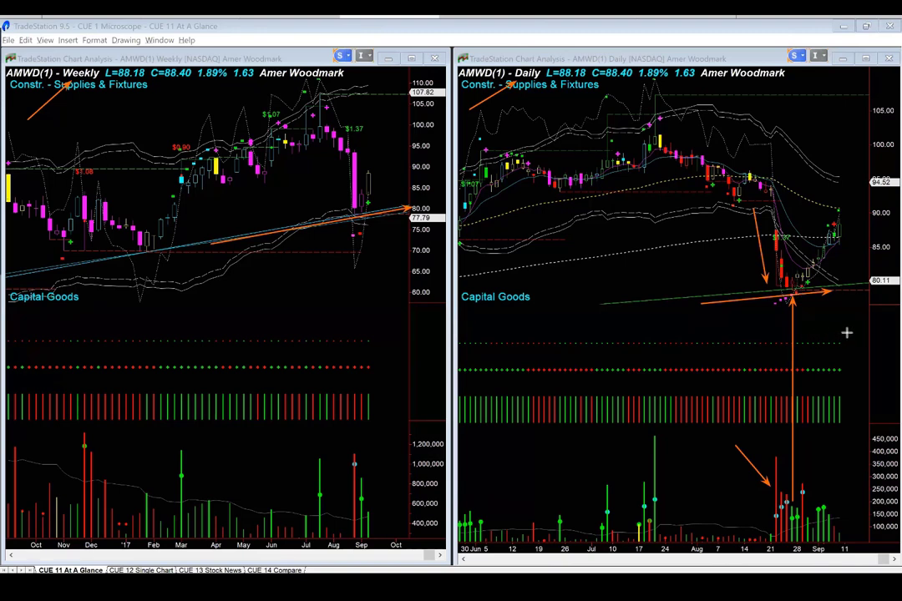
pyautogui.moveTo(846, 334); pyautogui.dragTo(792, 290)
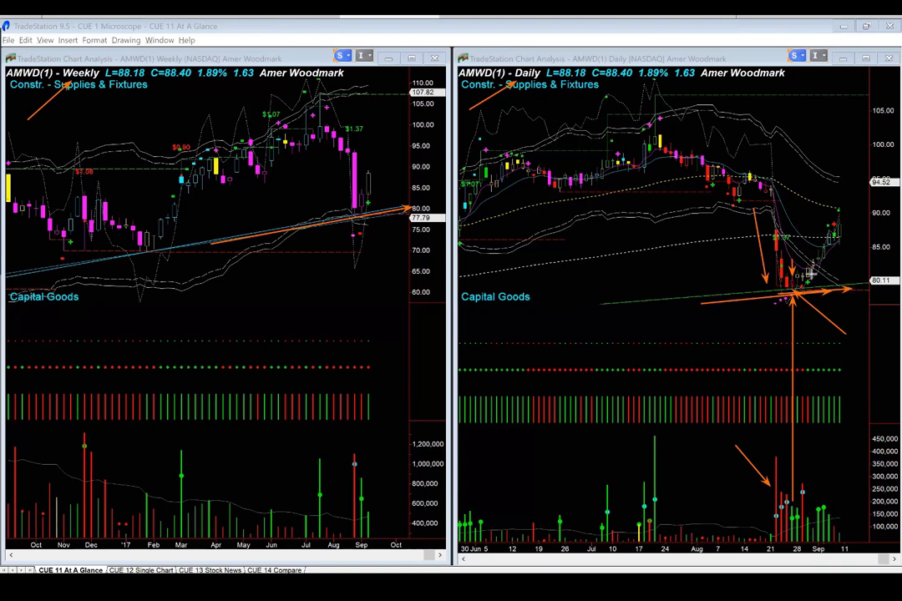
# Draw an arrow along the September rebound on the AMWD daily chart and clear all the annotations
pyautogui.moveTo(823, 277); pyautogui.dragTo(859, 223)
pyautogui.press('Escape')
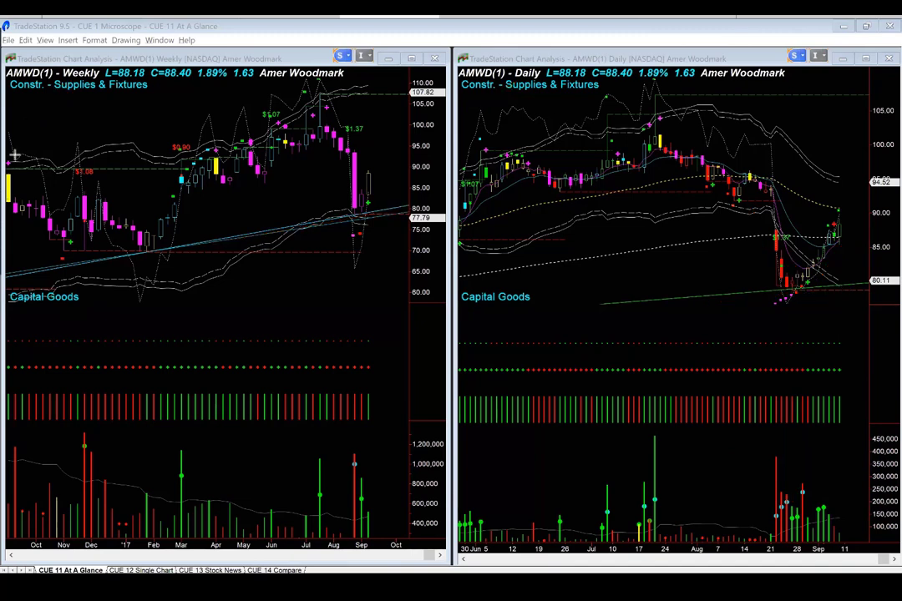
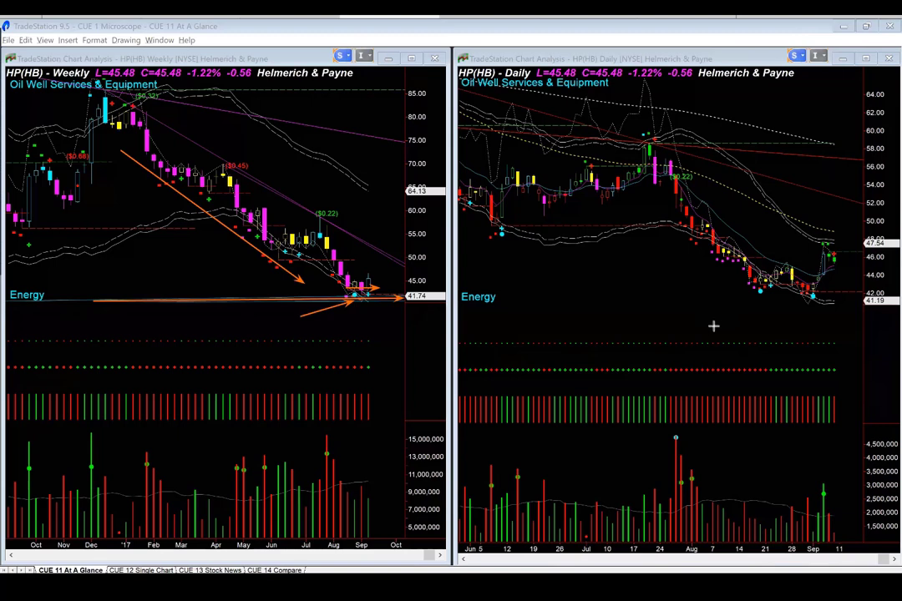
# On the HP daily chart, draw arrows at the two late-summer lows, the rebound between them and the price, and the early-September volume bar
pyautogui.moveTo(713, 327); pyautogui.dragTo(756, 292)
pyautogui.moveTo(784, 330); pyautogui.dragTo(810, 302)
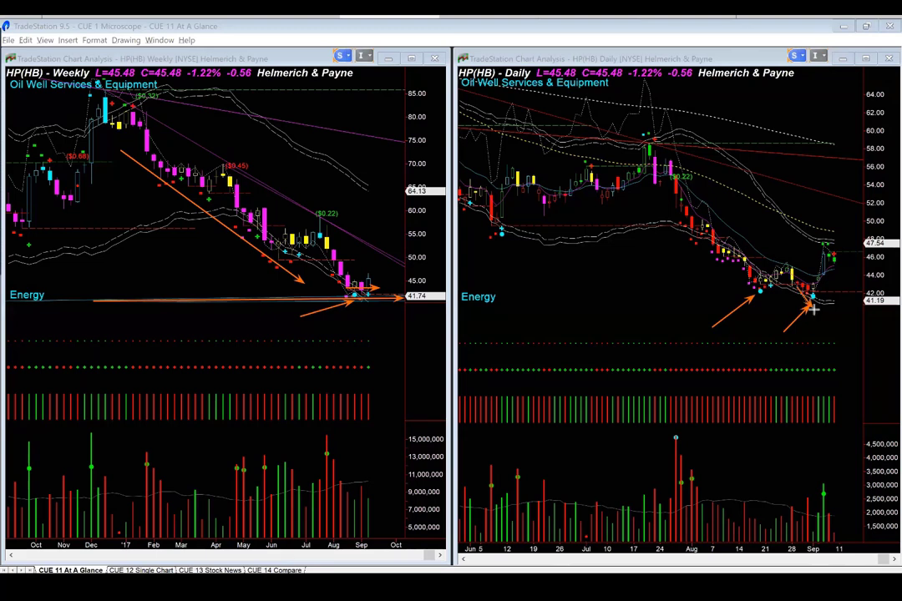
pyautogui.moveTo(813, 301); pyautogui.dragTo(820, 278)
pyautogui.moveTo(772, 285); pyautogui.dragTo(815, 285)
pyautogui.moveTo(792, 460); pyautogui.dragTo(806, 499)
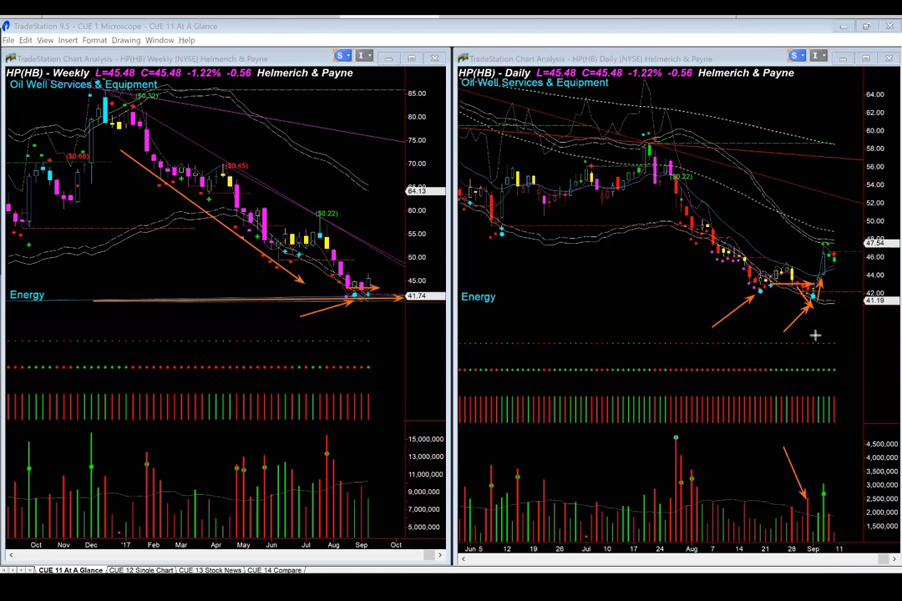
pyautogui.moveTo(831, 332); pyautogui.dragTo(813, 303)
pyautogui.moveTo(858, 318); pyautogui.dragTo(825, 299)
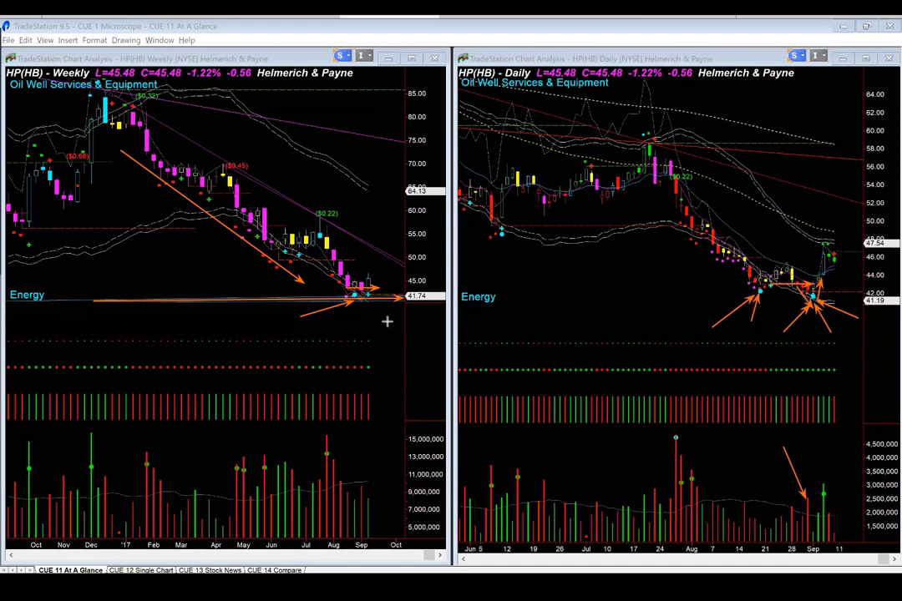
# Draw further arrows at HP's weekly low, daily low, volume bar and recent daily high and pullback zone, and clear the annotations
pyautogui.moveTo(387, 319); pyautogui.dragTo(365, 303)
pyautogui.moveTo(796, 443); pyautogui.dragTo(806, 496)
pyautogui.moveTo(884, 313); pyautogui.dragTo(827, 297)
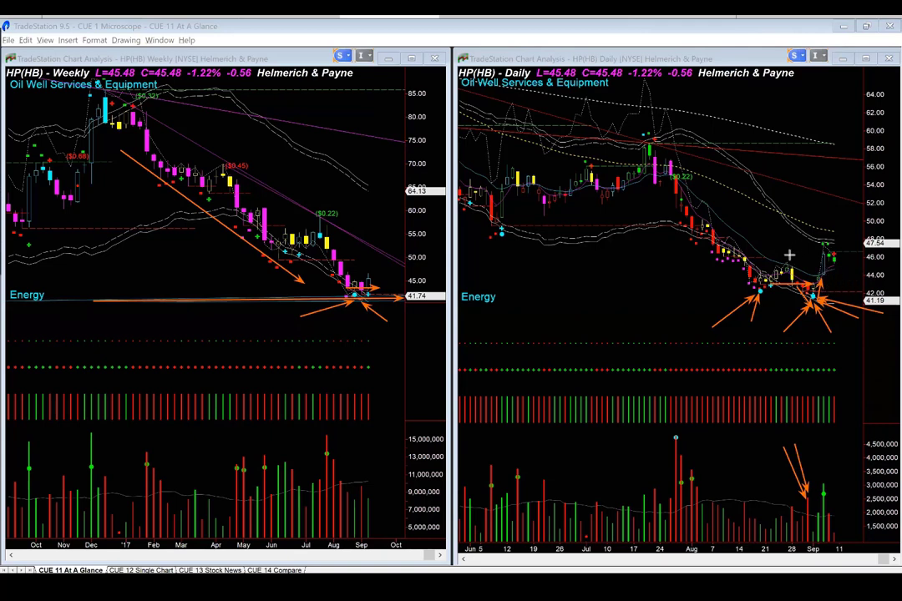
pyautogui.moveTo(807, 251); pyautogui.dragTo(820, 248)
pyautogui.moveTo(861, 261); pyautogui.dragTo(849, 271)
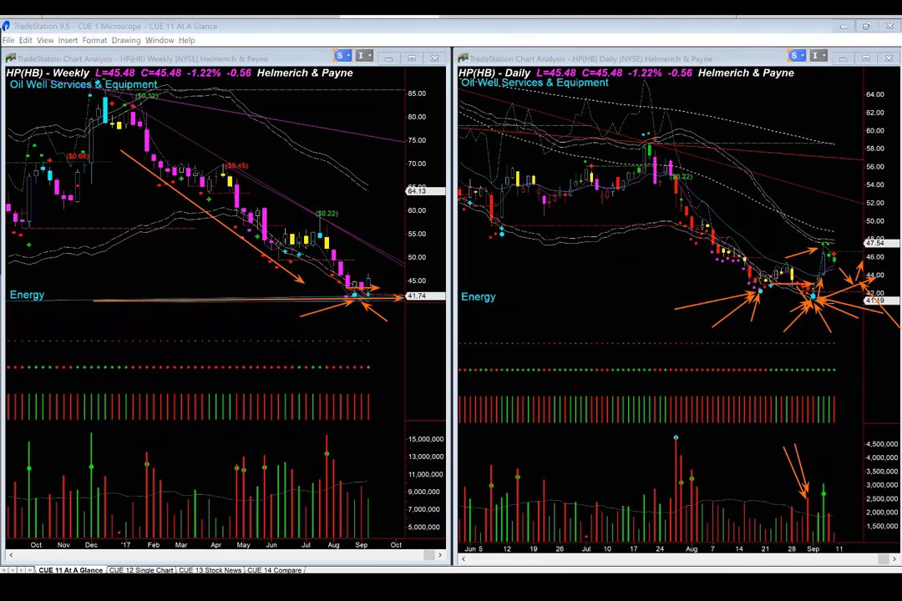
pyautogui.press('Escape')
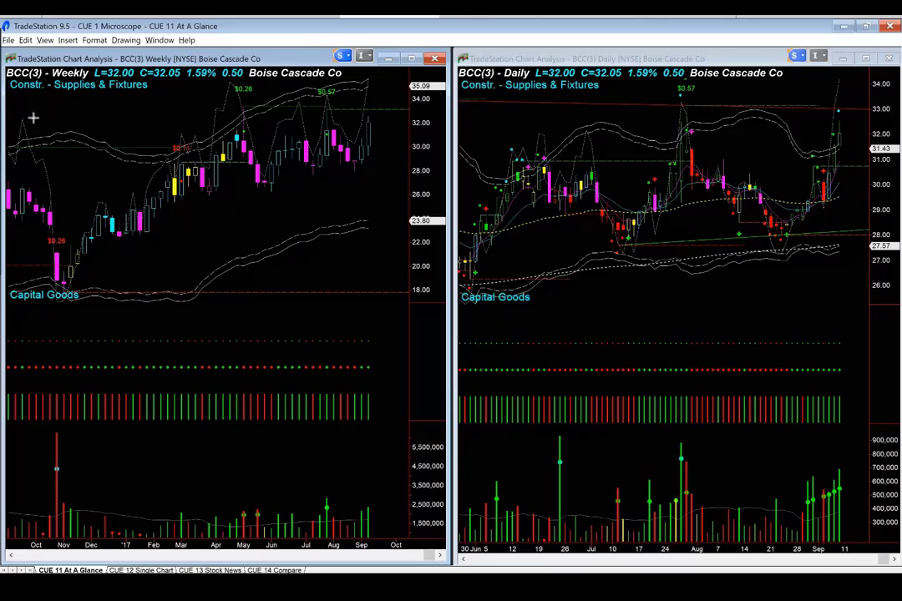
# In the BCC charts, draw arrows at the weekly industry heading, the early-September weekly low and the matching low on the daily chart
pyautogui.moveTo(34, 117); pyautogui.dragTo(55, 84)
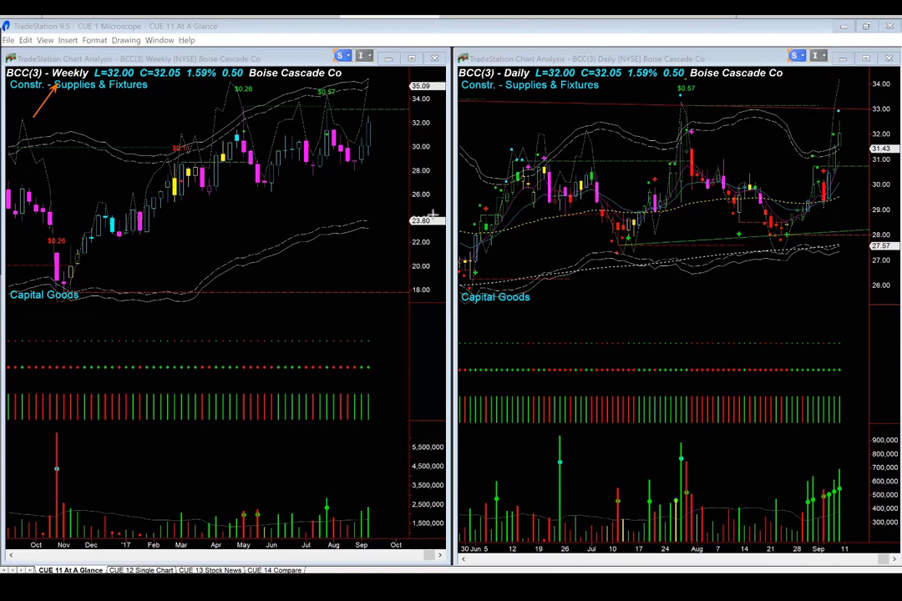
pyautogui.moveTo(387, 213); pyautogui.dragTo(365, 164)
pyautogui.moveTo(871, 283); pyautogui.dragTo(833, 202)
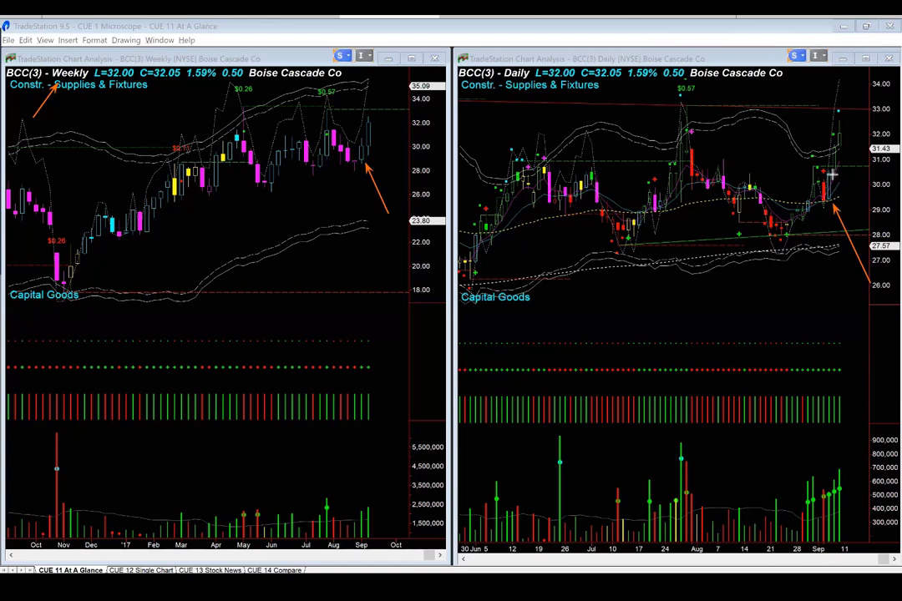
# Mark BCC's September daily price levels and breakout with horizontal and rising arrows, and point to the latest weekly bar
pyautogui.click(883, 173)
pyautogui.moveTo(827, 155); pyautogui.dragTo(854, 140)
pyautogui.moveTo(832, 211); pyautogui.dragTo(877, 210)
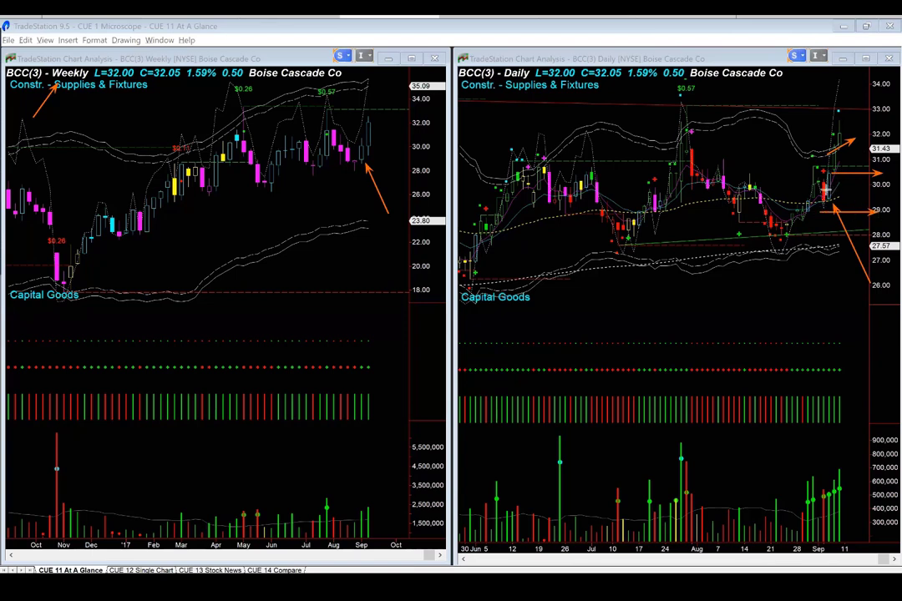
pyautogui.moveTo(829, 192); pyautogui.dragTo(873, 192)
pyautogui.moveTo(428, 112); pyautogui.dragTo(377, 127)
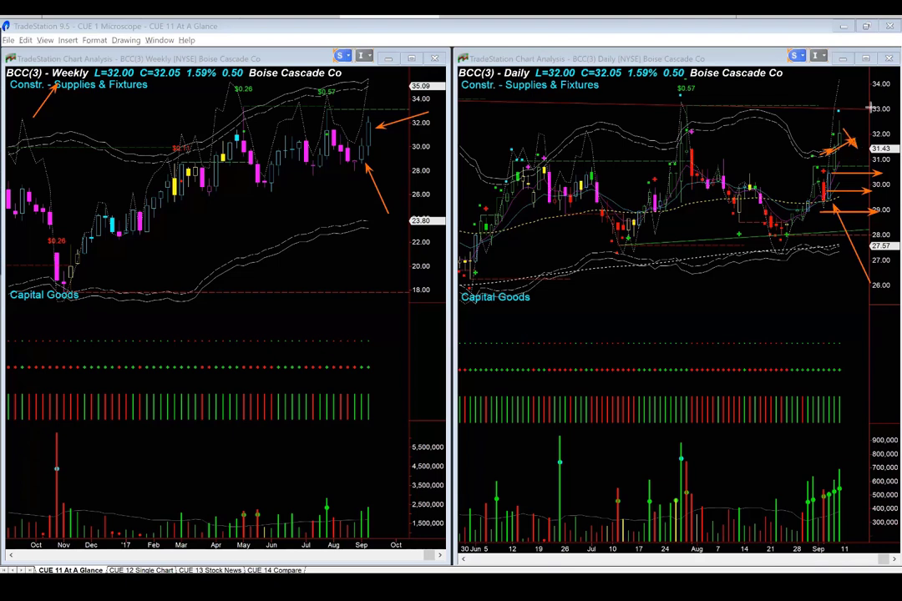
pyautogui.moveTo(854, 142); pyautogui.dragTo(874, 108)
pyautogui.moveTo(849, 156); pyautogui.dragTo(890, 124)
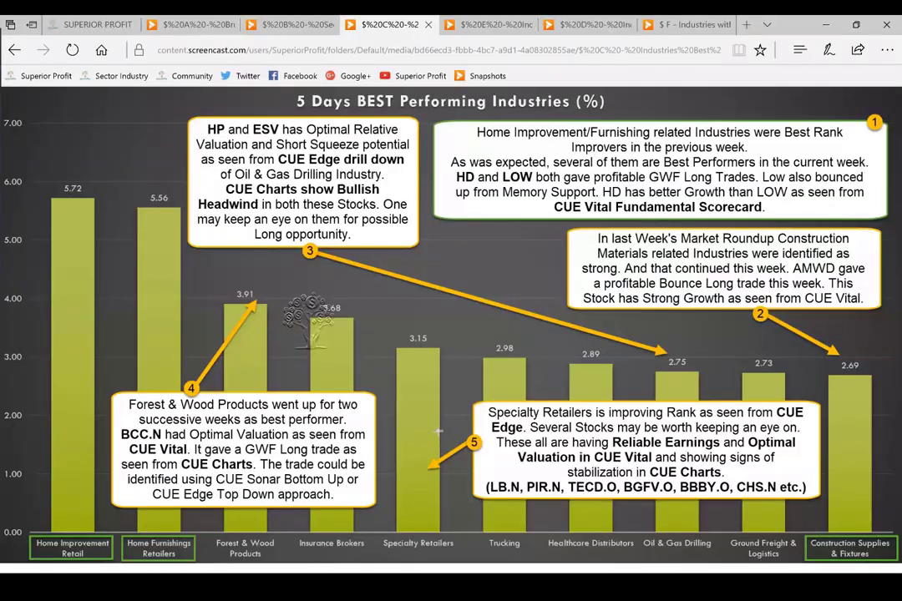
# On the 5 Days BEST Performing Industries chart, point out the Specialty Retailers bar and underline the key phrases in callout 5
pyautogui.moveTo(437, 431); pyautogui.dragTo(422, 470)
pyautogui.moveTo(531, 434); pyautogui.dragTo(785, 435)
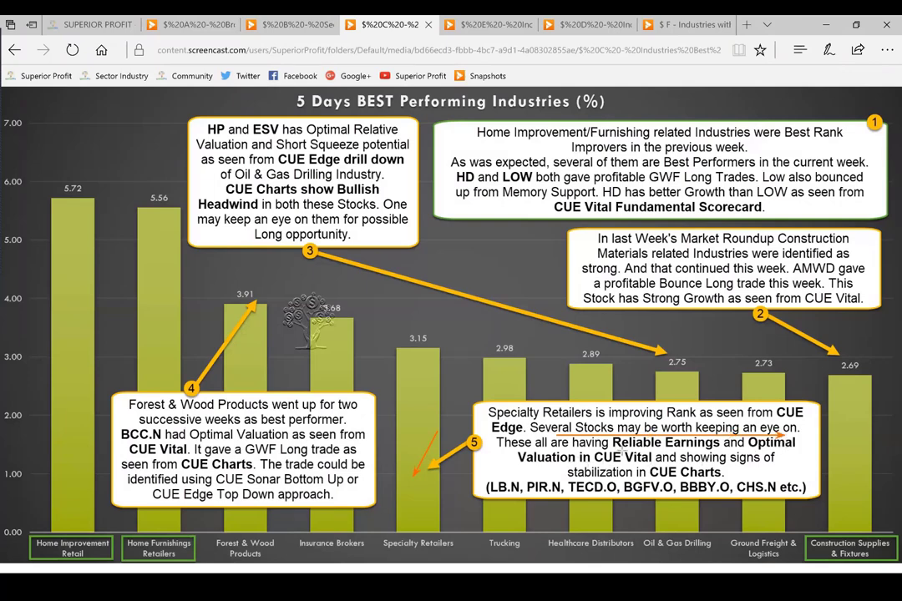
pyautogui.moveTo(618, 452); pyautogui.dragTo(798, 450)
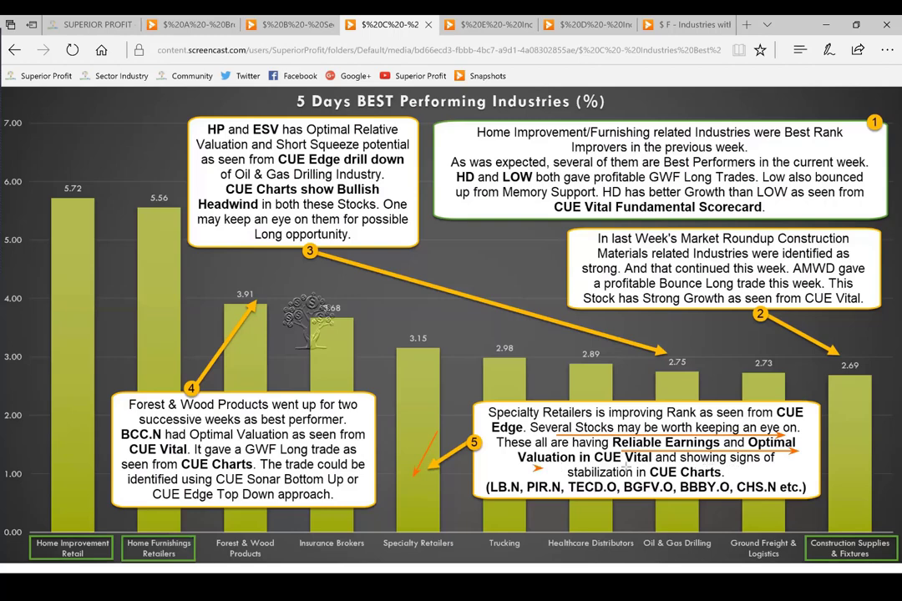
pyautogui.moveTo(542, 472); pyautogui.dragTo(625, 470)
pyautogui.moveTo(638, 484); pyautogui.dragTo(689, 483)
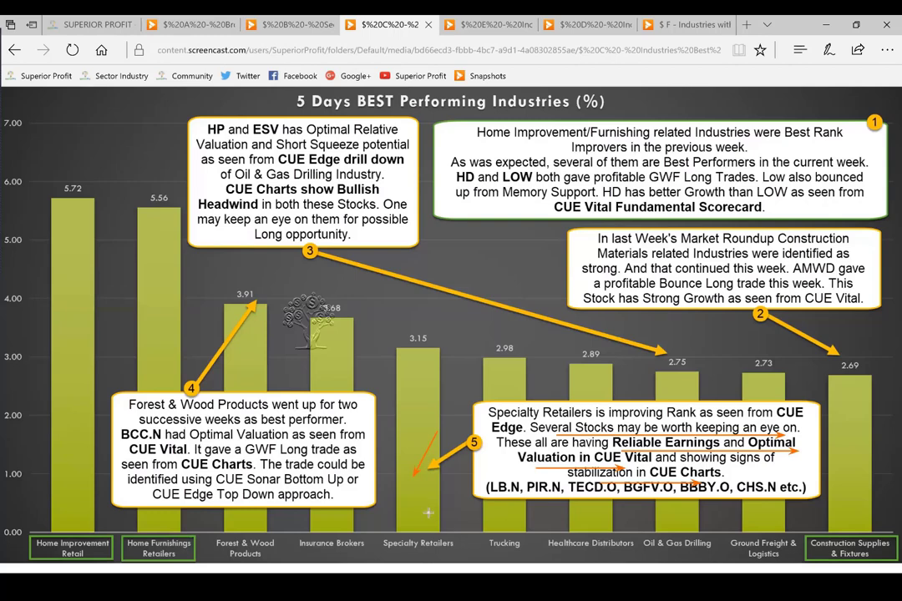
pyautogui.moveTo(428, 513); pyautogui.dragTo(411, 533)
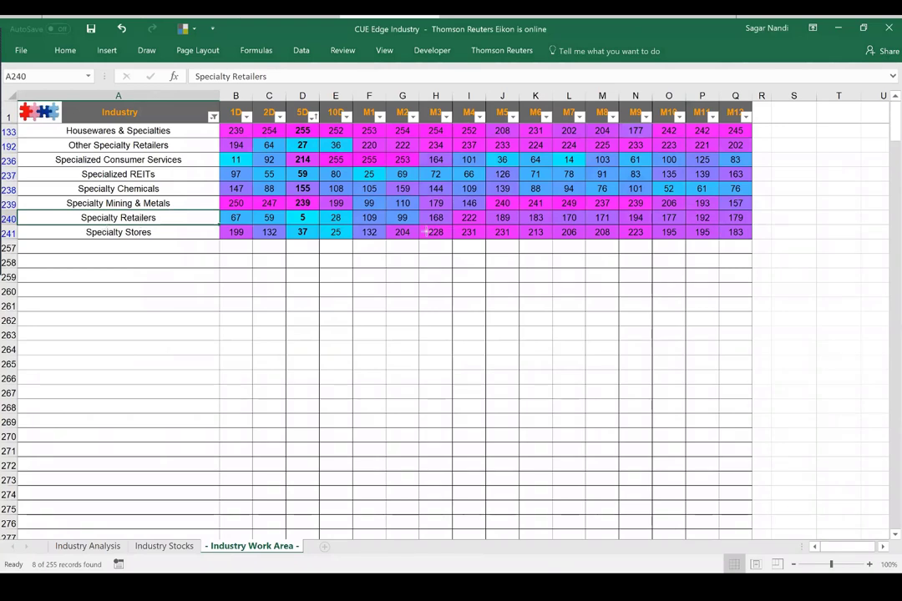
# In CUE Edge Industry, draw arrows along the Specialty Retailers monthly ranks and at its 5D rank and column heading, and clear them
pyautogui.moveTo(457, 224); pyautogui.dragTo(745, 222)
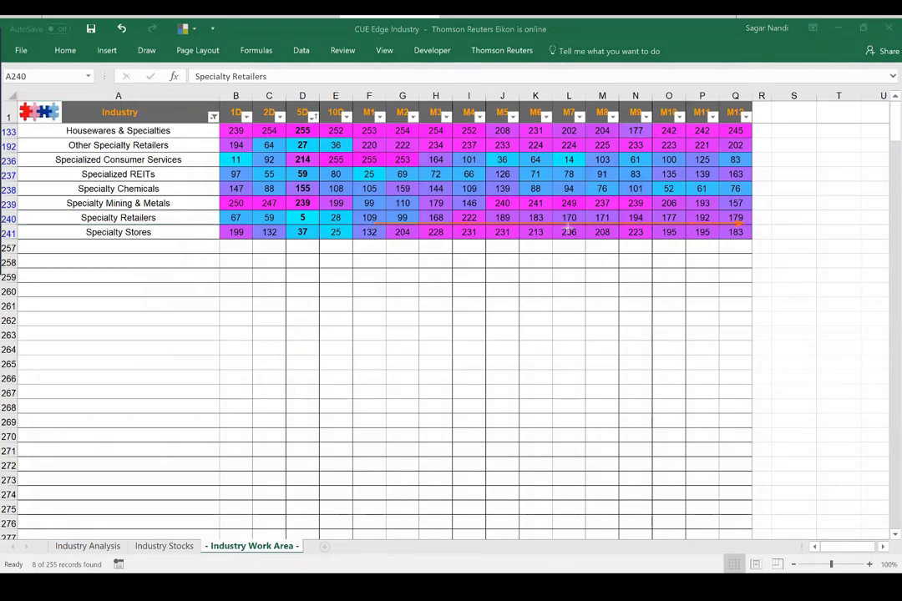
pyautogui.moveTo(410, 212); pyautogui.dragTo(304, 218)
pyautogui.moveTo(287, 92); pyautogui.dragTo(294, 106)
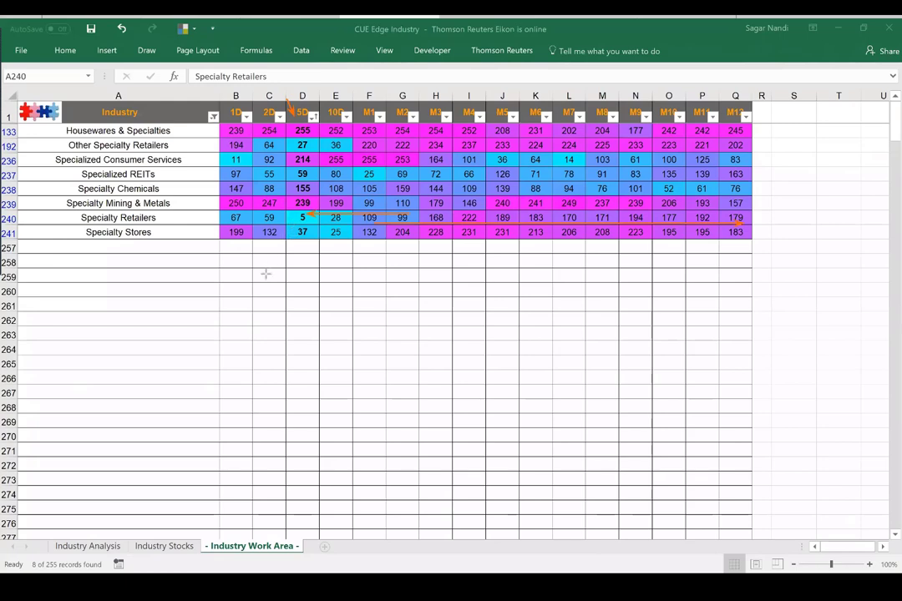
pyautogui.moveTo(265, 273); pyautogui.dragTo(291, 227)
pyautogui.press('Escape')
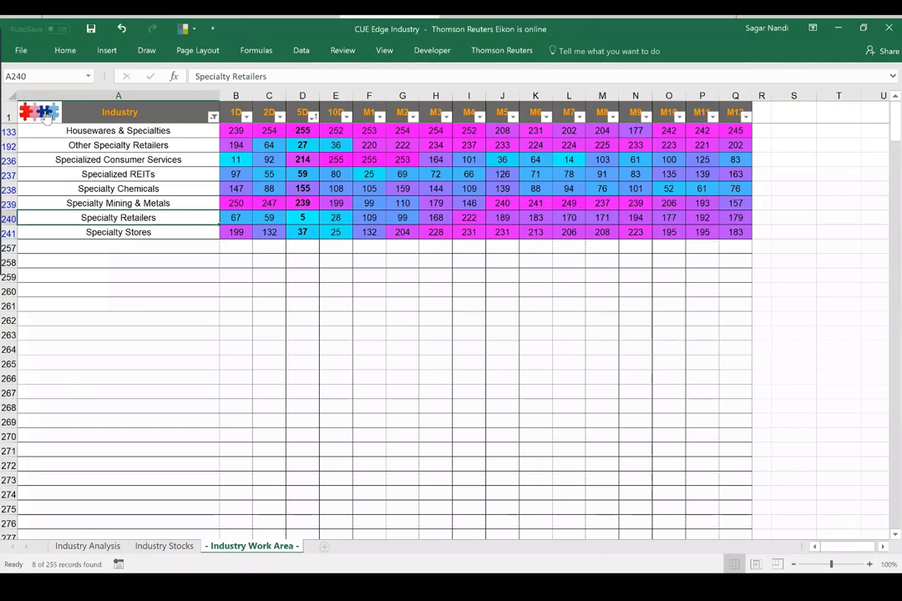
# Retrieve the Specialty Retailers stock list and copy all its symbols from A2 to A77 of the Industry Stocks sheet
pyautogui.click(46, 117)
pyautogui.click(165, 546)
pyautogui.scroll(-3, 251, 272)
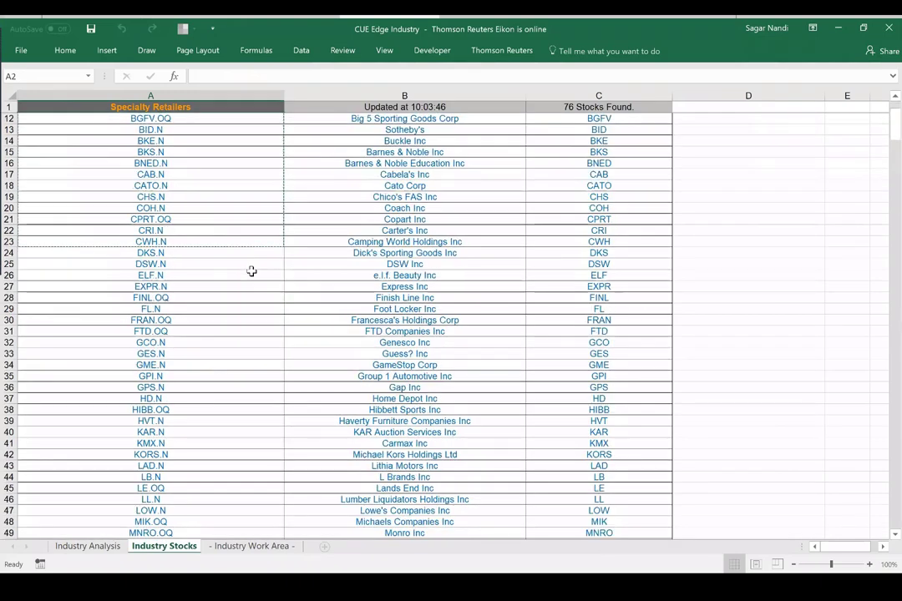
pyautogui.scroll(-17, 196, 293)
pyautogui.keyDown('shift'); pyautogui.click(195, 288); pyautogui.keyUp('shift')
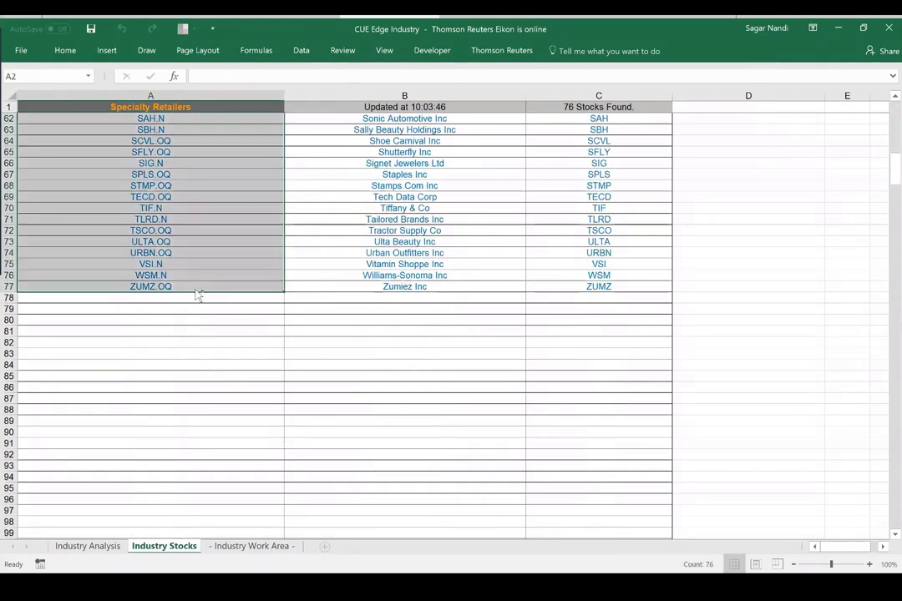
pyautogui.hotkey('ctrl', 'c')
# In the CUE Vital workbook, paste the symbols as values into the Manual List from B3 and open the updated Scorecard
pyautogui.hotkey('ctrl', 'Tab')
pyautogui.rightClick(148, 149)
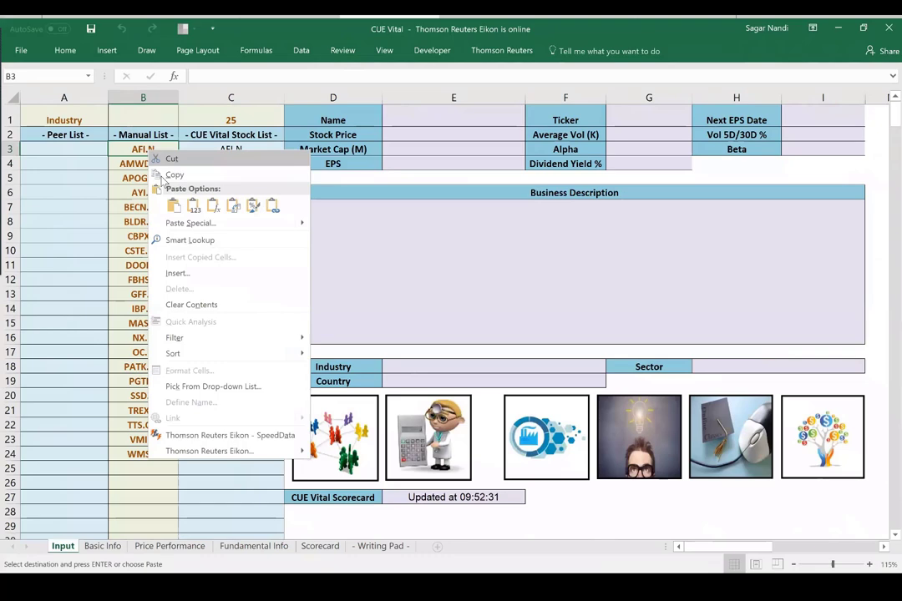
pyautogui.click(194, 207)
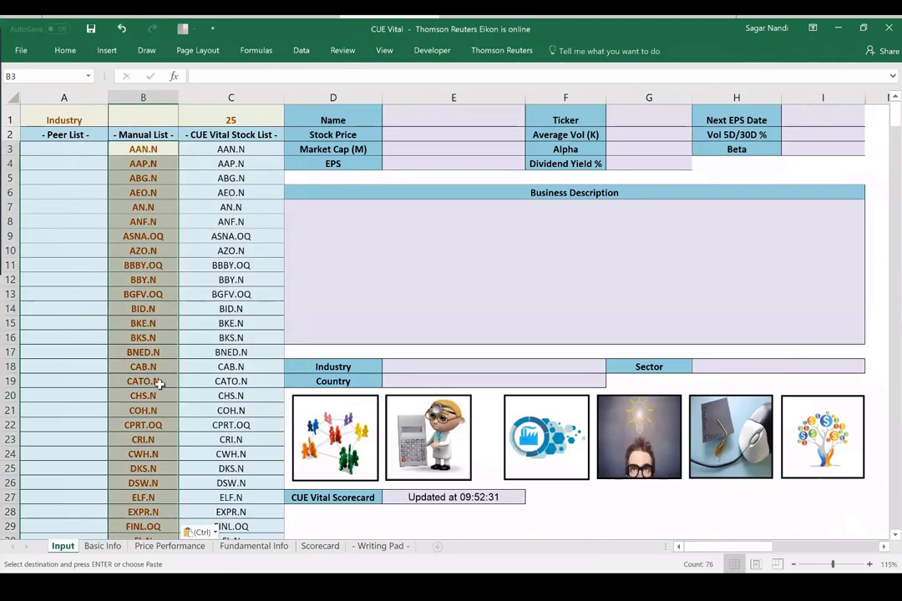
pyautogui.click(159, 382)
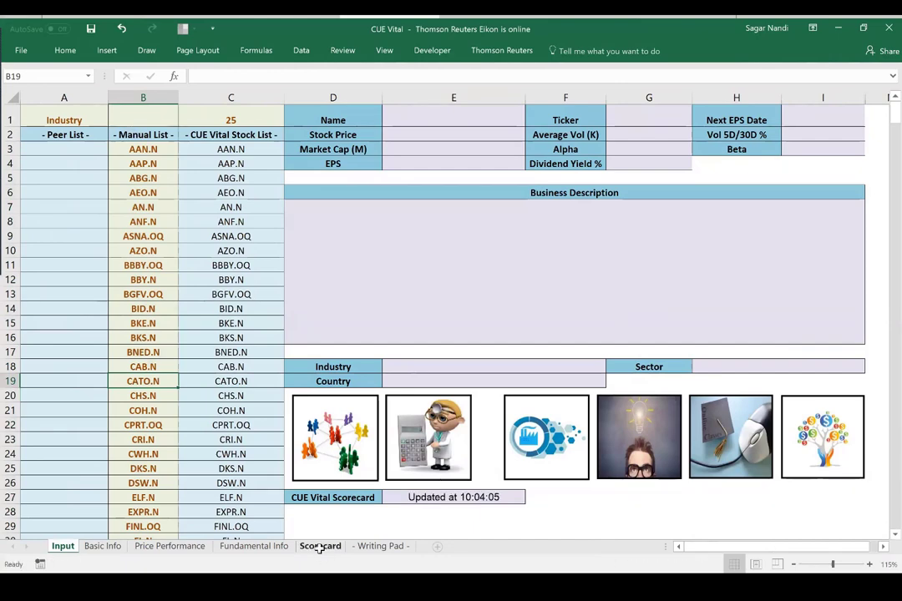
pyautogui.click(143, 222)
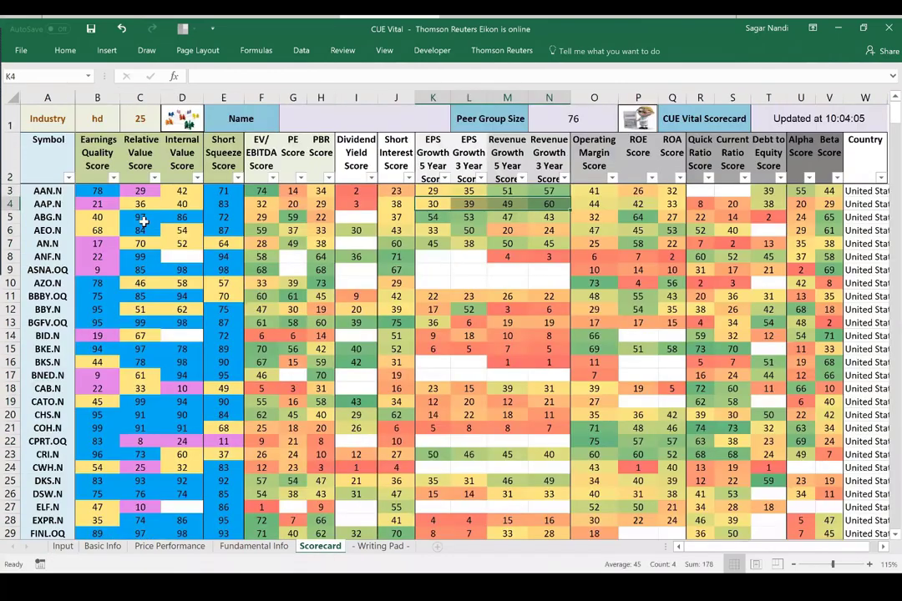
# Filter the Scorecard to blue cells in the Earnings Quality, Relative Value and Internal Value Score columns
pyautogui.press('Home')
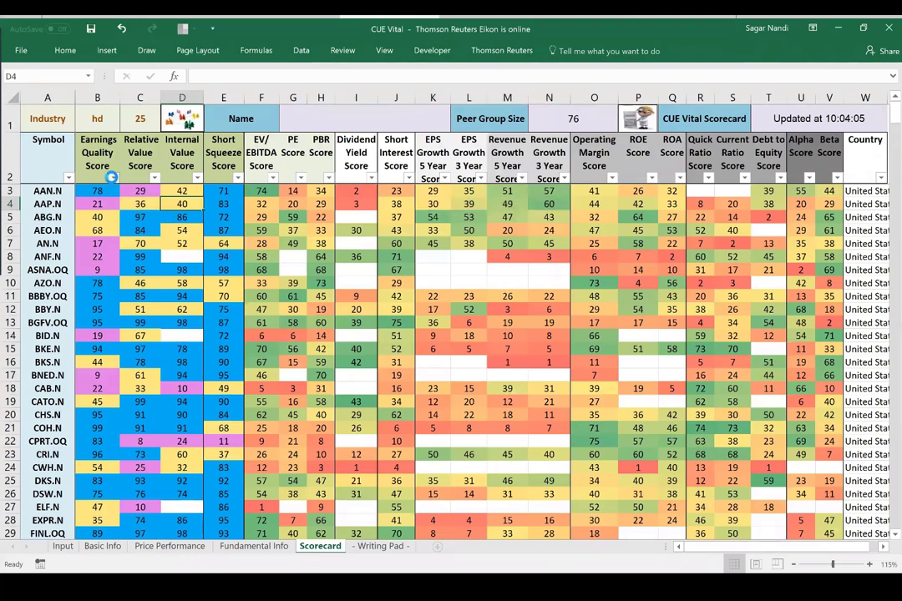
pyautogui.click(112, 177)
pyautogui.moveTo(92, 256)
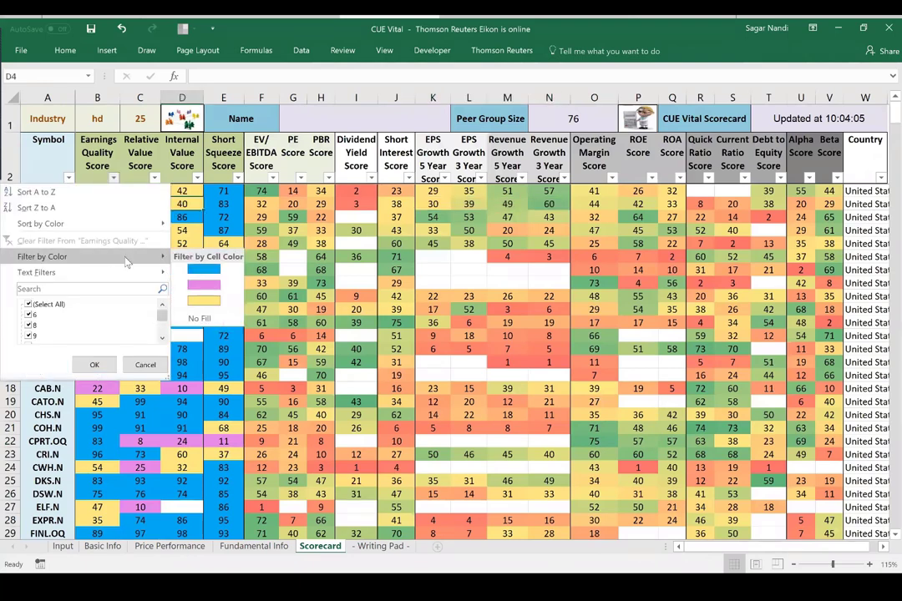
pyautogui.click(190, 272)
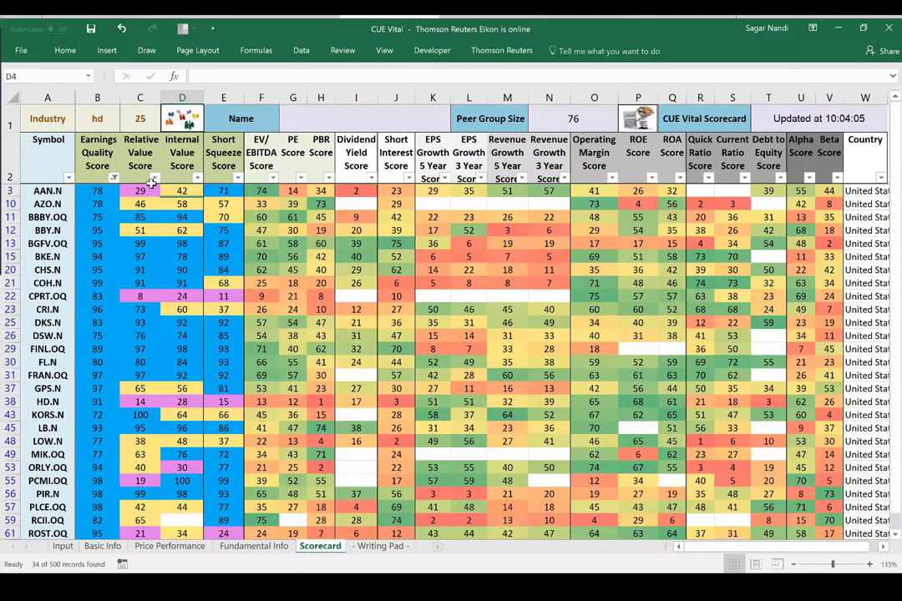
pyautogui.click(152, 178)
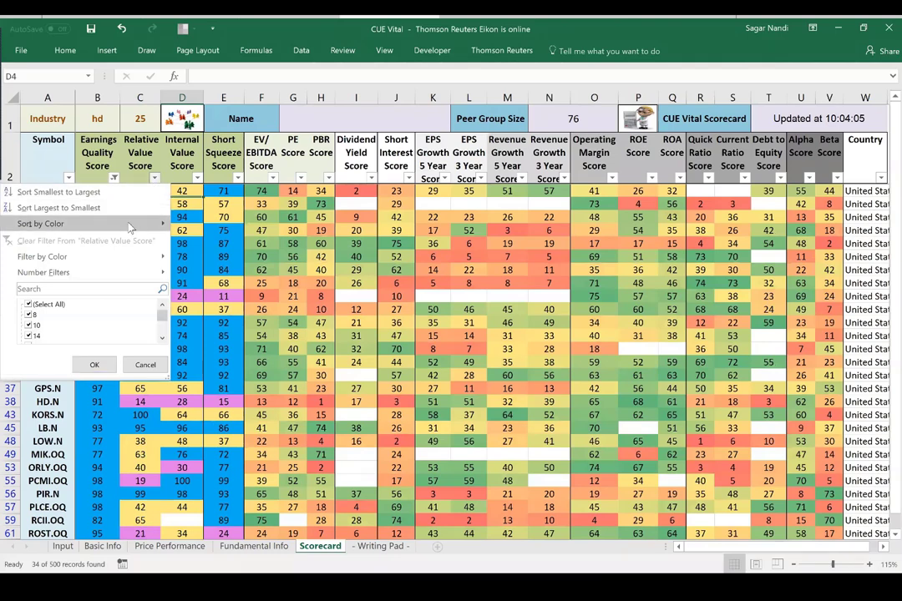
pyautogui.moveTo(163, 257)
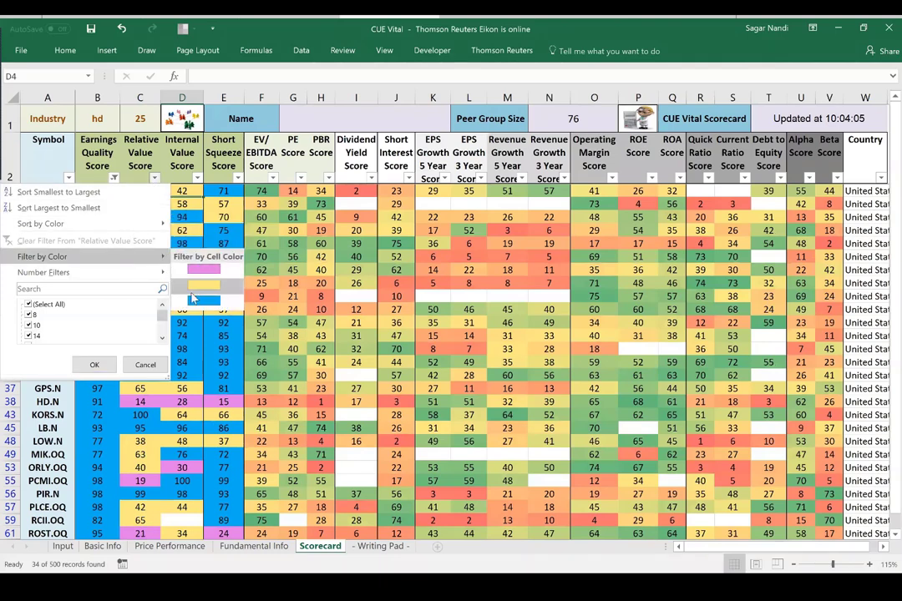
pyautogui.click(193, 299)
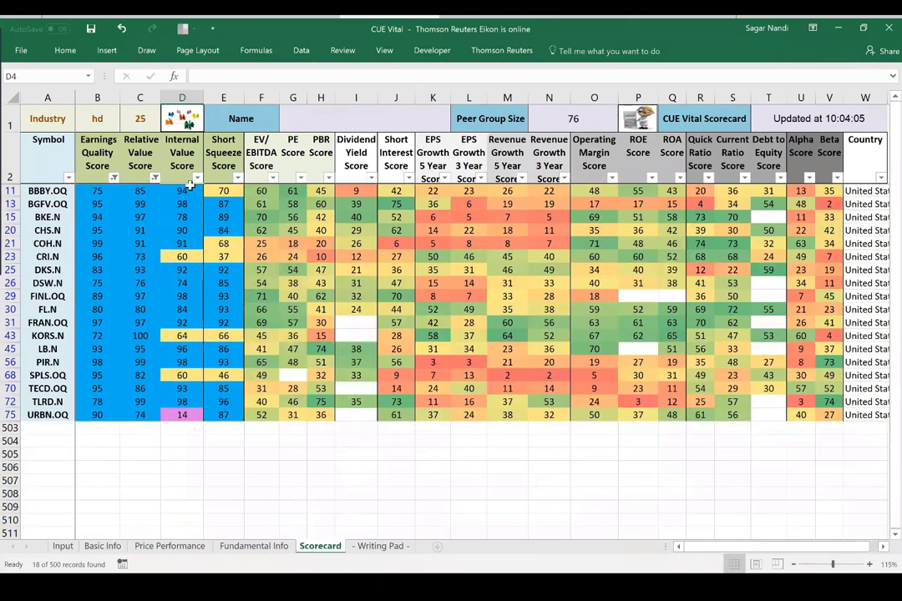
pyautogui.click(197, 178)
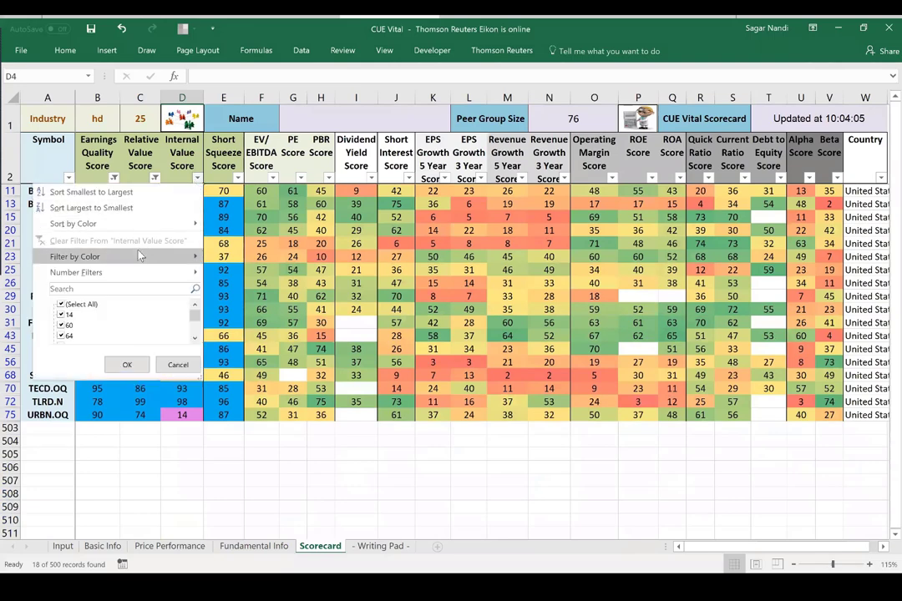
pyautogui.moveTo(140, 256)
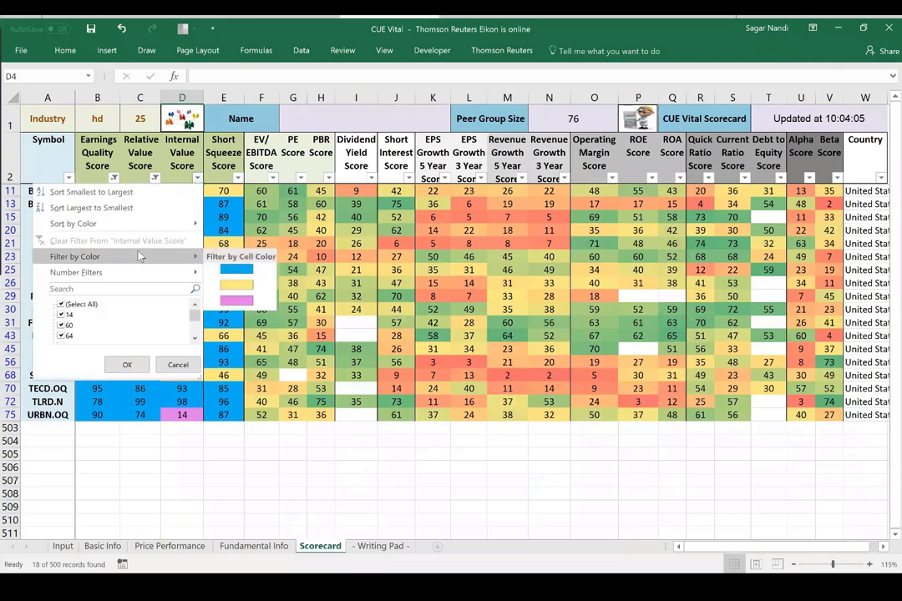
pyautogui.click(230, 272)
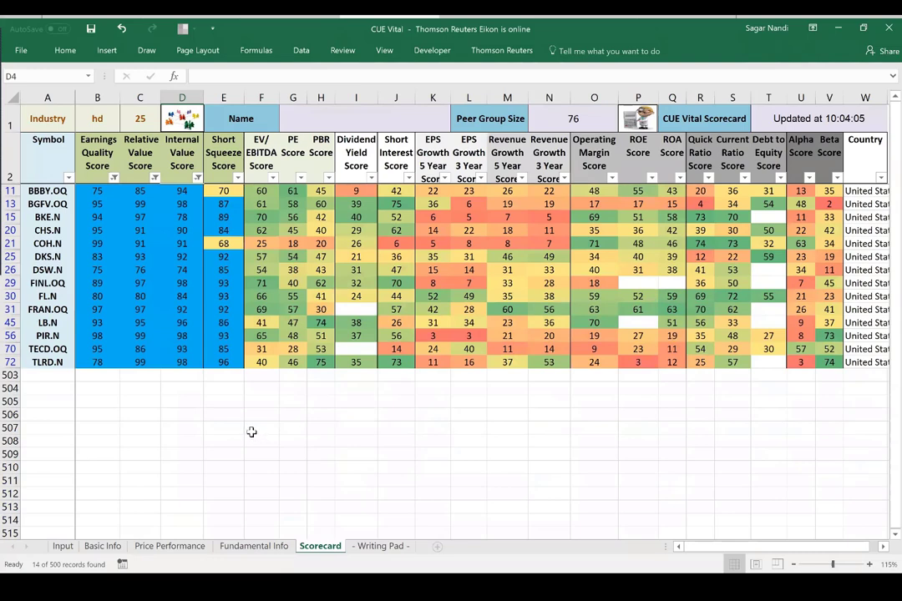
# Highlight the filtered Scorecard's Symbol, Earnings Quality, Relative Value and Internal Value Score columns one after another for review
pyautogui.moveTo(47, 155); pyautogui.dragTo(88, 303)
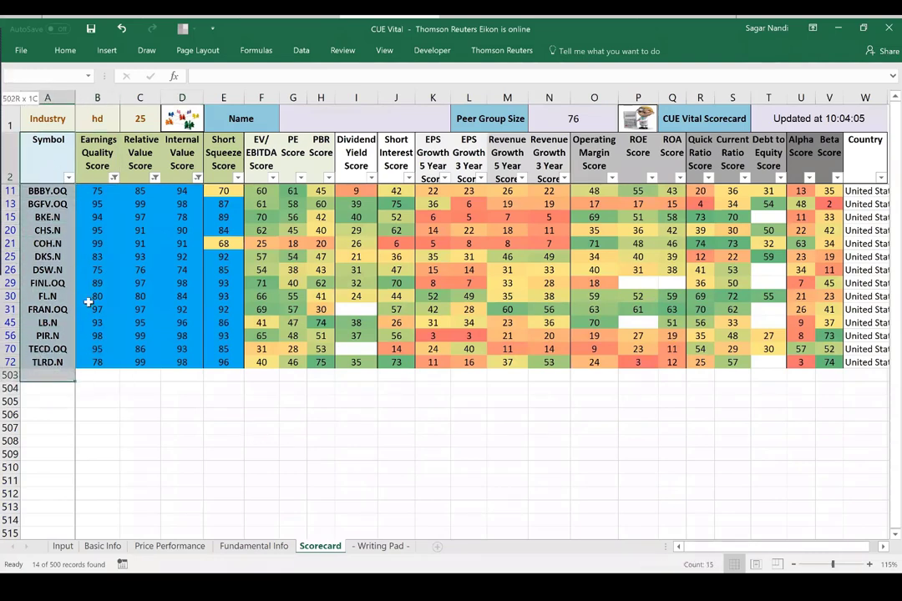
pyautogui.moveTo(87, 154); pyautogui.dragTo(97, 393)
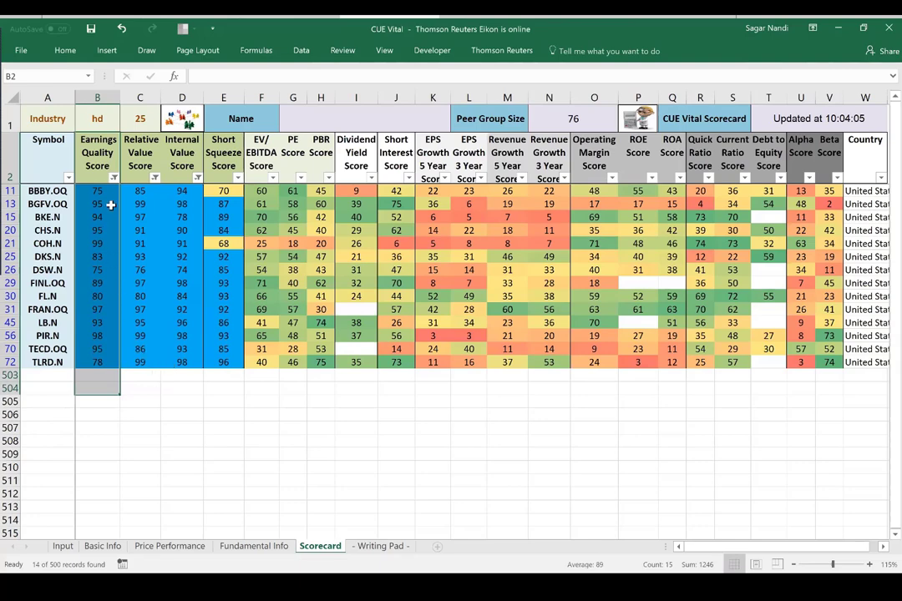
pyautogui.moveTo(84, 138); pyautogui.dragTo(94, 380)
pyautogui.click(134, 375)
pyautogui.moveTo(139, 155); pyautogui.dragTo(133, 377)
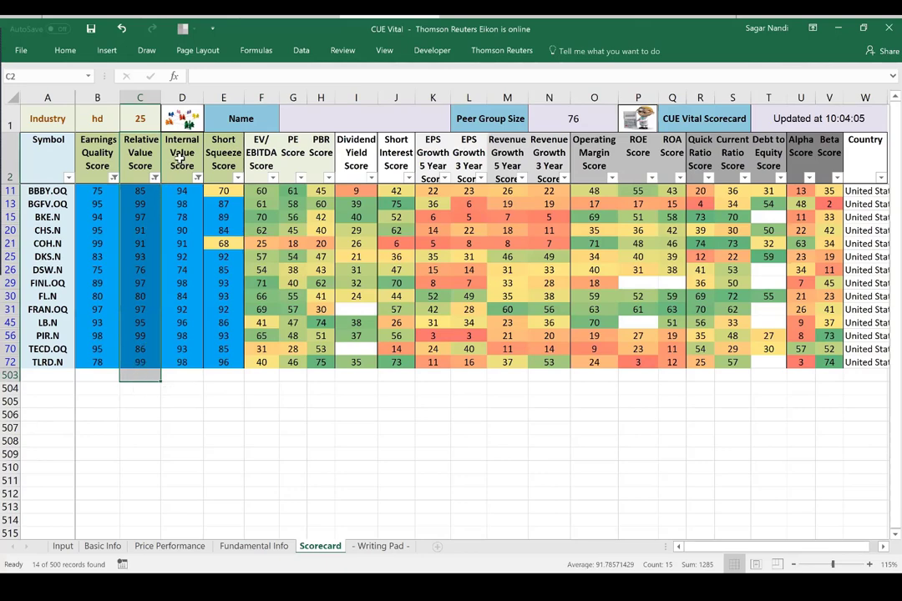
pyautogui.moveTo(182, 154); pyautogui.dragTo(190, 378)
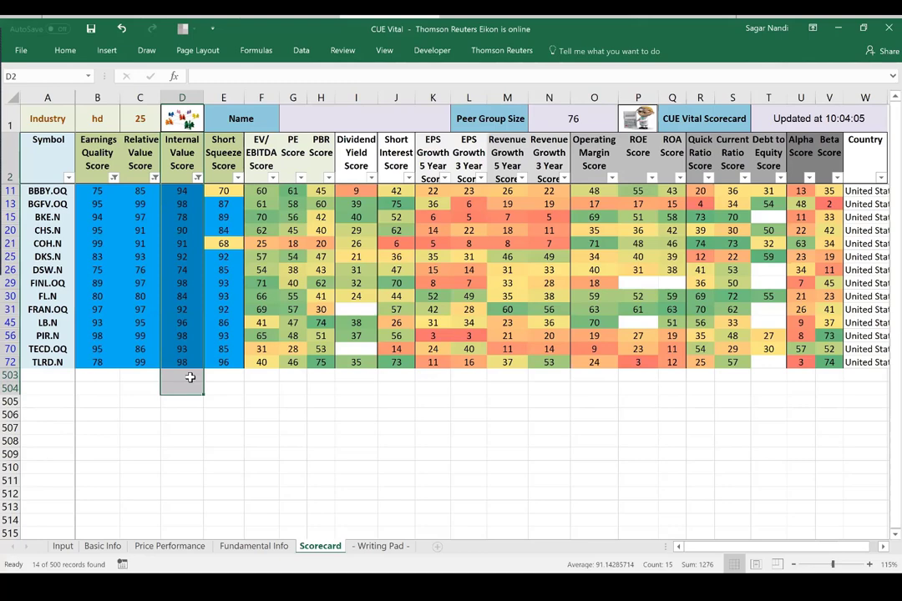
pyautogui.click(225, 389)
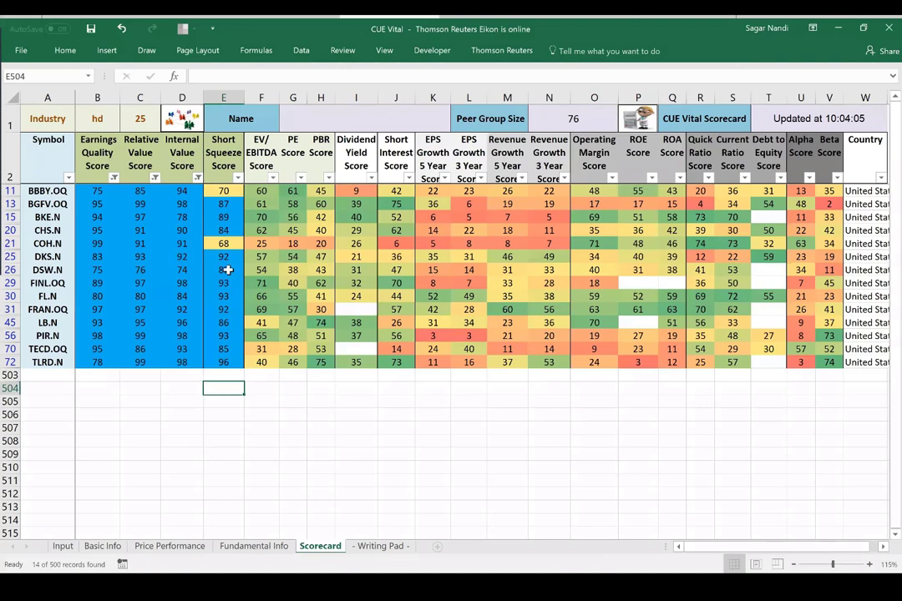
# Filter the Short Squeeze Score column to blue cells and point out the symbols that pass the screen
pyautogui.click(238, 178)
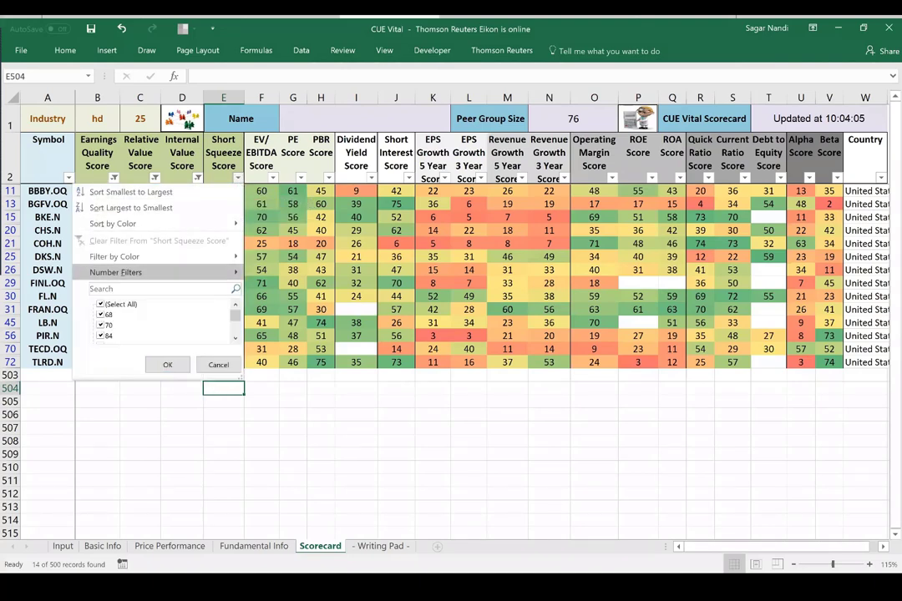
pyautogui.moveTo(216, 280)
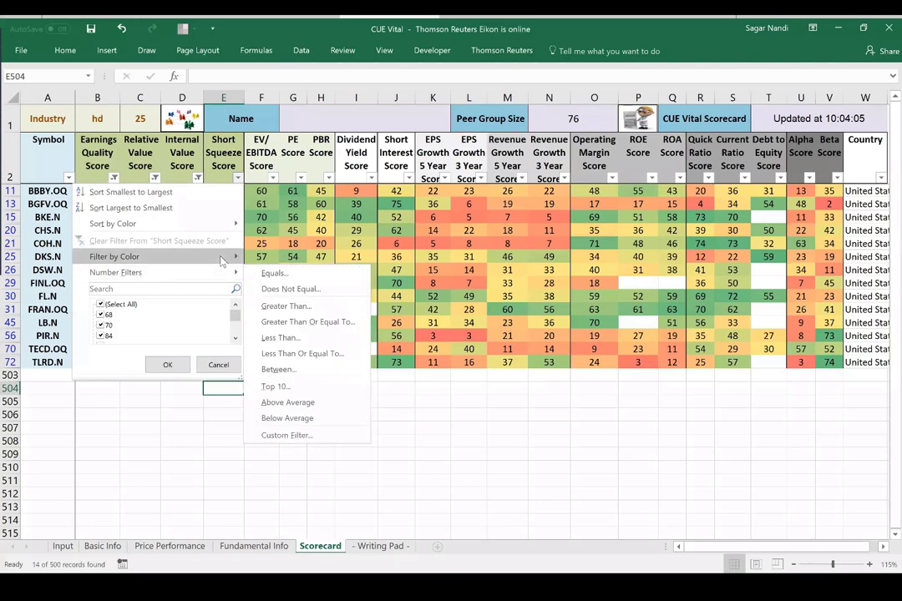
pyautogui.moveTo(227, 257)
pyautogui.click(265, 286)
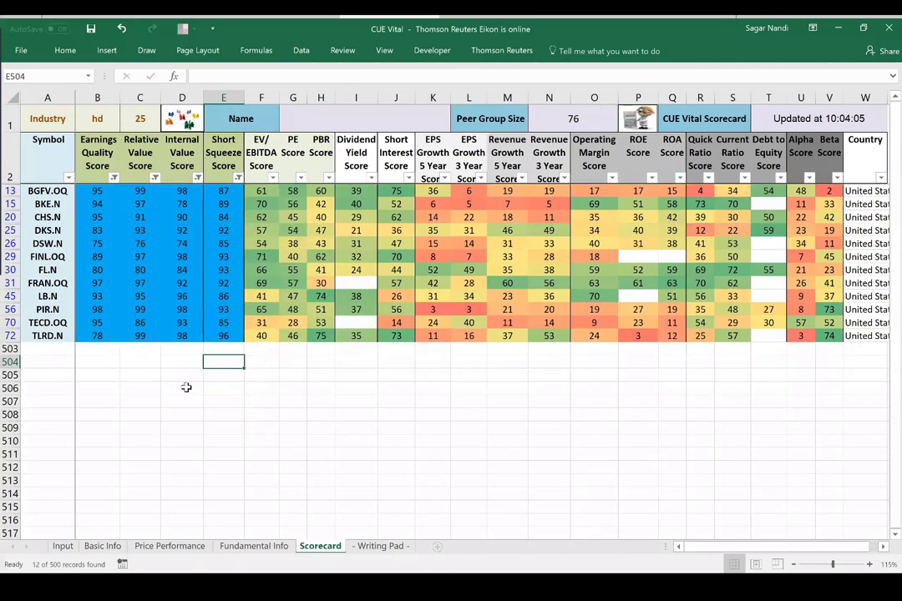
pyautogui.moveTo(46, 191); pyautogui.dragTo(41, 348)
pyautogui.click(230, 388)
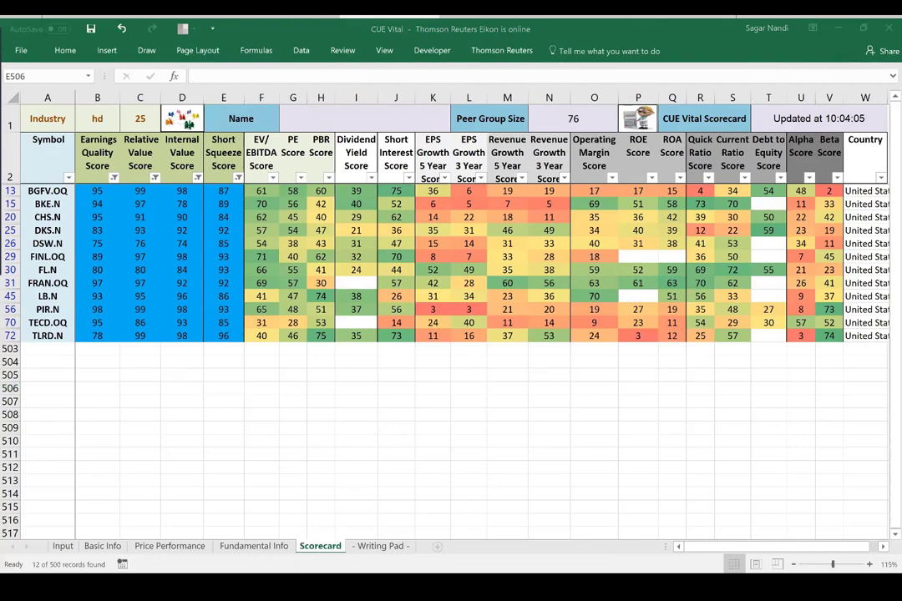
# Switch to TradeStation and draw arrows tracing L Brands' weekly swings, its recent low and latest candle, and the daily rise from the August low
pyautogui.hotkey('alt', 'Tab')
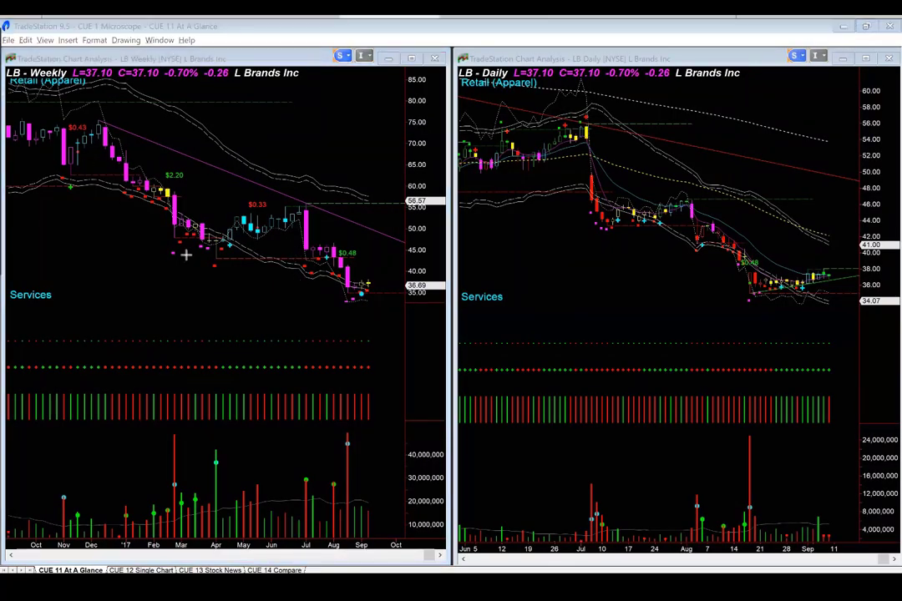
pyautogui.moveTo(85, 167)
pyautogui.mouseDown()
pyautogui.moveTo(185, 252)
pyautogui.moveTo(288, 222)
pyautogui.moveTo(334, 298)
pyautogui.mouseUp()
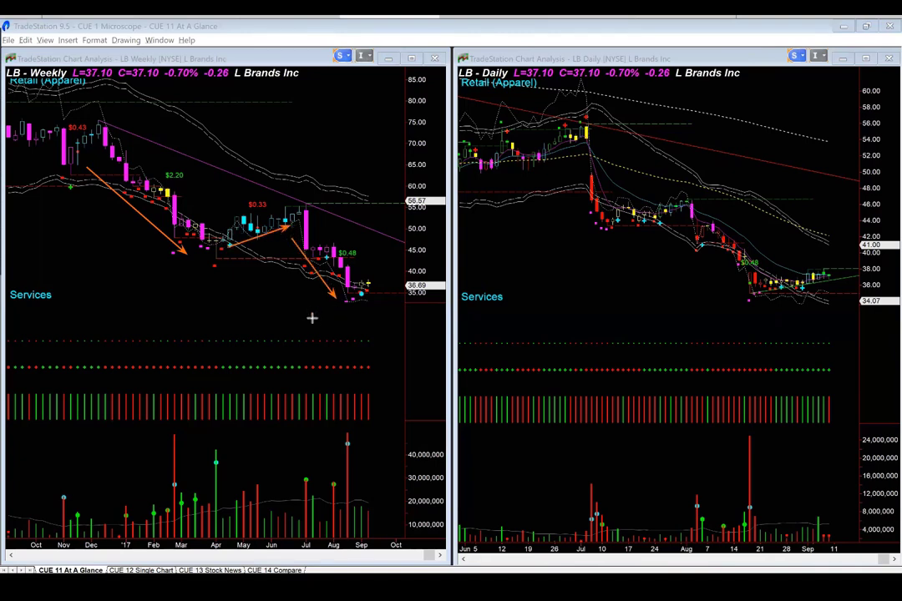
pyautogui.moveTo(313, 317); pyautogui.dragTo(357, 302)
pyautogui.moveTo(416, 318); pyautogui.dragTo(379, 289)
pyautogui.moveTo(760, 300); pyautogui.dragTo(847, 284)
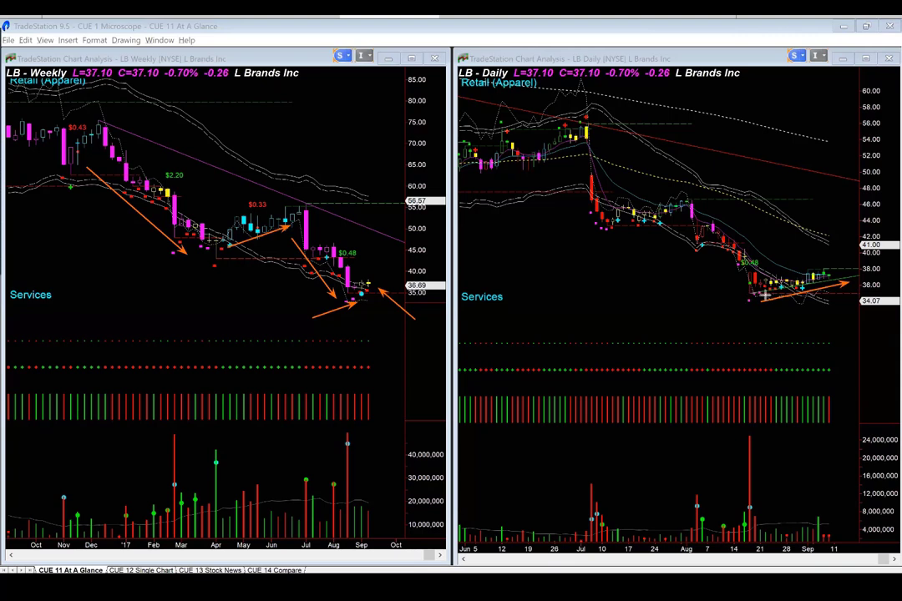
pyautogui.moveTo(752, 294); pyautogui.dragTo(845, 284)
# Load PIR and draw weekly-chart arrows along the downtrend and the horizontal support, and at the August low and latest candle
pyautogui.write('PIR')
pyautogui.press('Return')
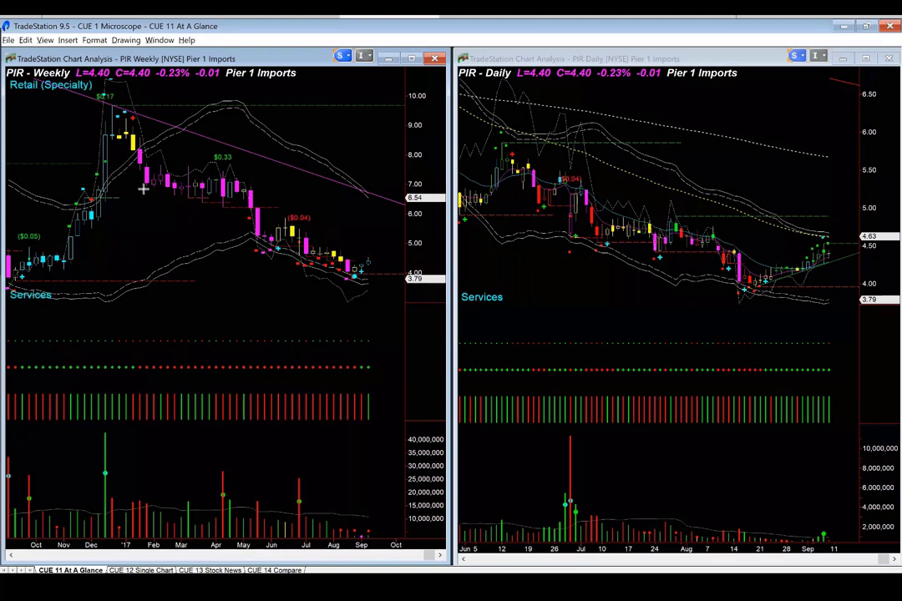
pyautogui.moveTo(131, 182)
pyautogui.mouseDown()
pyautogui.moveTo(202, 206)
pyautogui.moveTo(200, 222)
pyautogui.mouseUp()
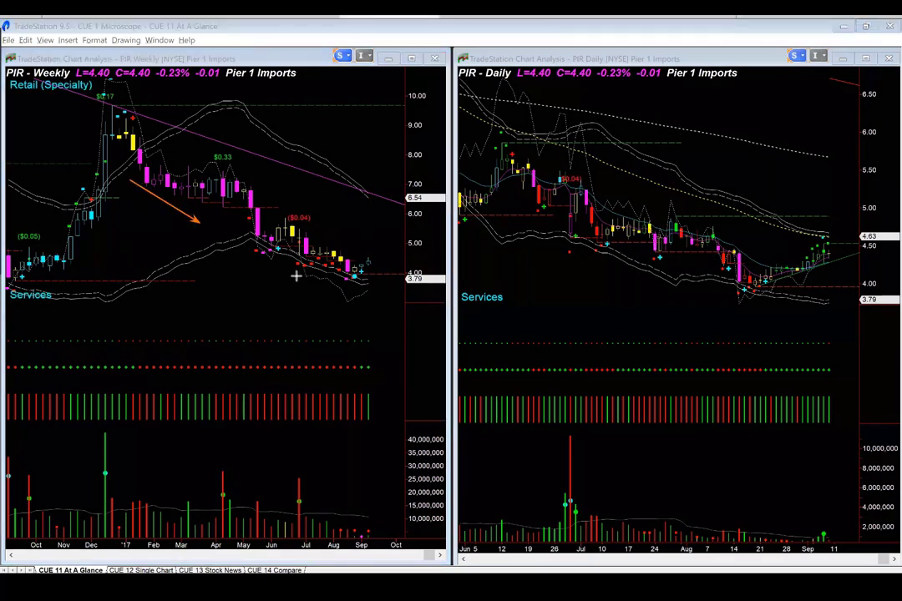
pyautogui.click(296, 275)
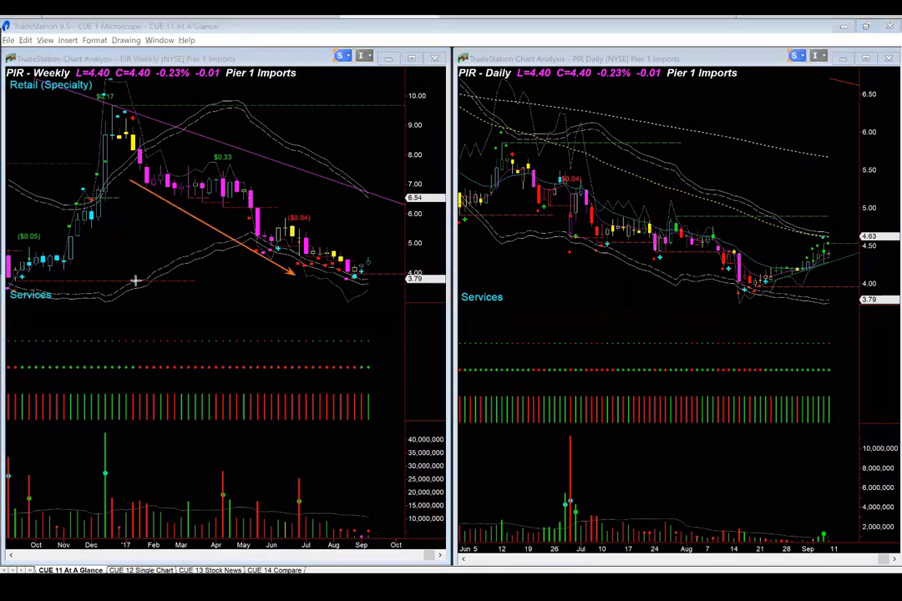
pyautogui.moveTo(135, 281); pyautogui.dragTo(401, 282)
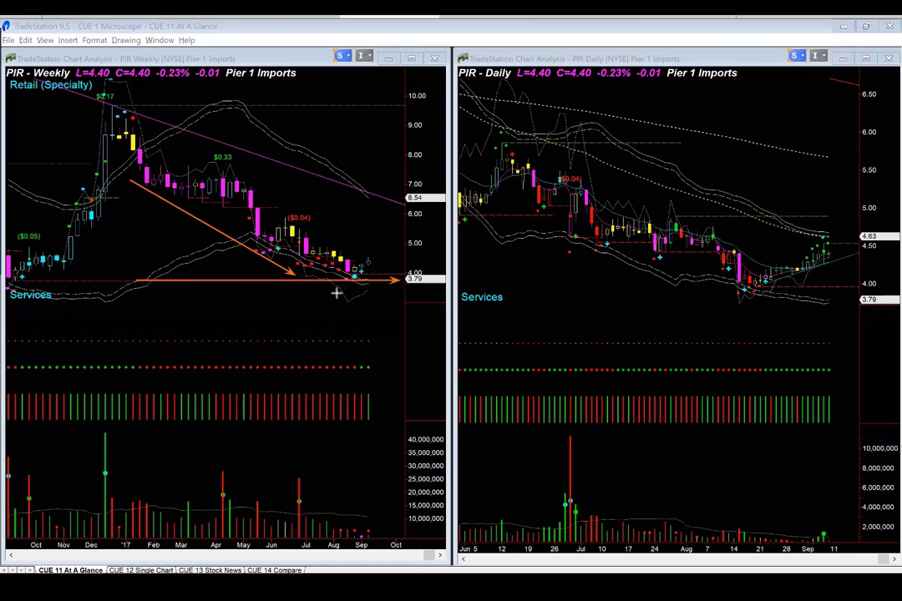
pyautogui.moveTo(280, 312); pyautogui.dragTo(355, 280)
pyautogui.moveTo(388, 226); pyautogui.dragTo(368, 255)
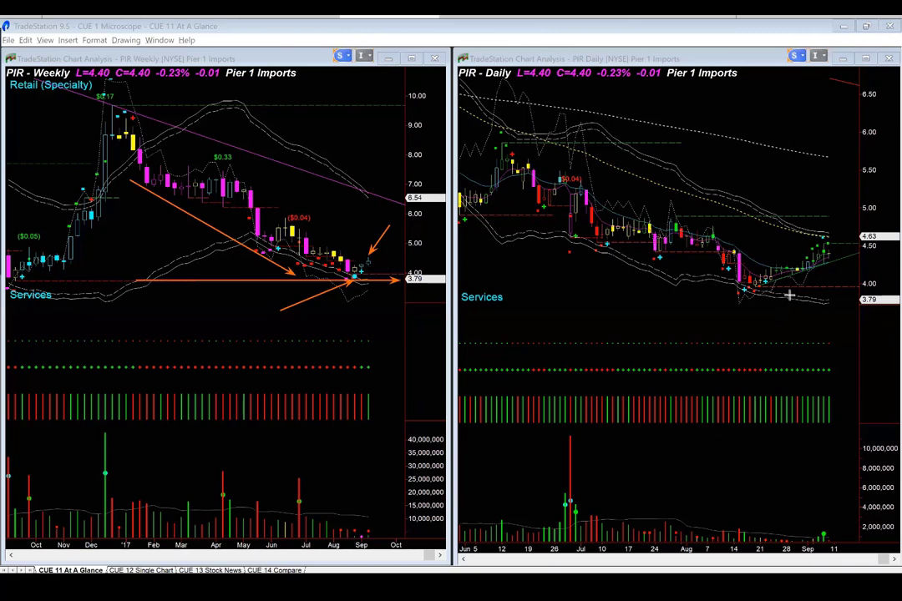
# On the PIR daily chart, draw arrows for the rise from the August low and the possible pullback and rebound
pyautogui.moveTo(761, 293); pyautogui.dragTo(847, 261)
pyautogui.moveTo(833, 252)
pyautogui.mouseDown()
pyautogui.moveTo(856, 269)
pyautogui.moveTo(871, 223)
pyautogui.mouseUp()
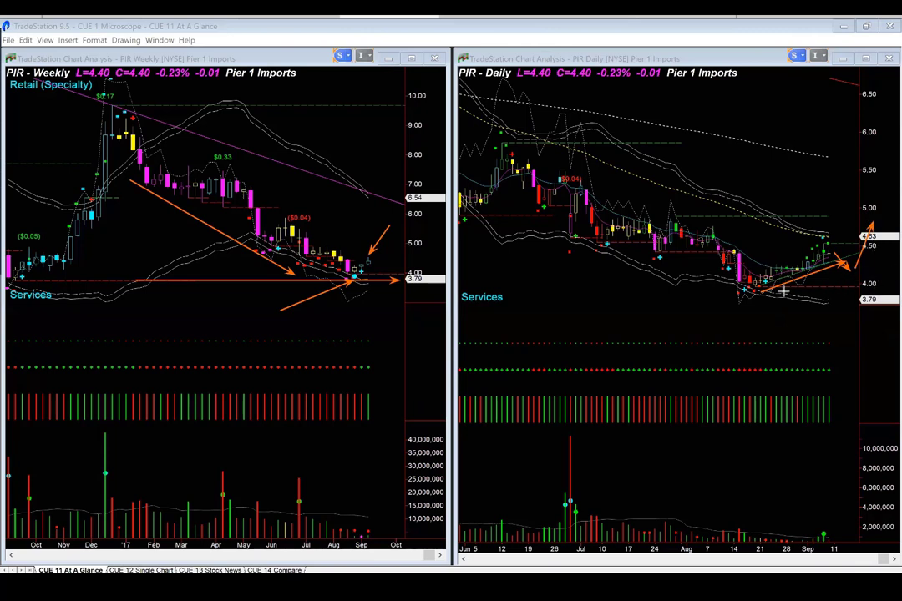
pyautogui.moveTo(858, 279); pyautogui.dragTo(882, 313)
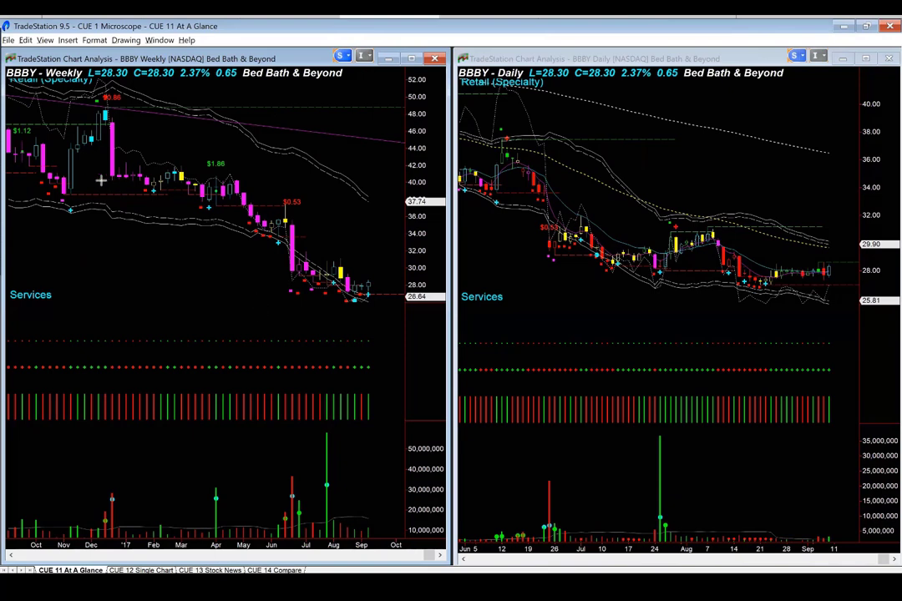
# On the BBBY weekly chart, draw arrows along the downtrend and at the recent low and latest candle
pyautogui.moveTo(104, 181); pyautogui.dragTo(259, 263)
pyautogui.moveTo(284, 317); pyautogui.dragTo(346, 302)
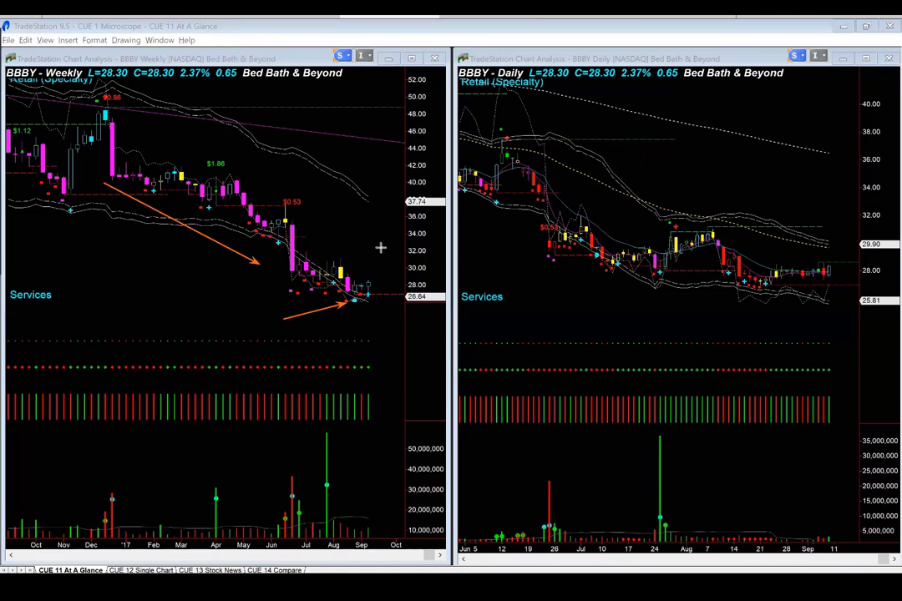
pyautogui.moveTo(380, 247); pyautogui.dragTo(372, 265)
# On the BBBY daily chart, draw arrows for the August-September base, the prior decline and the upturn, and clear the annotations
pyautogui.moveTo(732, 300); pyautogui.dragTo(834, 278)
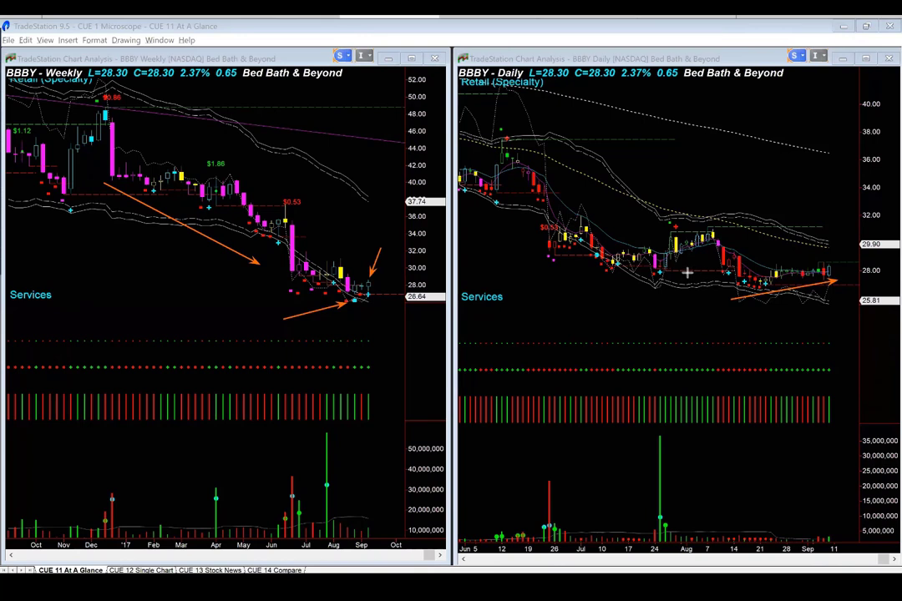
pyautogui.moveTo(691, 271); pyautogui.dragTo(827, 271)
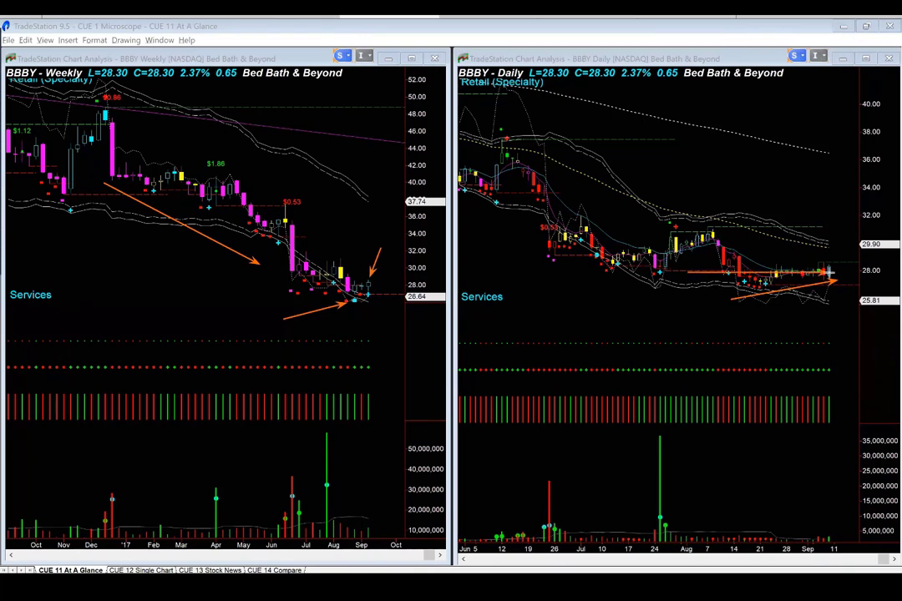
pyautogui.moveTo(703, 261); pyautogui.dragTo(750, 317)
pyautogui.moveTo(816, 311); pyautogui.dragTo(849, 264)
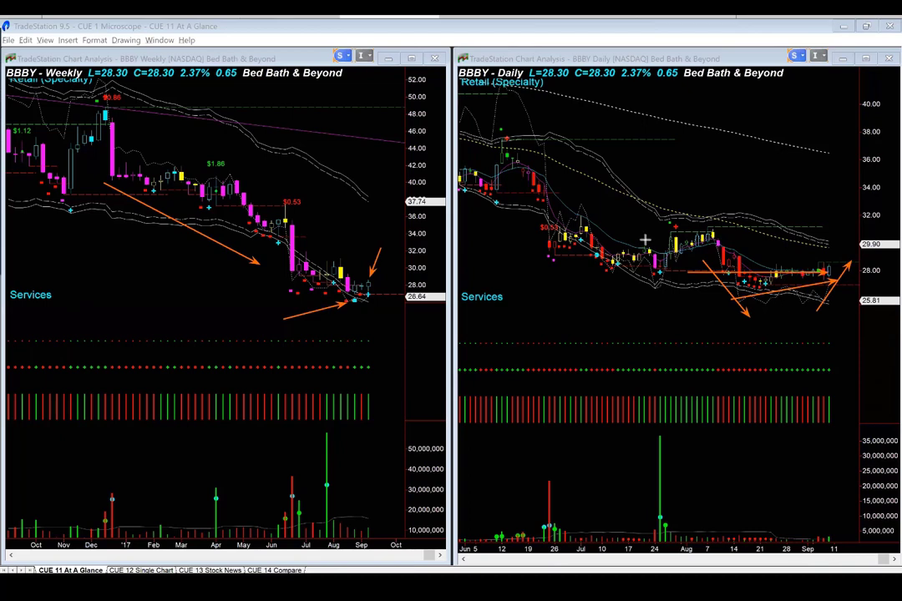
pyautogui.moveTo(639, 240); pyautogui.dragTo(681, 224)
pyautogui.press('Escape')
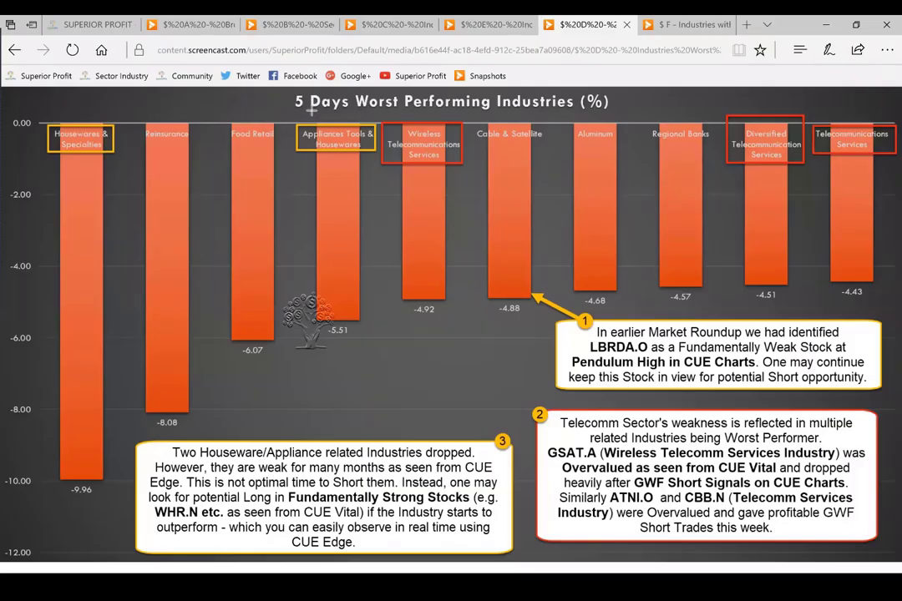
# Underline the 5 Days Worst Performing Industries title and the LBRDA.O mention in the first note with arrows
pyautogui.moveTo(494, 111); pyautogui.dragTo(542, 109)
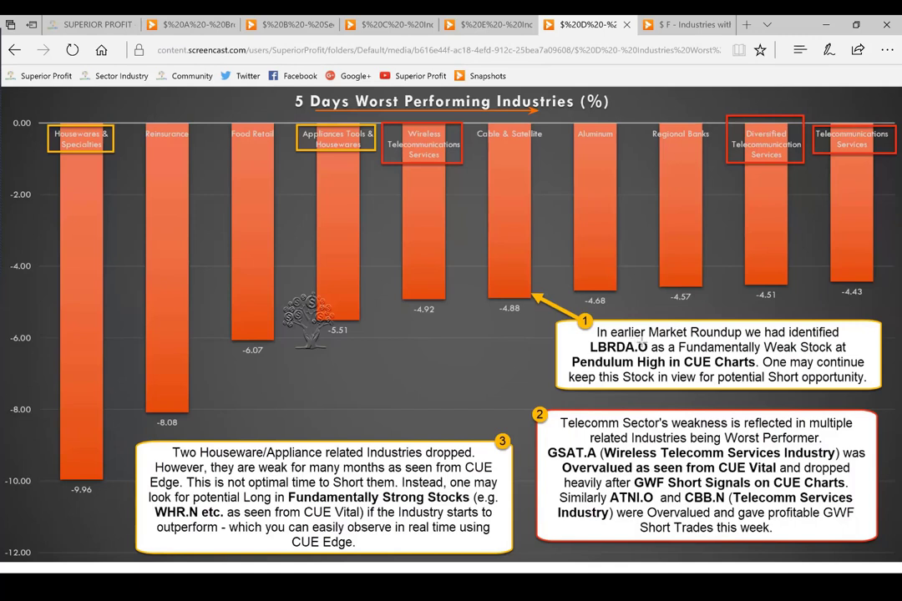
pyautogui.moveTo(598, 358); pyautogui.dragTo(717, 358)
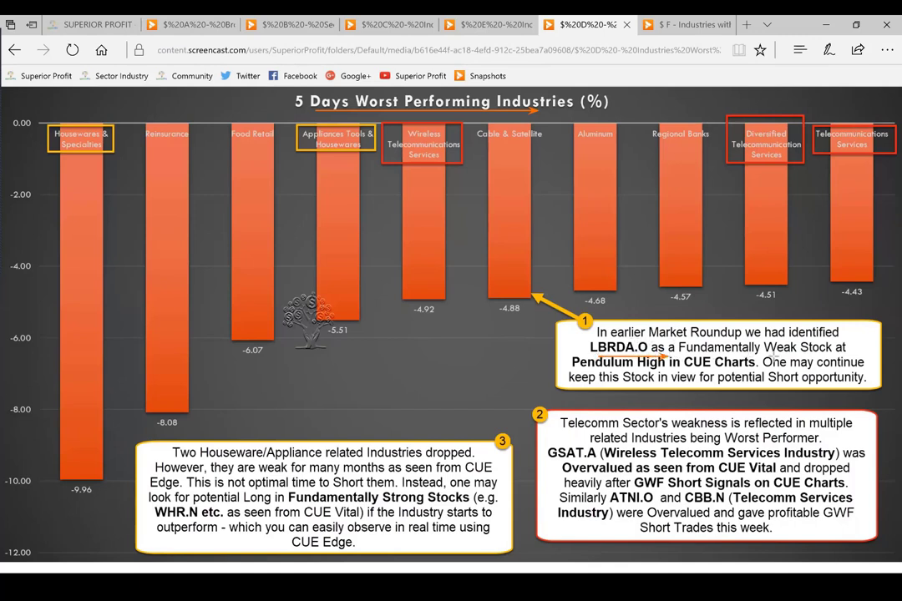
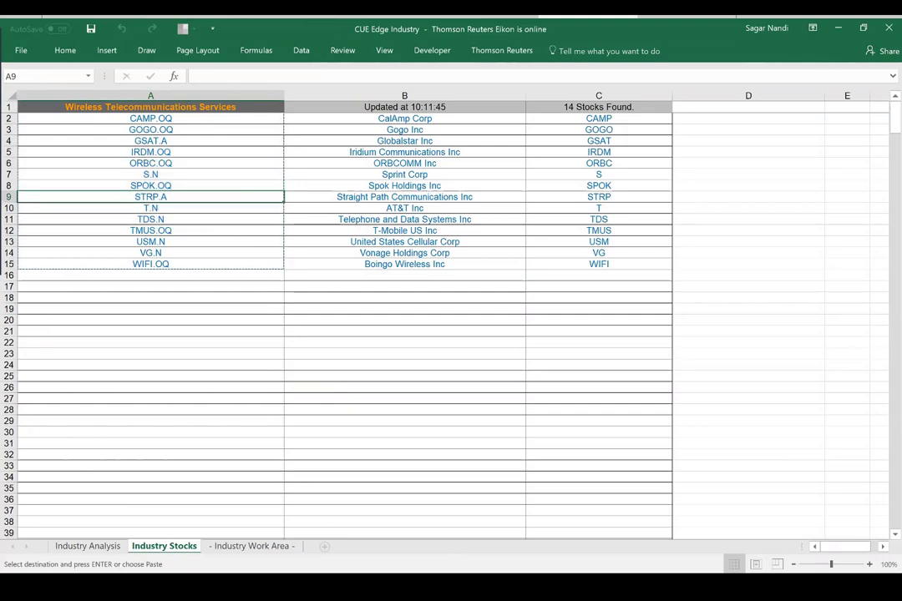
# In CUE Vital, put the Wireless Telecommunications Services symbols in the Manual List, update the Scorecard and point out GSAT.A's Earnings Quality and Relative Value scores
pyautogui.moveTo(265, 550)
pyautogui.click(266, 522)
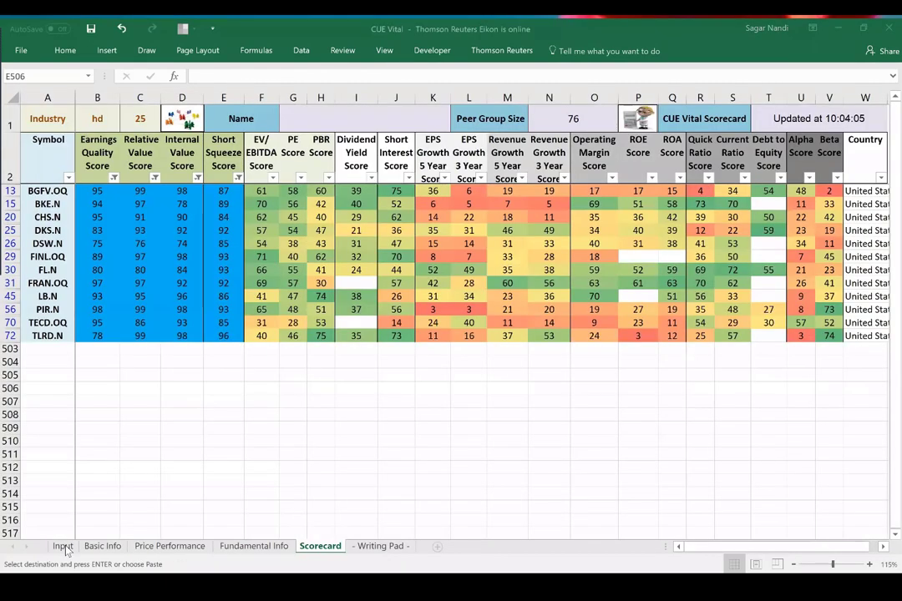
pyautogui.click(63, 546)
pyautogui.click(458, 470)
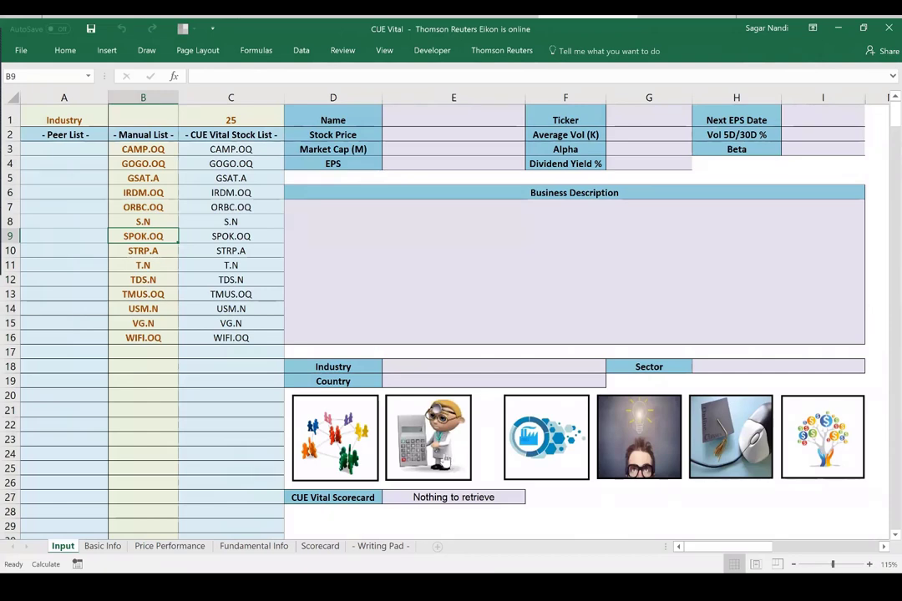
pyautogui.click(320, 546)
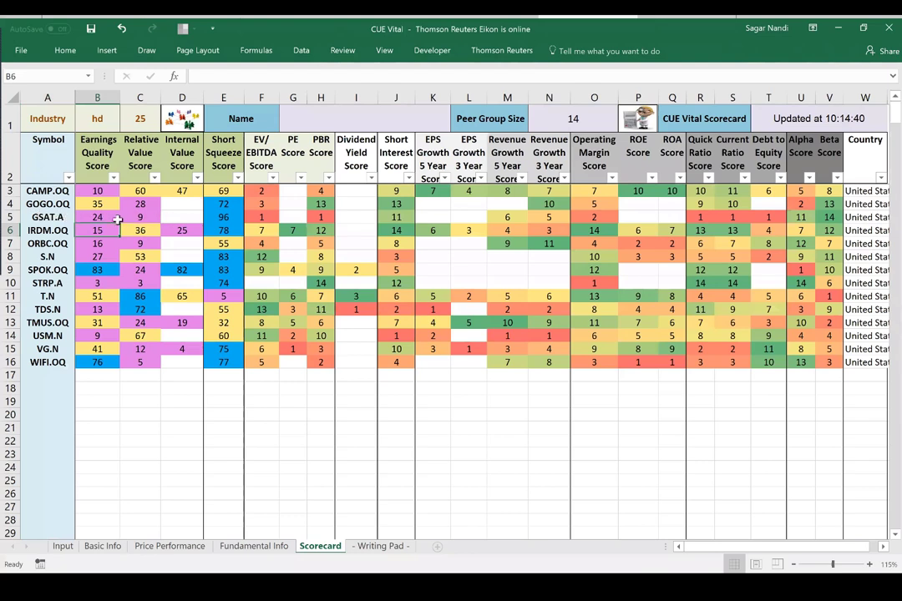
pyautogui.moveTo(91, 217); pyautogui.dragTo(138, 217)
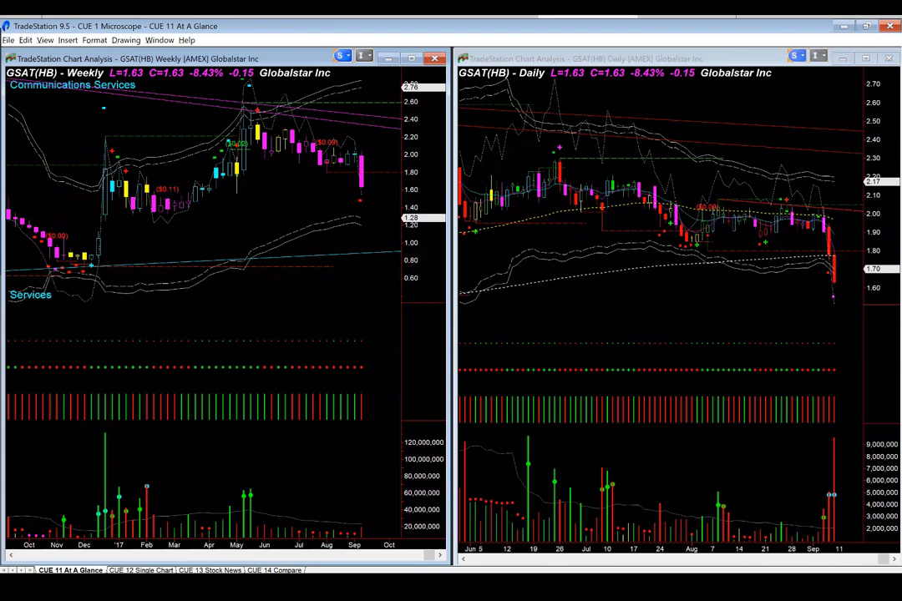
# On the GSAT charts, draw arrows at the daily downtrend, short signals, support levels and volume surge, and along the latest weekly drop
pyautogui.moveTo(618, 164); pyautogui.dragTo(794, 205)
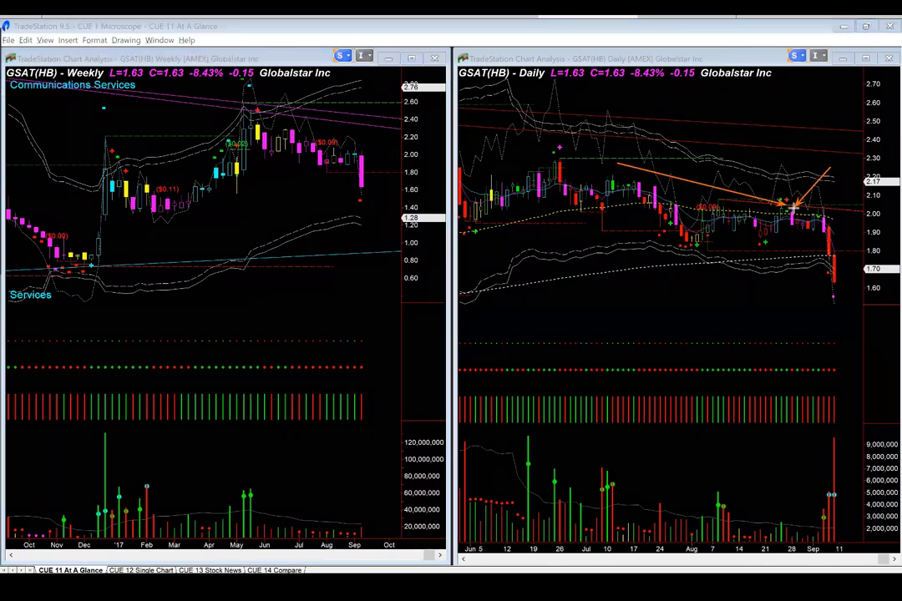
pyautogui.moveTo(856, 191); pyautogui.dragTo(825, 219)
pyautogui.moveTo(781, 267); pyautogui.dragTo(851, 265)
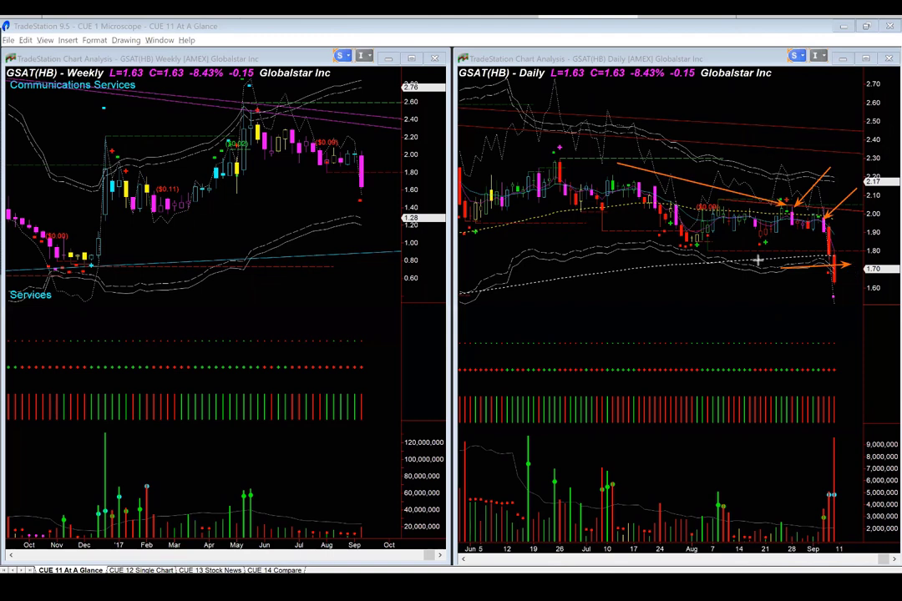
pyautogui.moveTo(756, 260); pyautogui.dragTo(834, 257)
pyautogui.moveTo(374, 152); pyautogui.dragTo(373, 198)
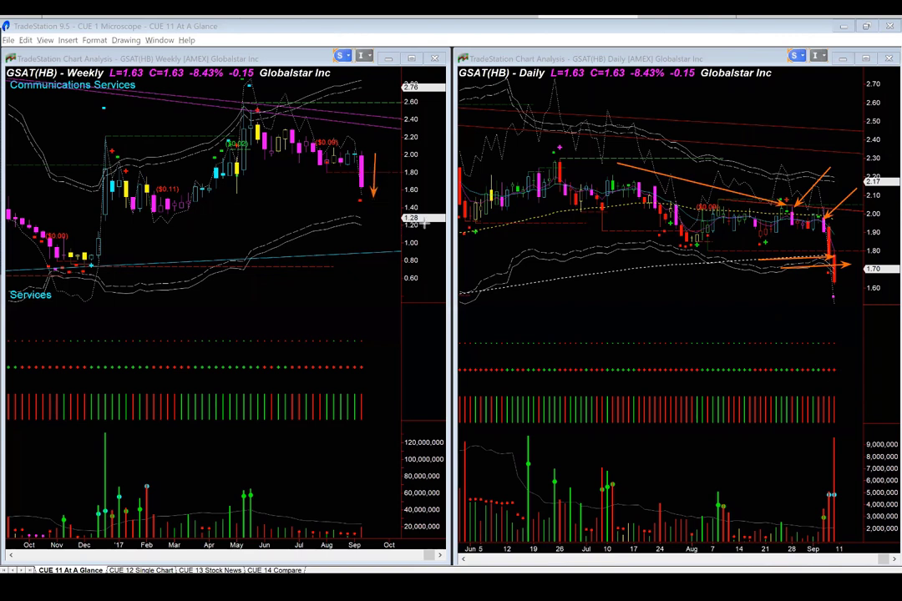
pyautogui.moveTo(850, 234); pyautogui.dragTo(855, 286)
pyautogui.moveTo(792, 464); pyautogui.dragTo(822, 494)
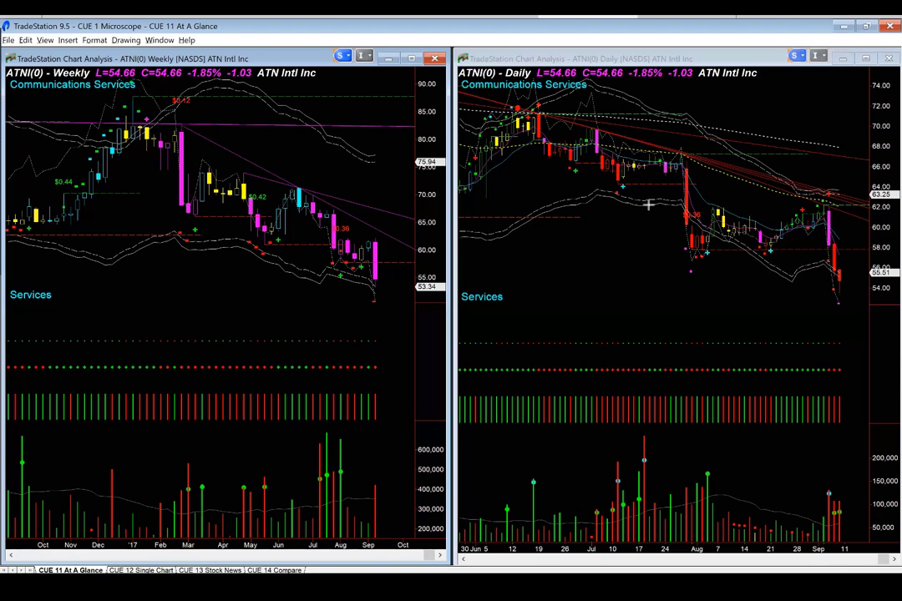
# On the ATNI charts, draw arrows along the weekly downtrend and at the daily September reversal, resistance line, price levels and volume spike
pyautogui.moveTo(234, 146); pyautogui.dragTo(409, 234)
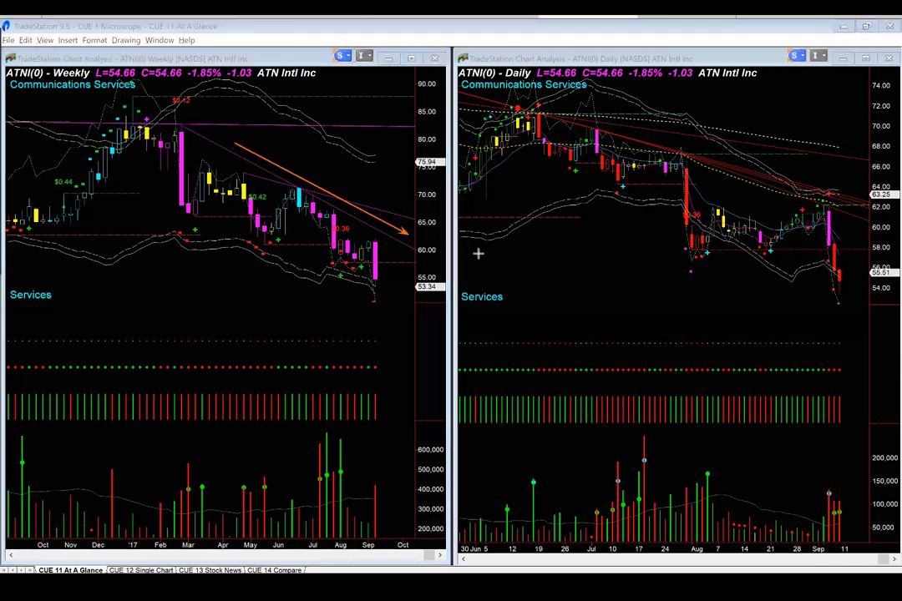
pyautogui.moveTo(856, 170)
pyautogui.mouseDown()
pyautogui.moveTo(832, 203)
pyautogui.moveTo(819, 183)
pyautogui.moveTo(845, 219)
pyautogui.mouseUp()
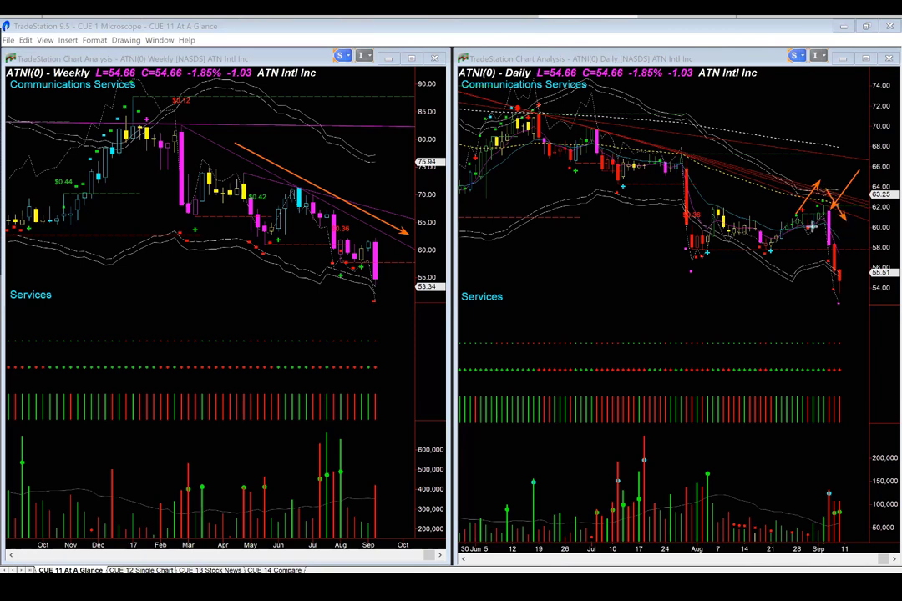
pyautogui.moveTo(805, 214); pyautogui.dragTo(838, 215)
pyautogui.moveTo(611, 140); pyautogui.dragTo(864, 216)
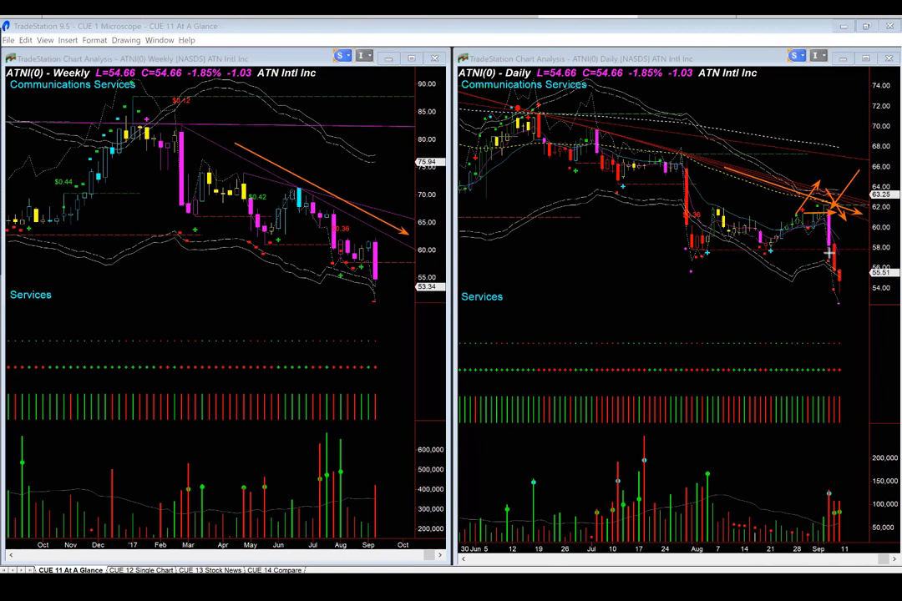
pyautogui.moveTo(829, 253); pyautogui.dragTo(829, 480)
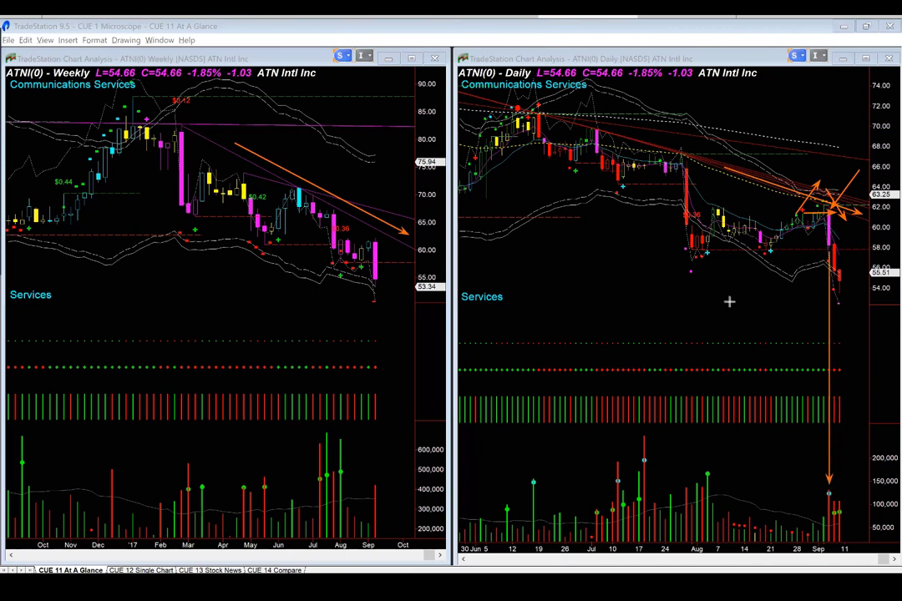
pyautogui.moveTo(832, 247); pyautogui.dragTo(886, 246)
pyautogui.moveTo(813, 265); pyautogui.dragTo(861, 265)
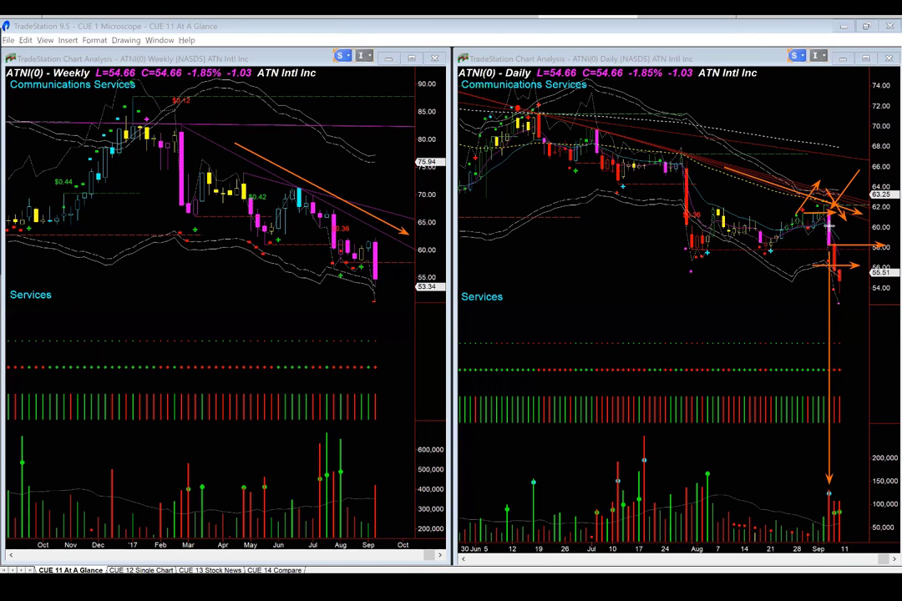
pyautogui.moveTo(830, 225); pyautogui.dragTo(882, 227)
pyautogui.moveTo(825, 277); pyautogui.dragTo(893, 275)
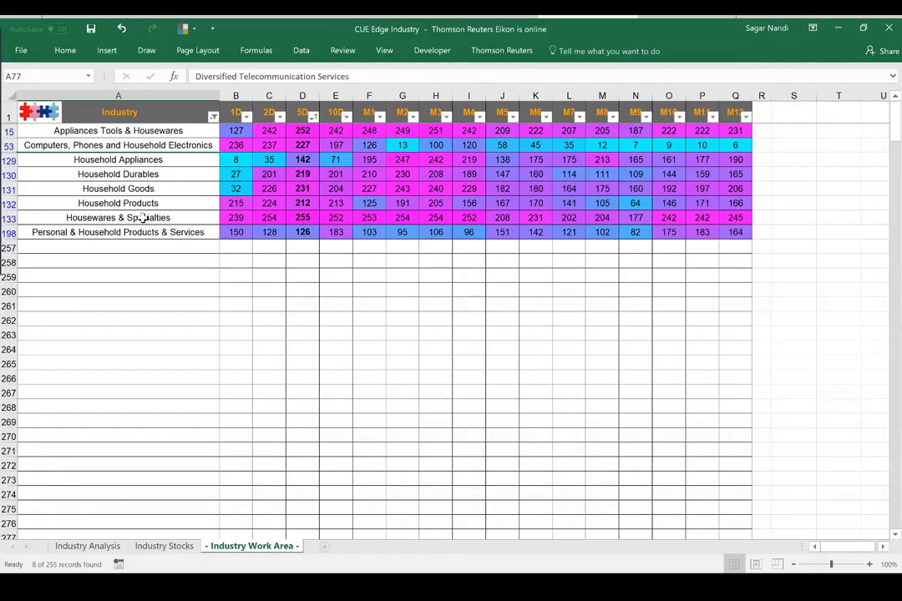
# In the CUE Edge Industry workbook, point out the Housewares & Specialties ranks from 1D through M3, singling out 5D and 2D
pyautogui.moveTo(147, 216); pyautogui.dragTo(443, 217)
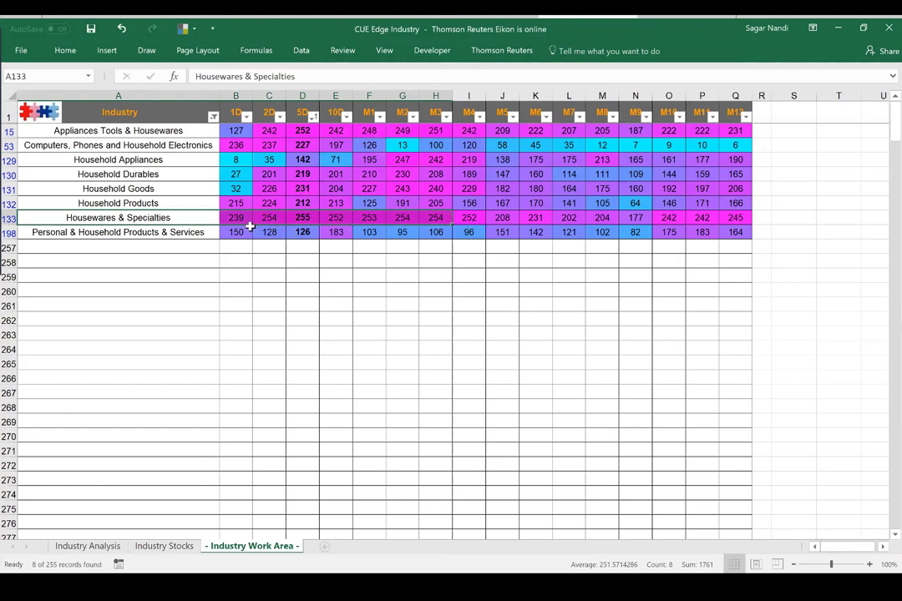
pyautogui.click(304, 219)
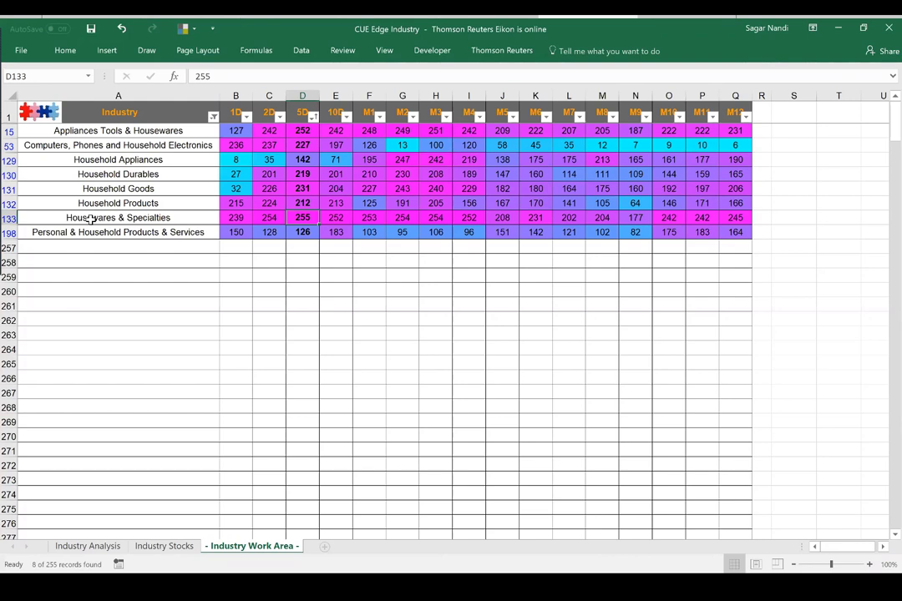
pyautogui.moveTo(90, 219); pyautogui.dragTo(267, 220)
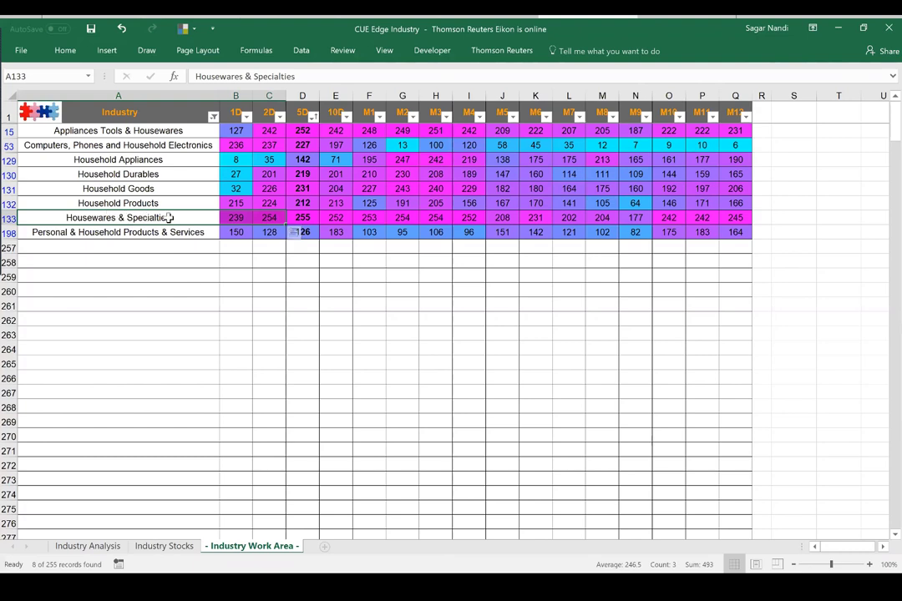
pyautogui.click(272, 219)
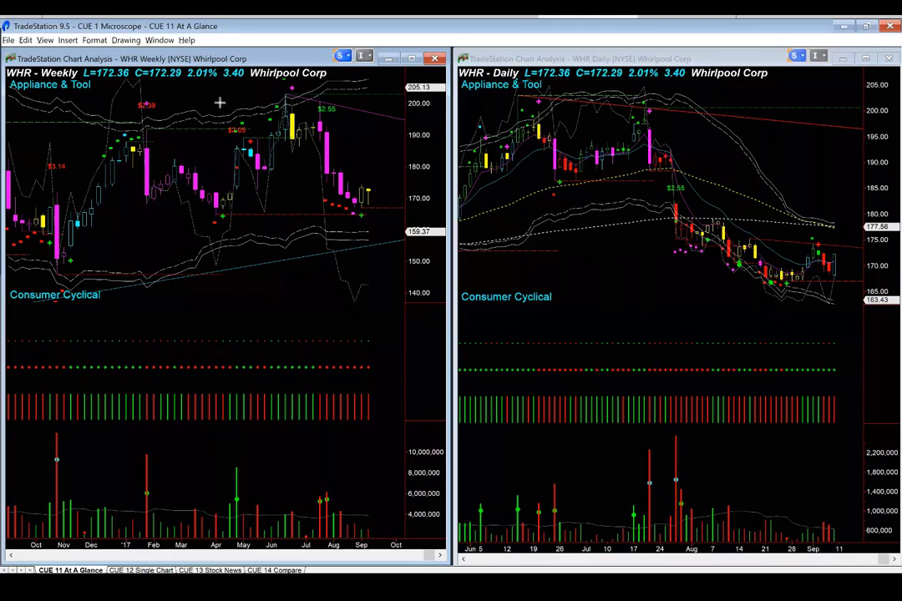
# On the WHR weekly chart, draw arrows along the July-August decline and at the support level, green buy marker and latest bars
pyautogui.moveTo(301, 133); pyautogui.dragTo(320, 201)
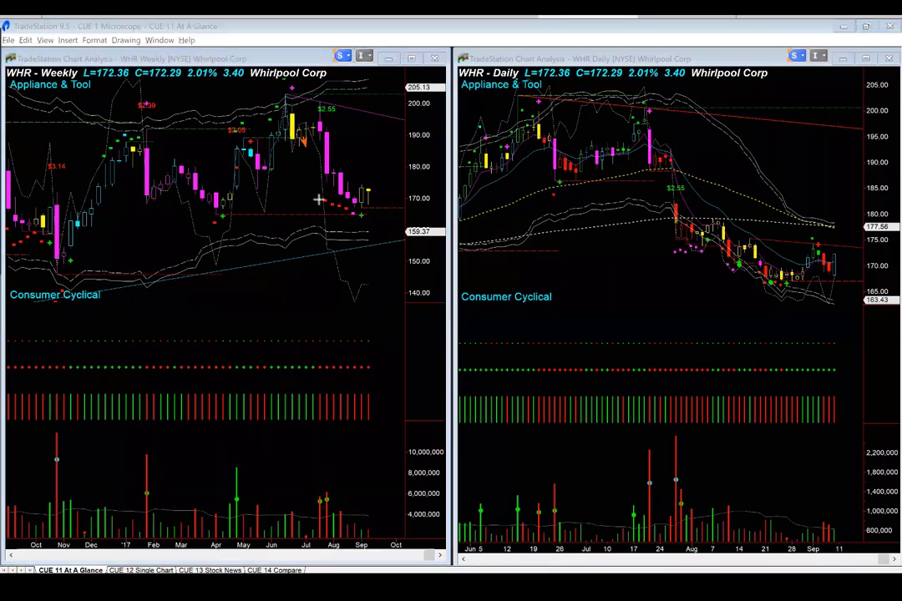
pyautogui.moveTo(244, 211); pyautogui.dragTo(375, 212)
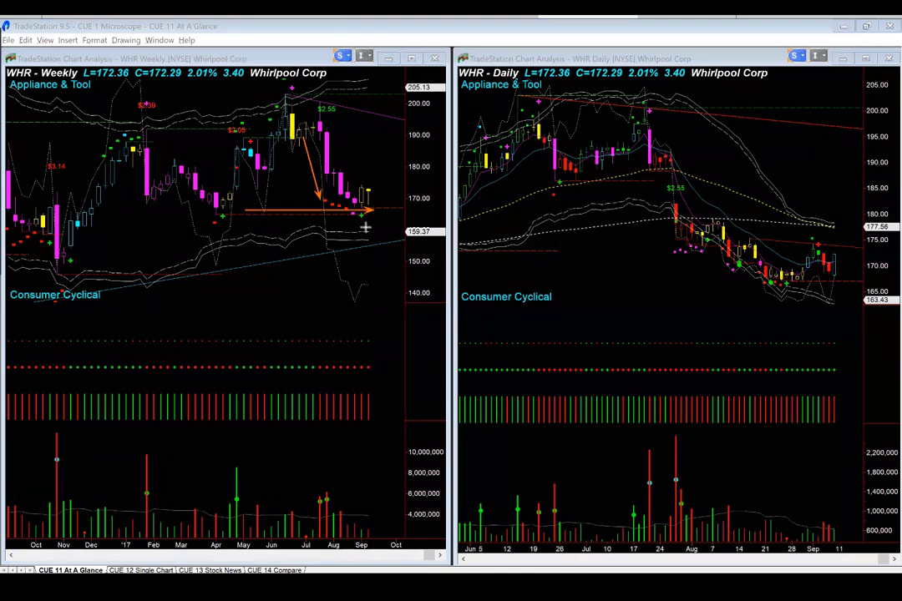
pyautogui.moveTo(377, 149); pyautogui.dragTo(365, 185)
pyautogui.moveTo(309, 140); pyautogui.dragTo(328, 210)
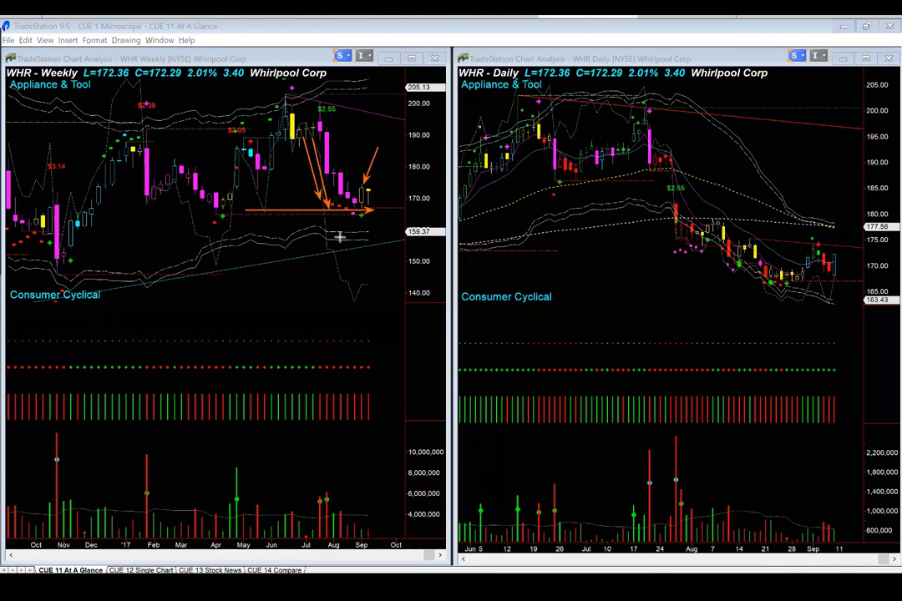
pyautogui.moveTo(292, 292); pyautogui.dragTo(355, 219)
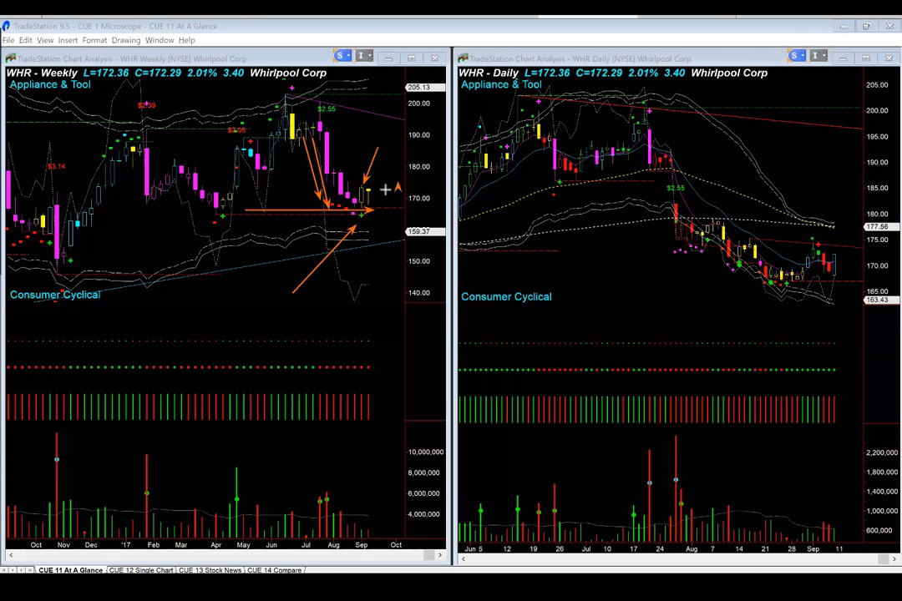
pyautogui.moveTo(386, 170); pyautogui.dragTo(377, 194)
# On the WHR daily chart, draw arrows for the September dip and rebound, rising support, overhead resistance and the August signal markers
pyautogui.moveTo(807, 261); pyautogui.dragTo(832, 287)
pyautogui.moveTo(835, 284); pyautogui.dragTo(854, 252)
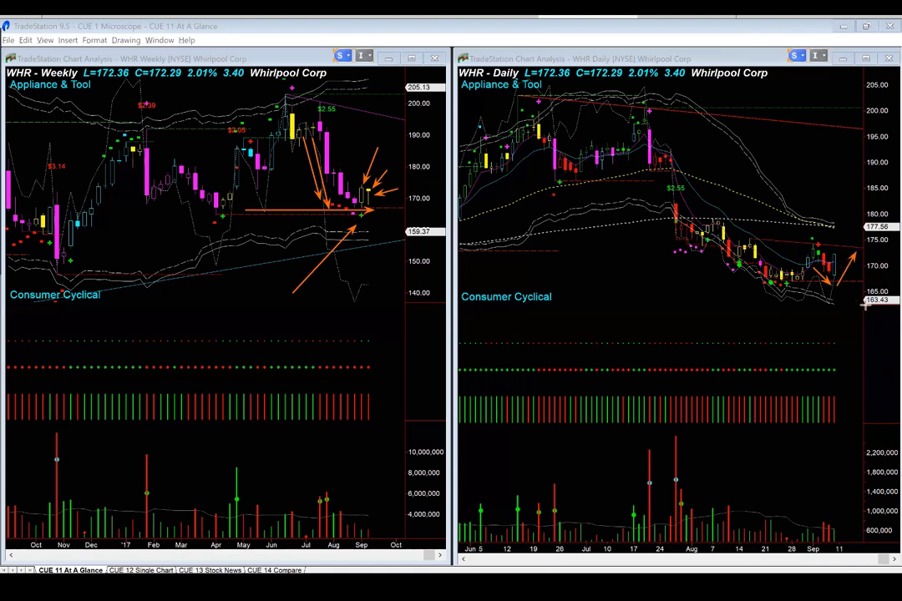
pyautogui.moveTo(866, 306); pyautogui.dragTo(840, 274)
pyautogui.moveTo(782, 301); pyautogui.dragTo(804, 293)
pyautogui.moveTo(863, 274); pyautogui.dragTo(868, 270)
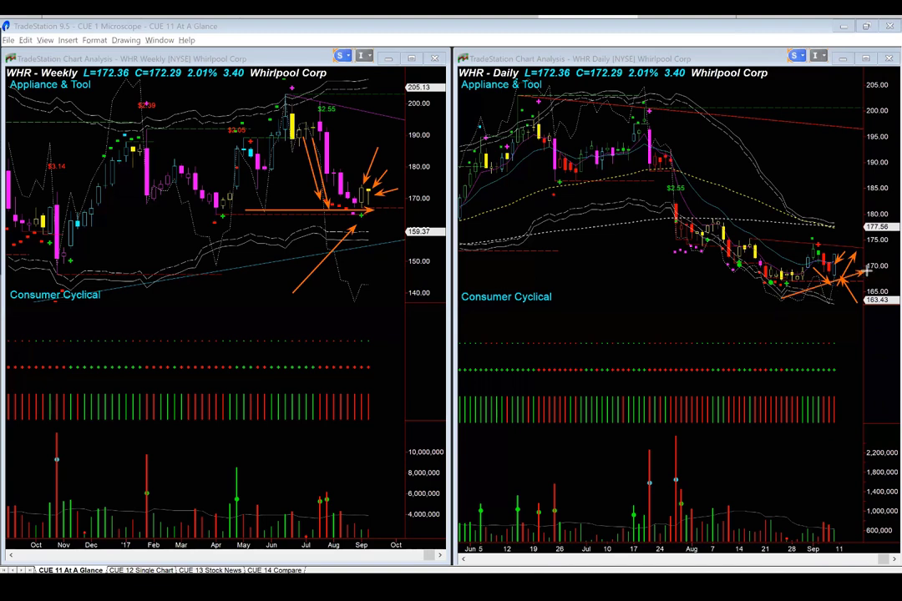
pyautogui.moveTo(794, 238); pyautogui.dragTo(854, 244)
pyautogui.moveTo(702, 284); pyautogui.dragTo(739, 260)
pyautogui.moveTo(704, 304); pyautogui.dragTo(767, 282)
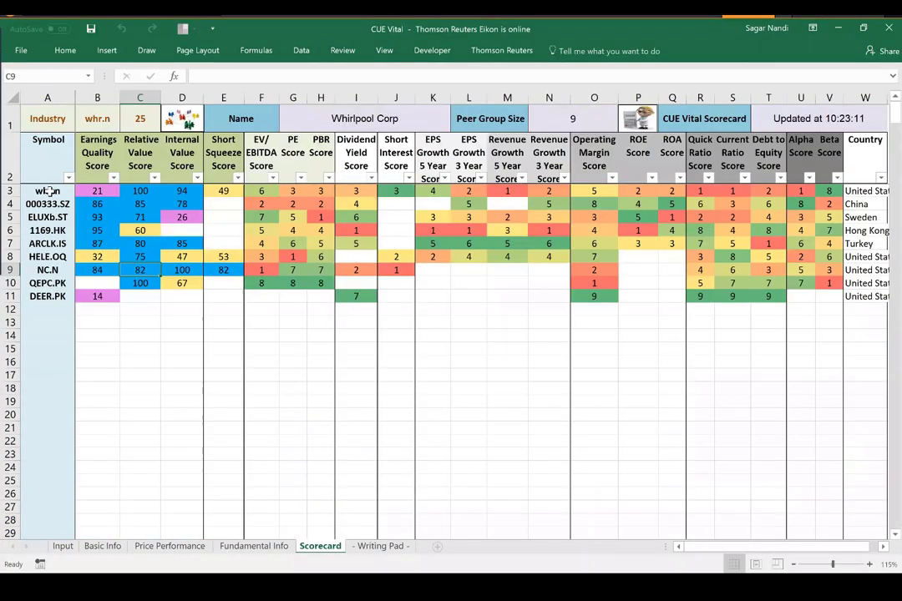
# In the CUE Vital Scorecard, point out the Earnings Quality, Relative Value and Internal Value scores for whr.n
pyautogui.press('Home')
pyautogui.click(136, 191)
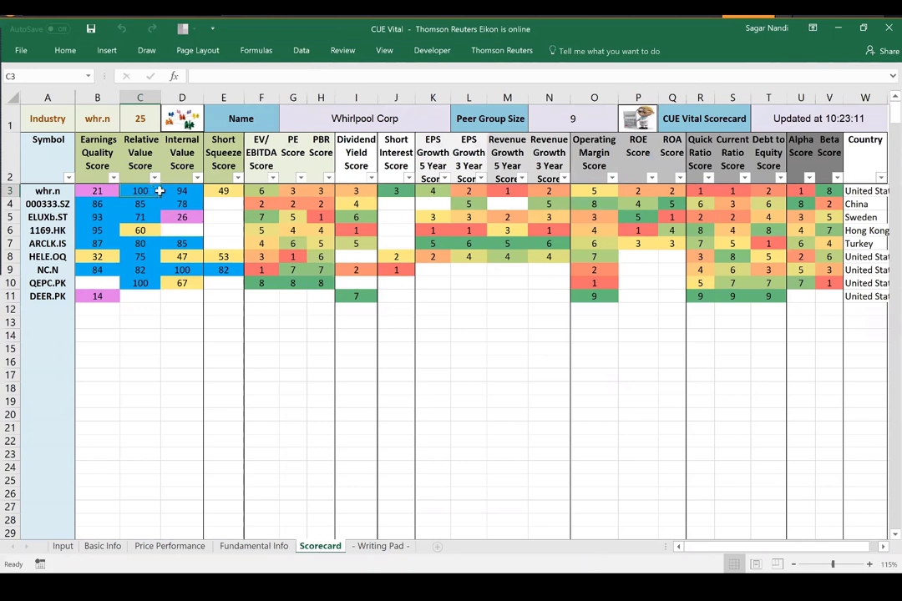
pyautogui.click(190, 192)
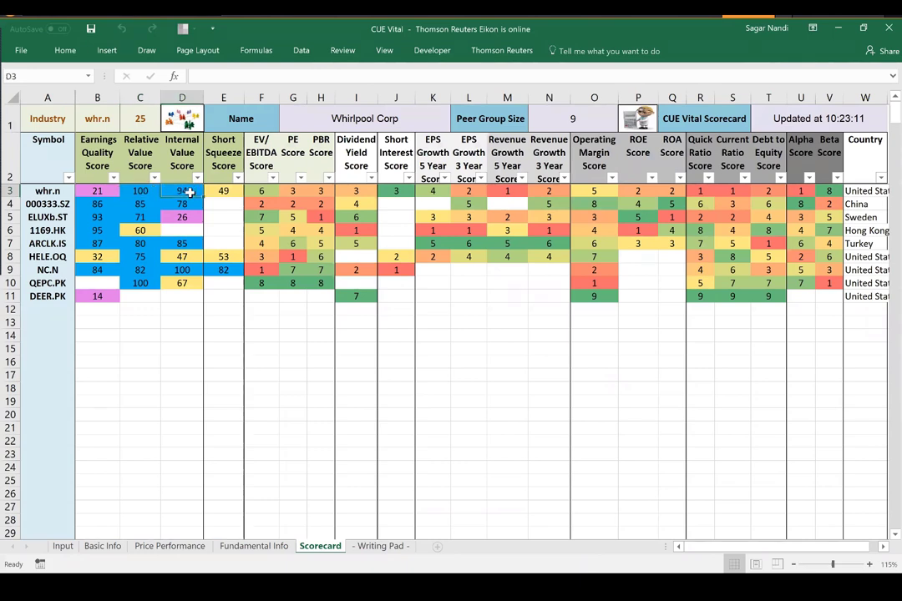
pyautogui.click(95, 191)
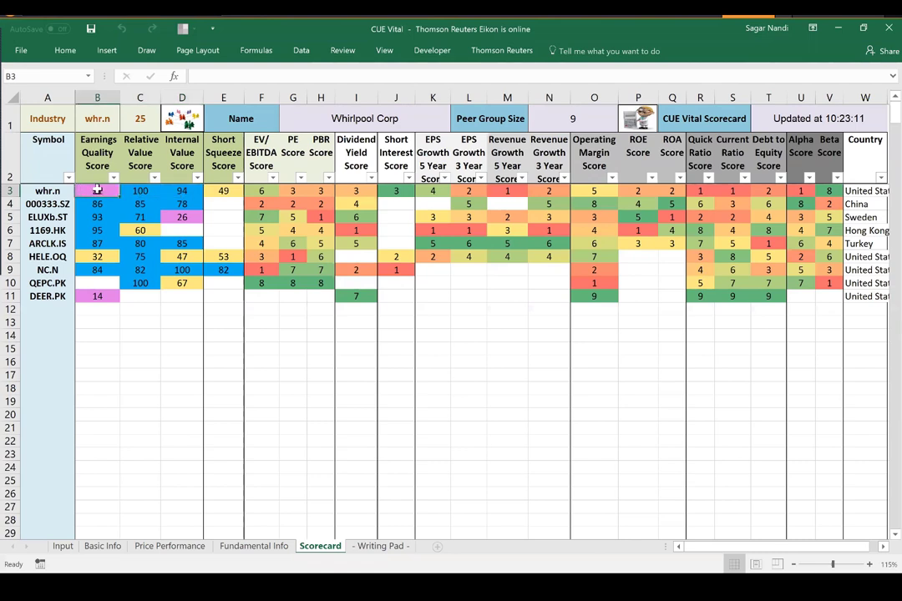
pyautogui.click(146, 191)
pyautogui.moveTo(162, 190); pyautogui.dragTo(179, 192)
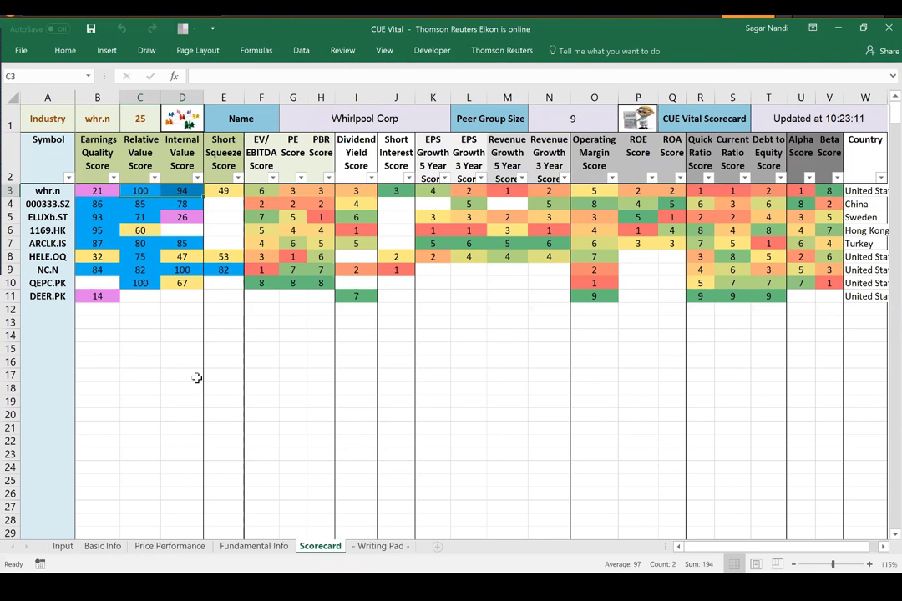
pyautogui.click(94, 191)
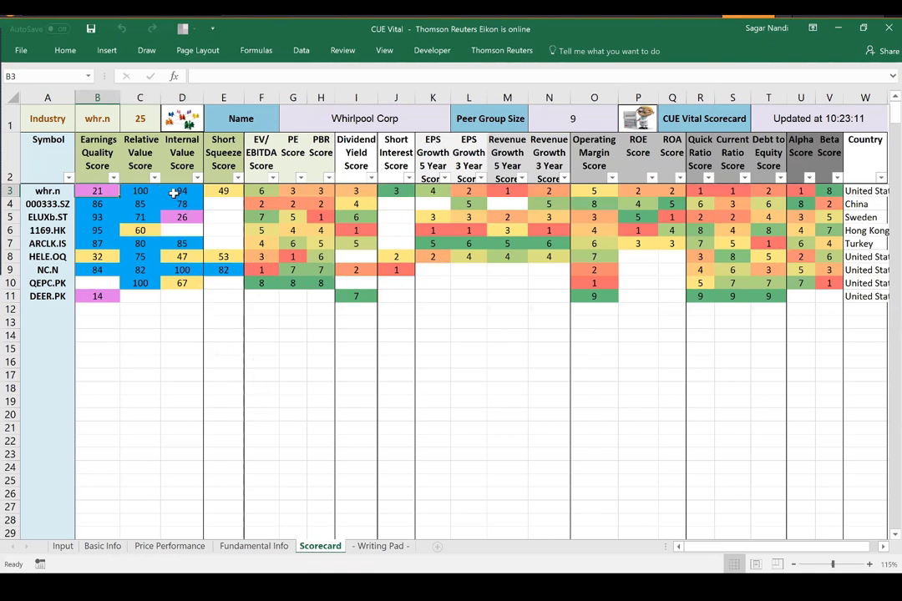
pyautogui.click(176, 191)
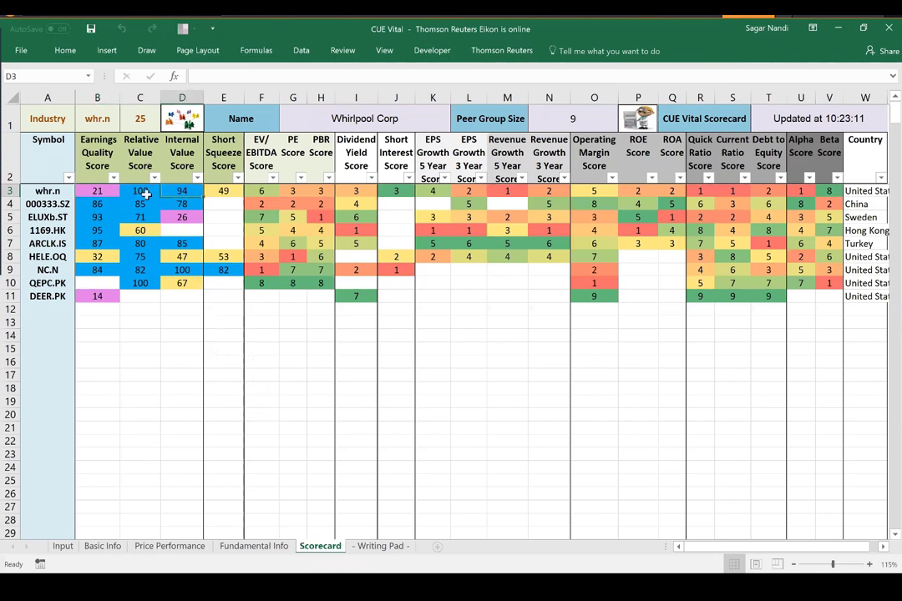